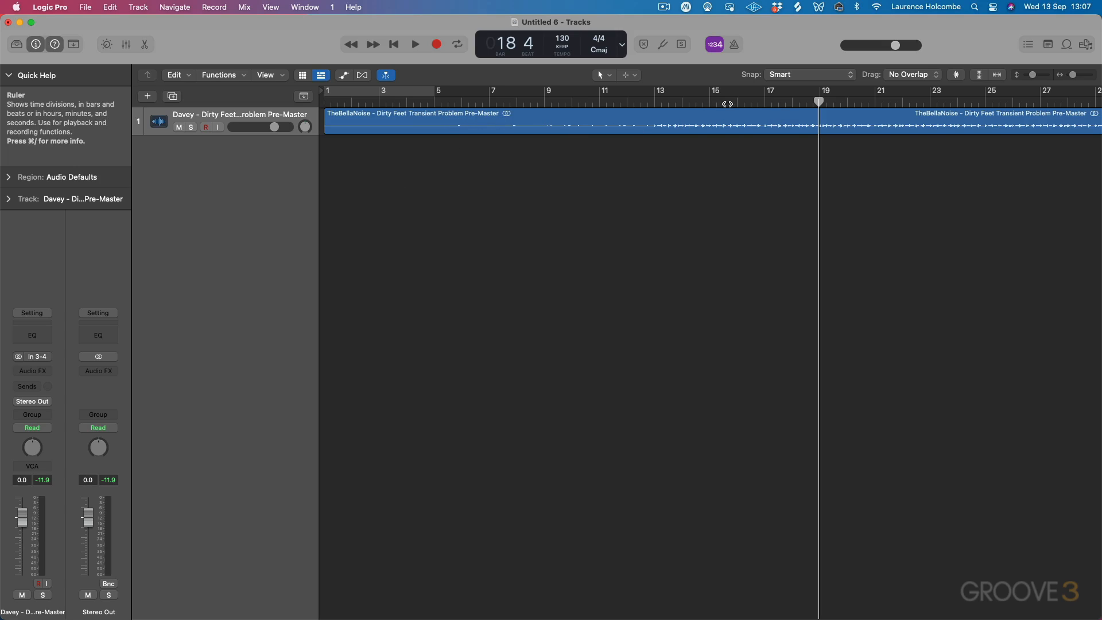
Step: Play the pre-master from around bar 18, enlarge its track to inspect the waveform, and stop playback
double_click(757, 104)
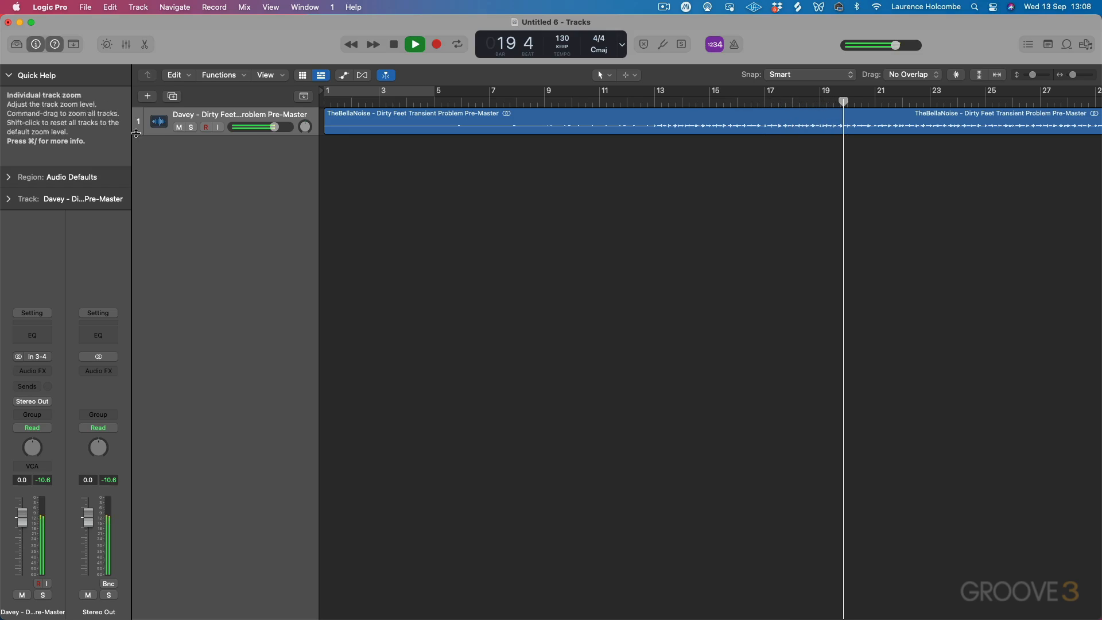
left_click_drag(136, 134, 136, 184)
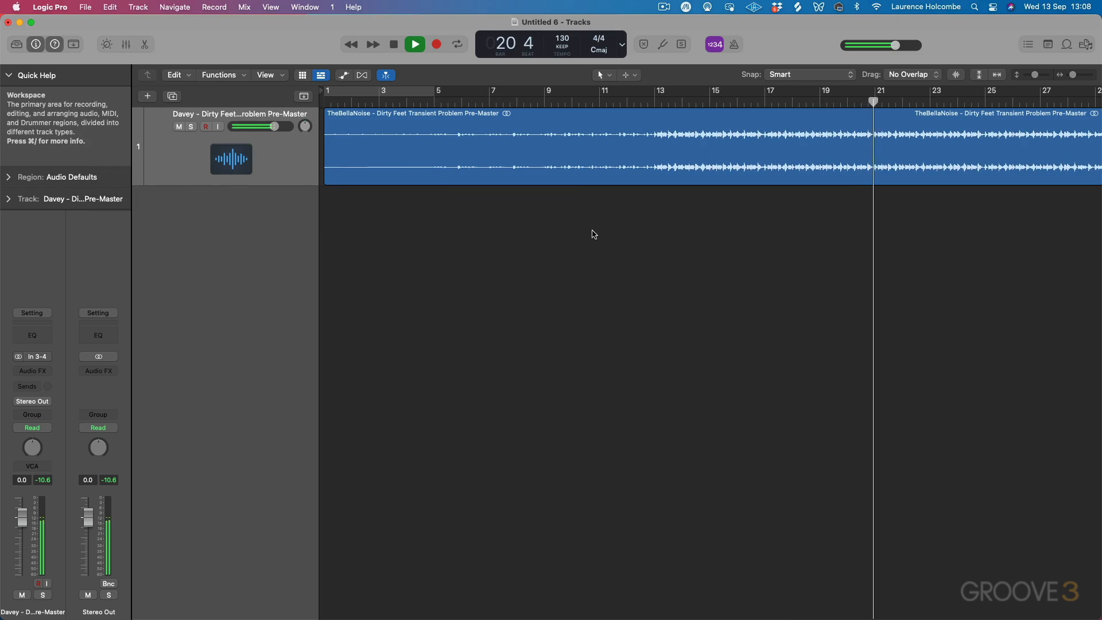
left_click(593, 231, "ctrl+alt")
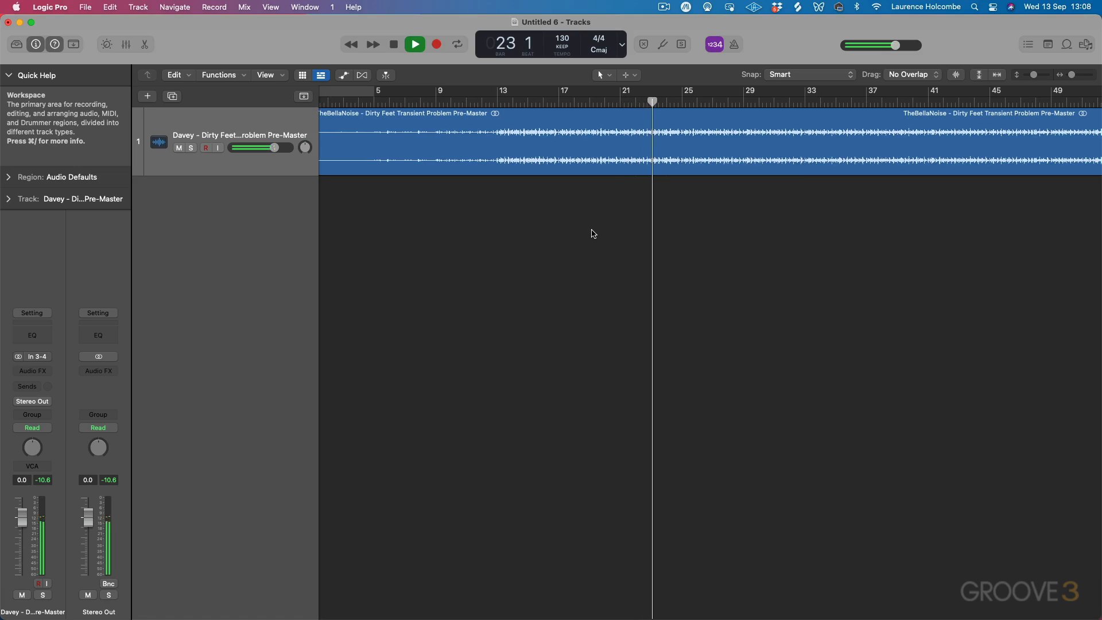
key("space")
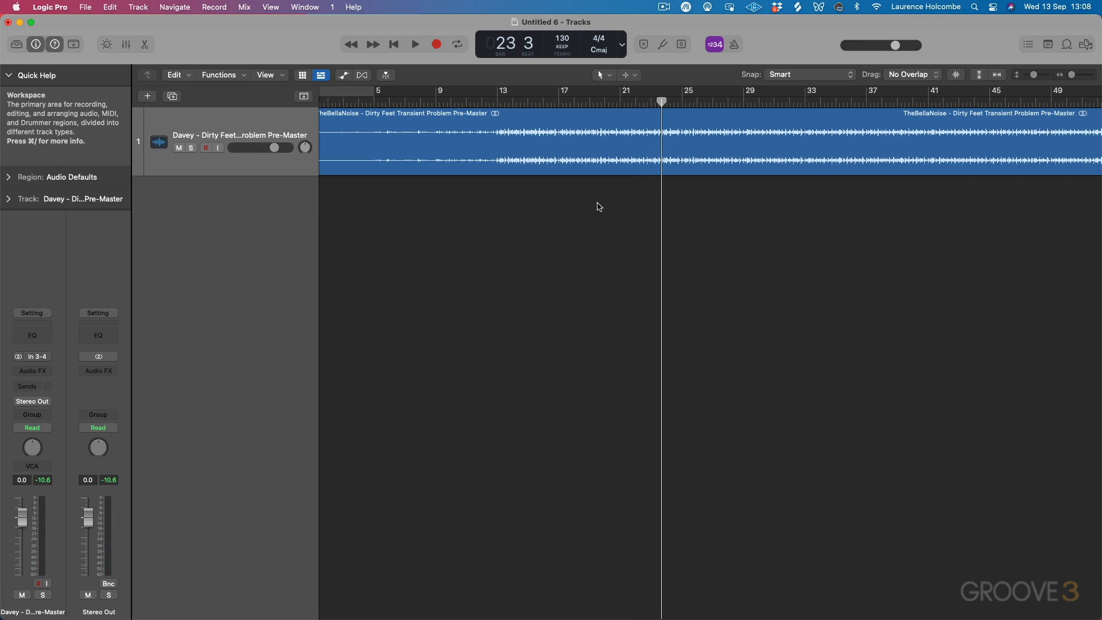
Step: Insert ShaperBox 3 on the Stereo Out channel, load its Oscilloscope to view the playing waveform, and close the plug-in window
left_click(83, 377)
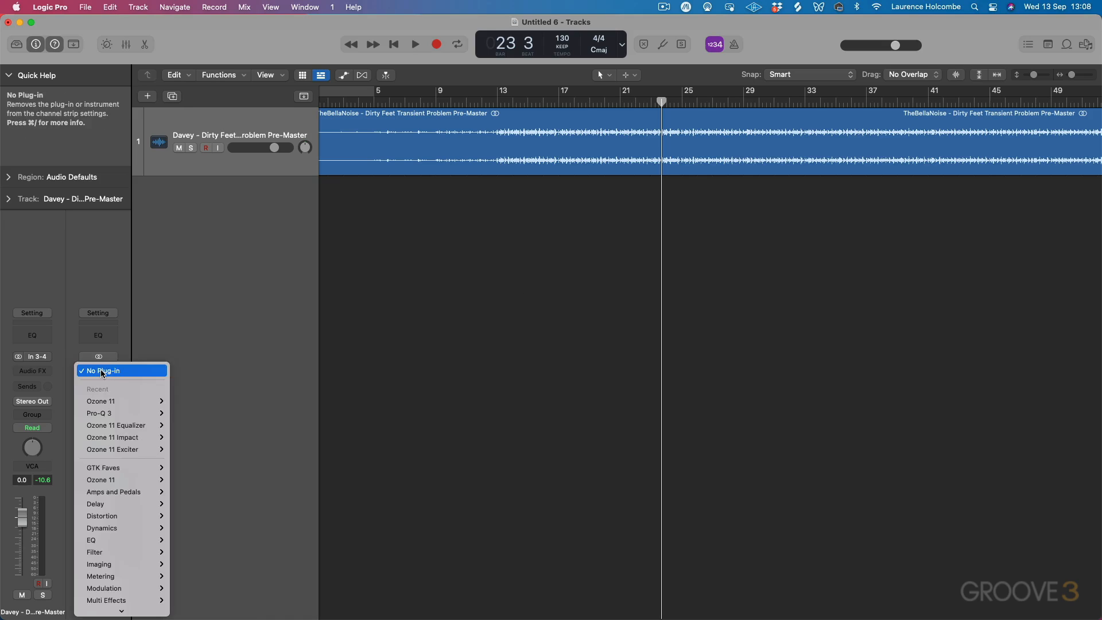
mouse_move(117, 595)
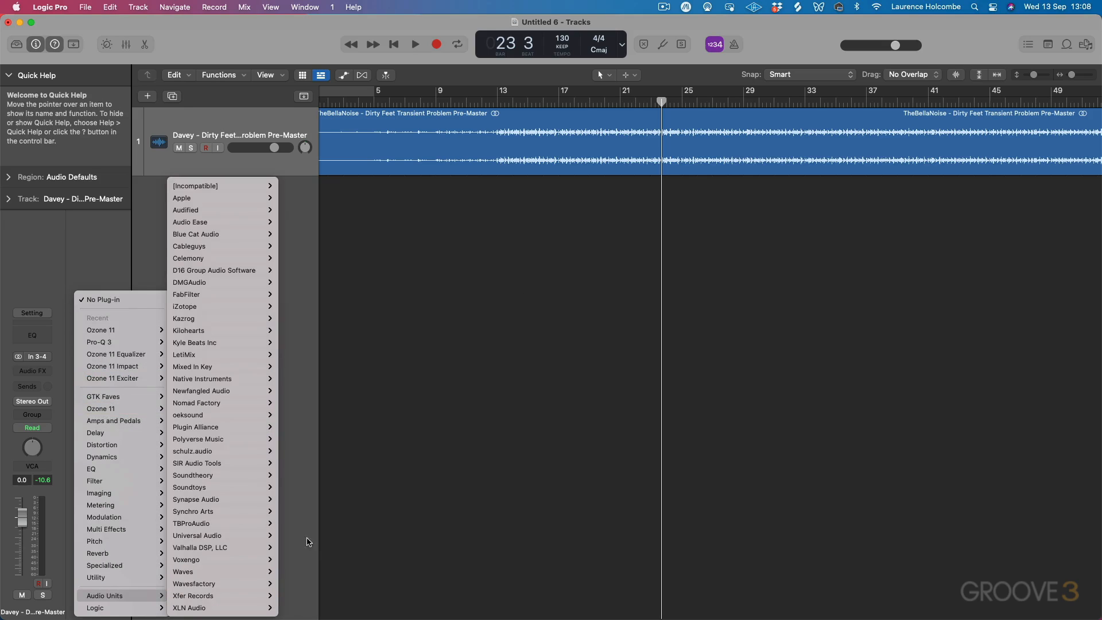
mouse_move(245, 247)
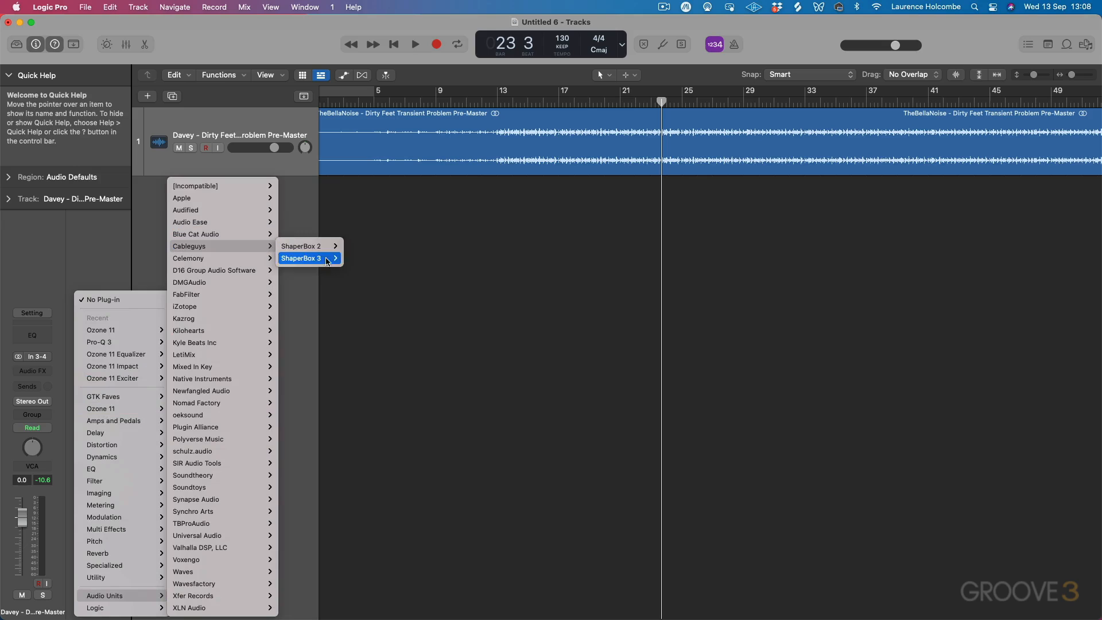
left_click(357, 259)
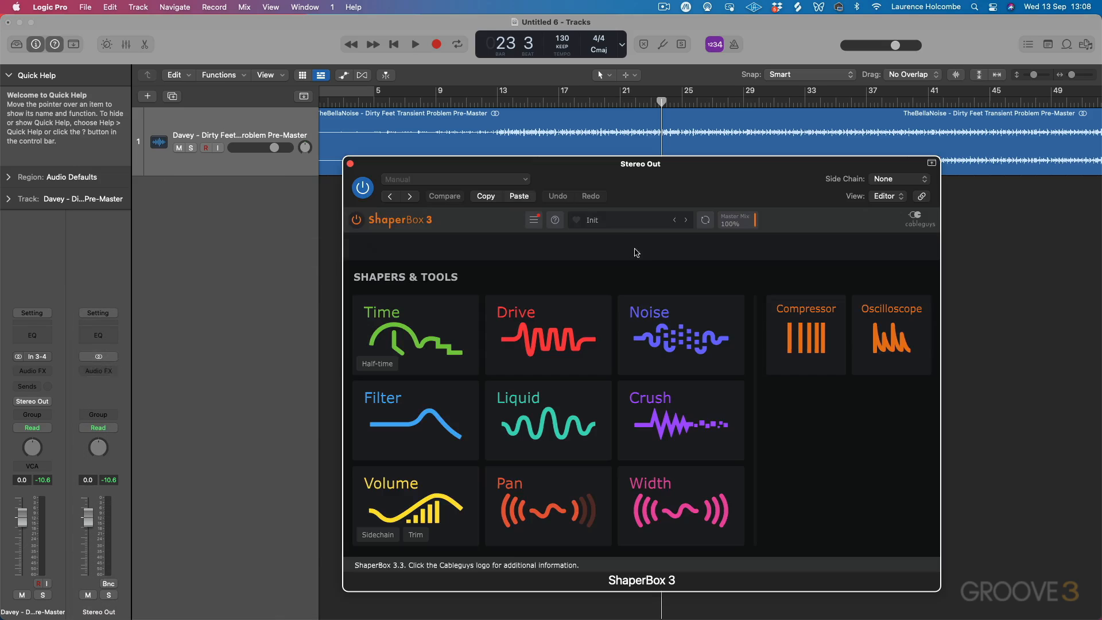
left_click(863, 338)
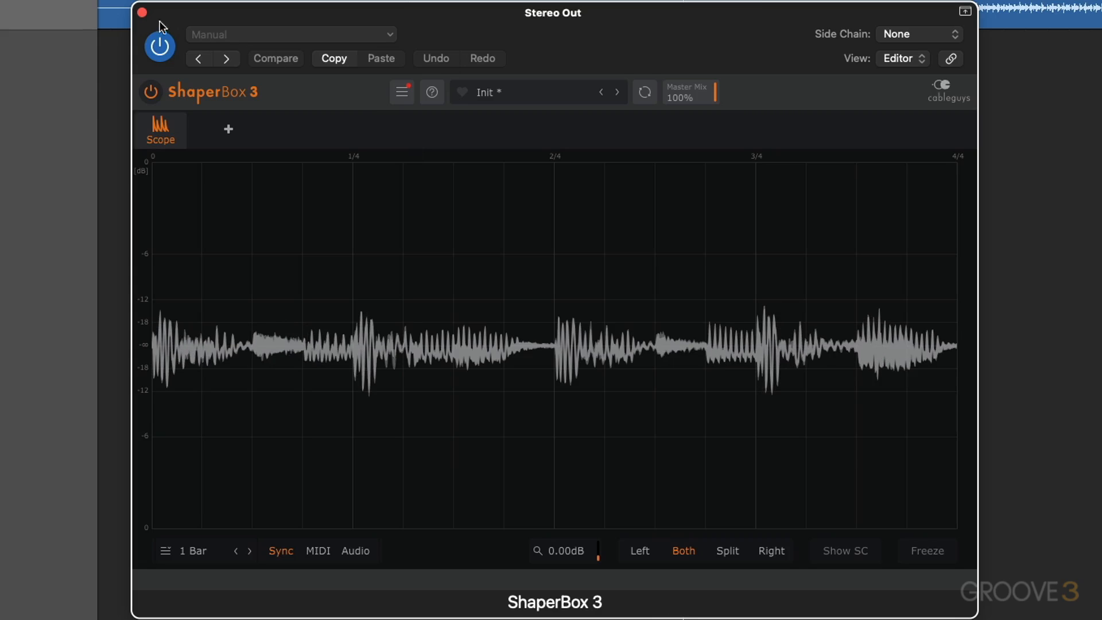
left_click(142, 13)
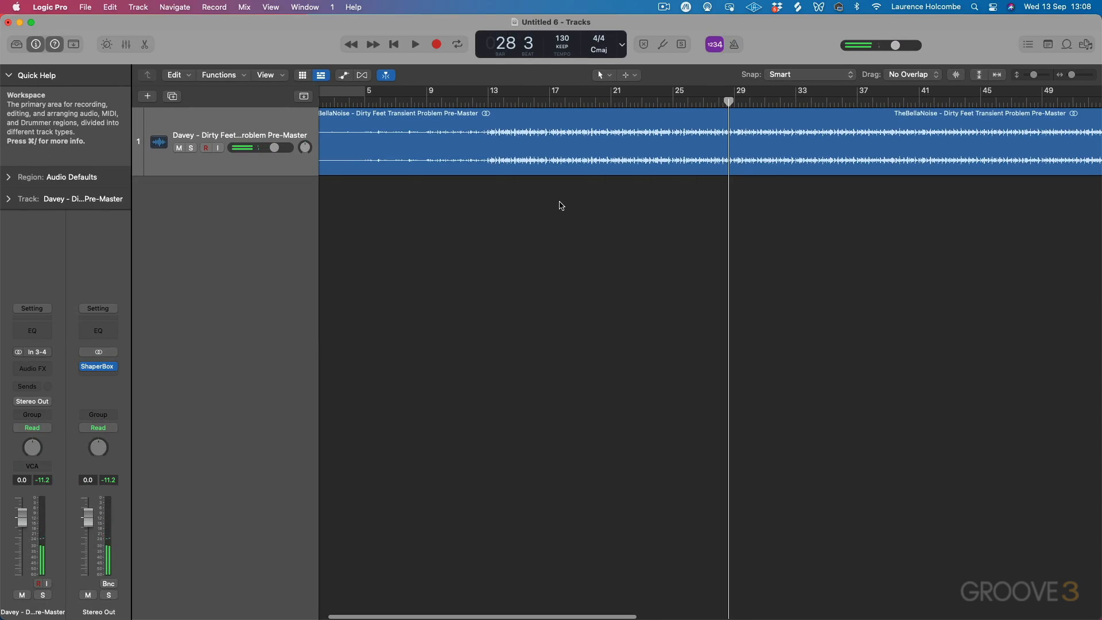
Step: Insert Ozone 11 in stereo on the pre-master audio track and add an Exciter module
scroll(544, 209, "down", 4)
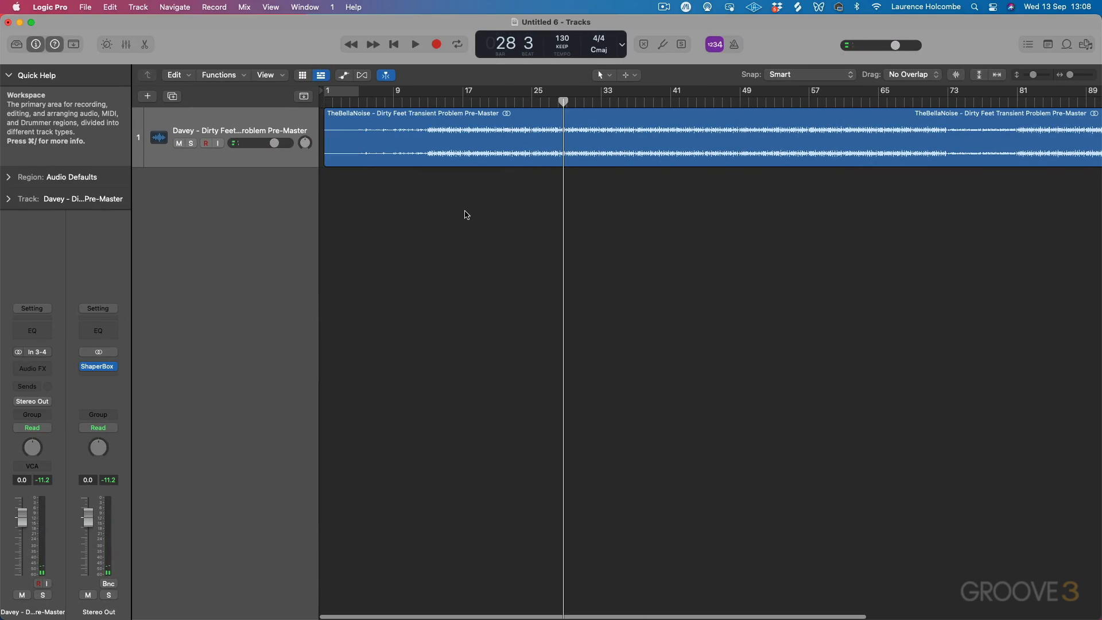
left_click(31, 369)
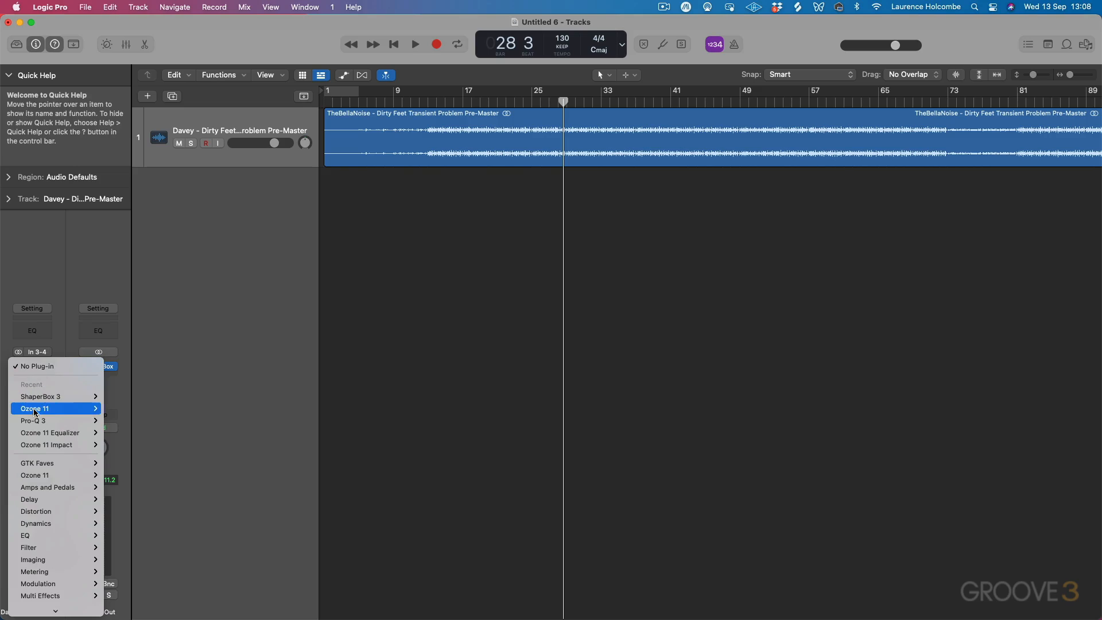
mouse_move(98, 412)
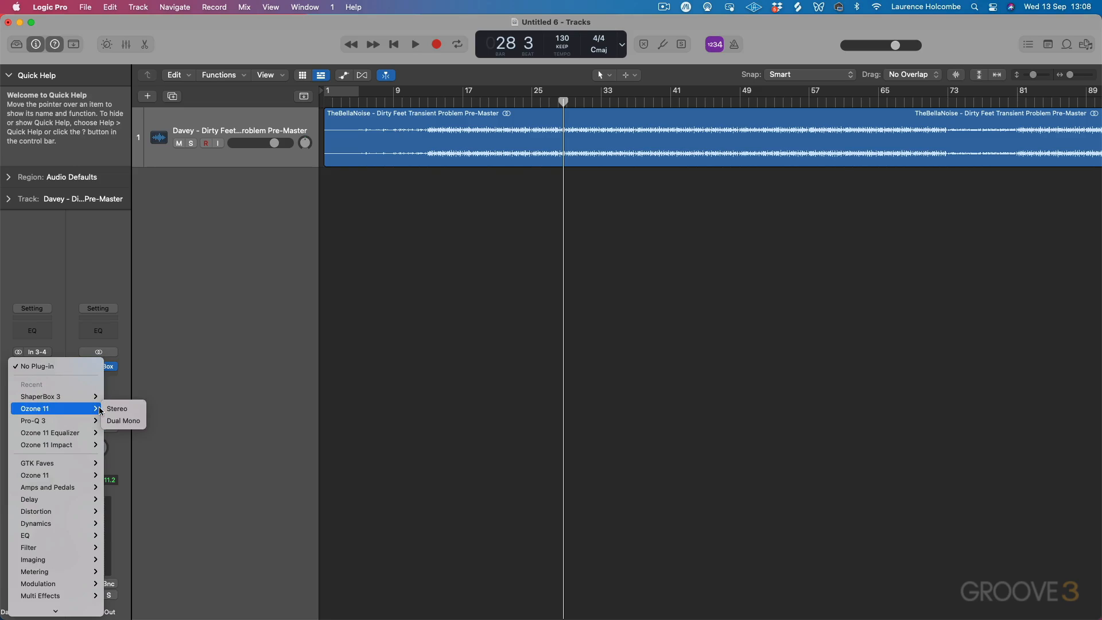
left_click(117, 408)
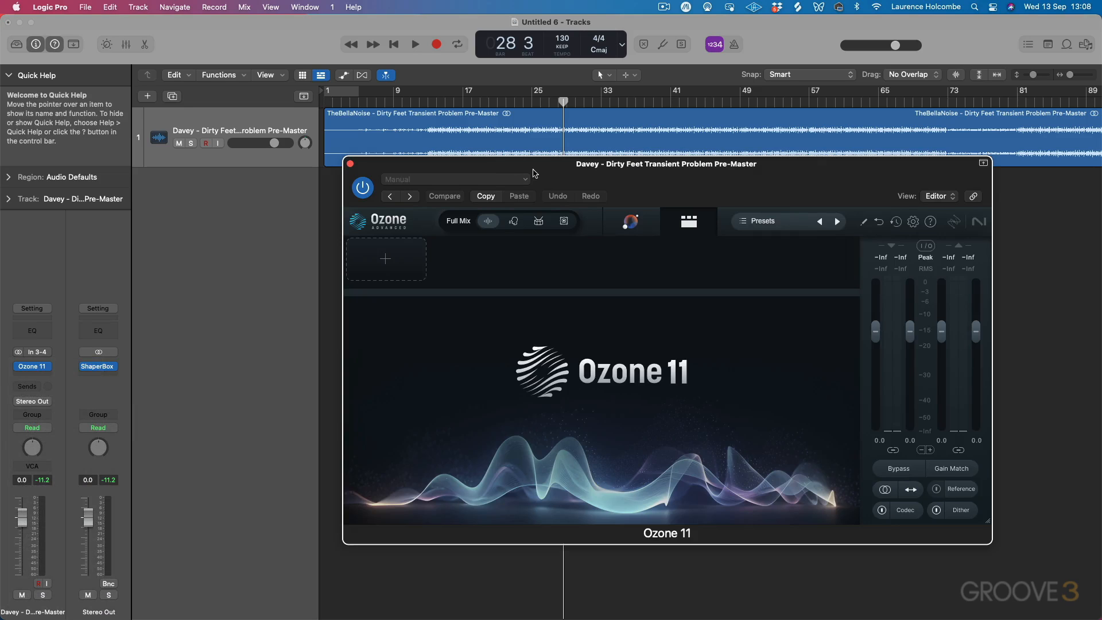
left_click(355, 222)
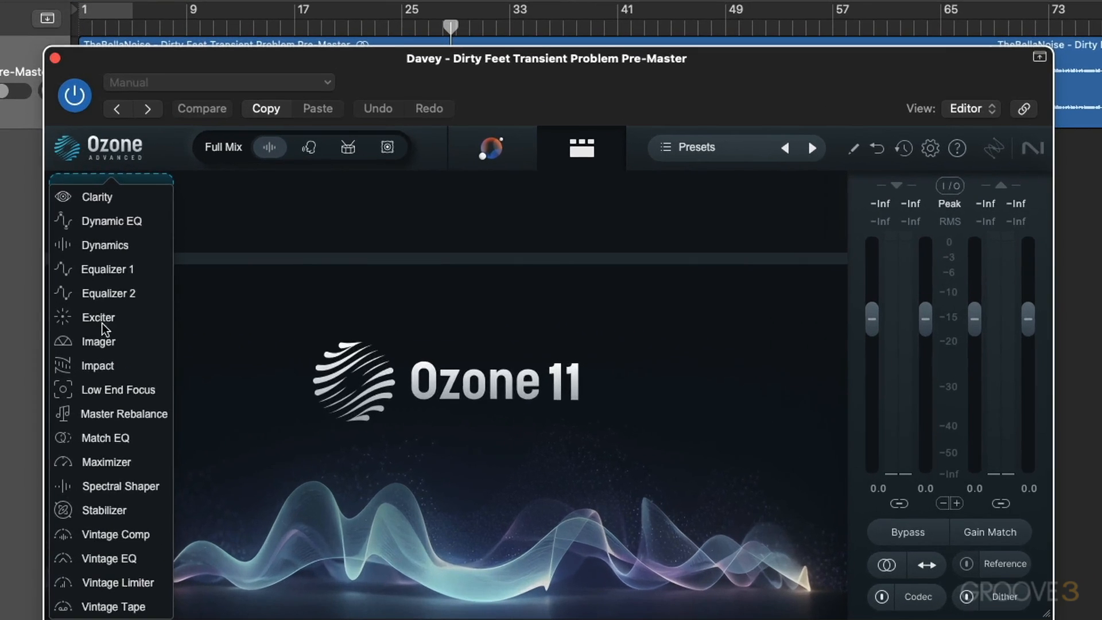
left_click(336, 290)
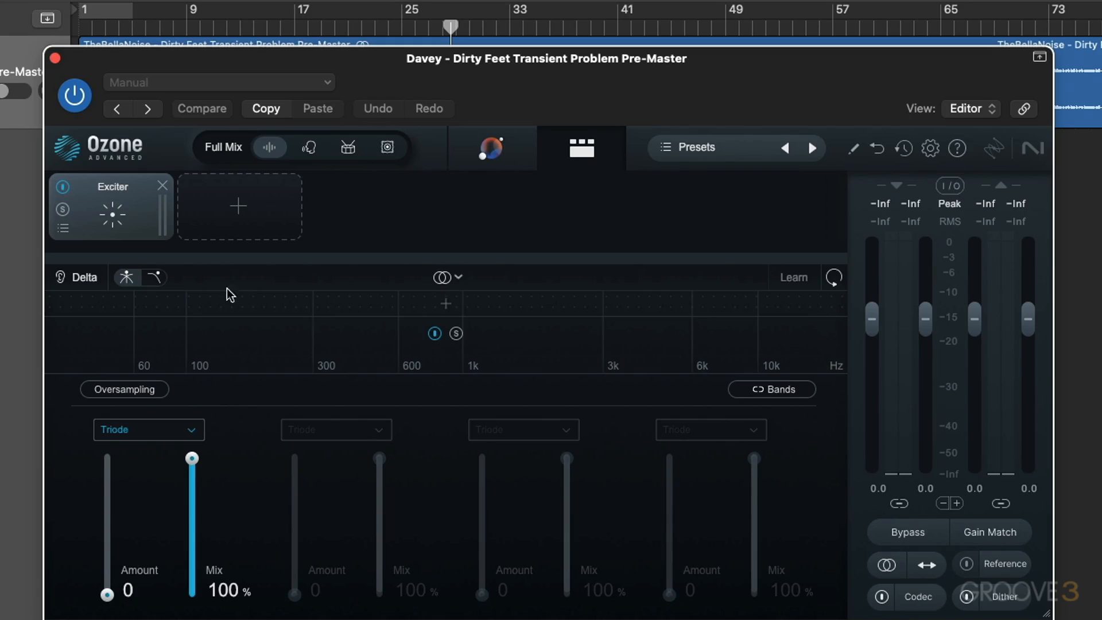
Step: Split the Exciter into two bands at about 300 Hz and set its channel mode to Transient/Sustain, with Transient selected for editing
left_click(315, 302)
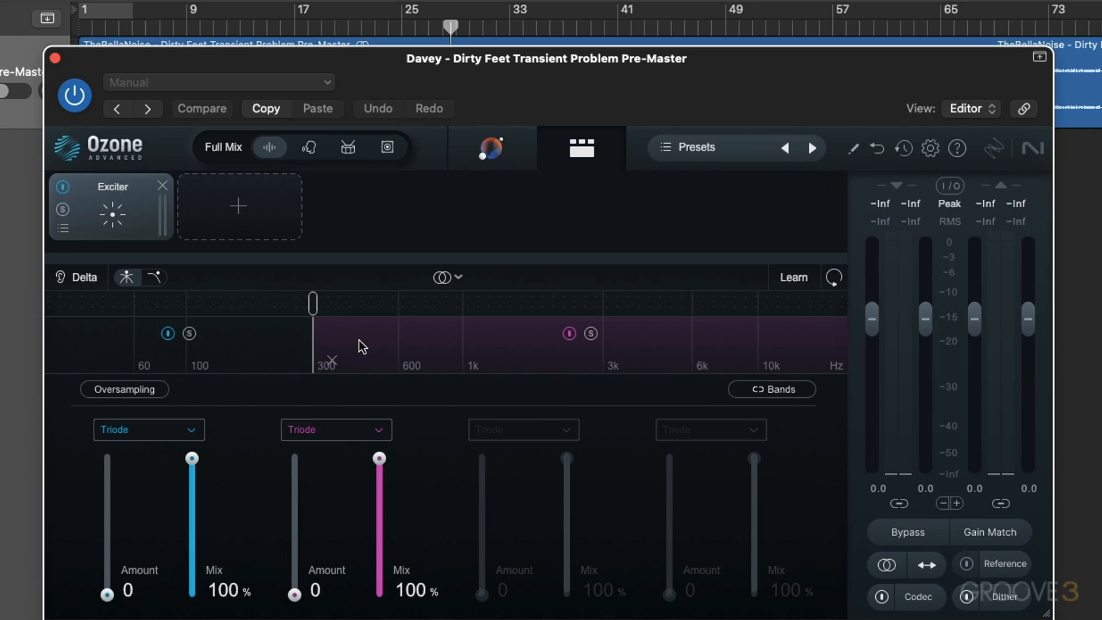
left_click(459, 278)
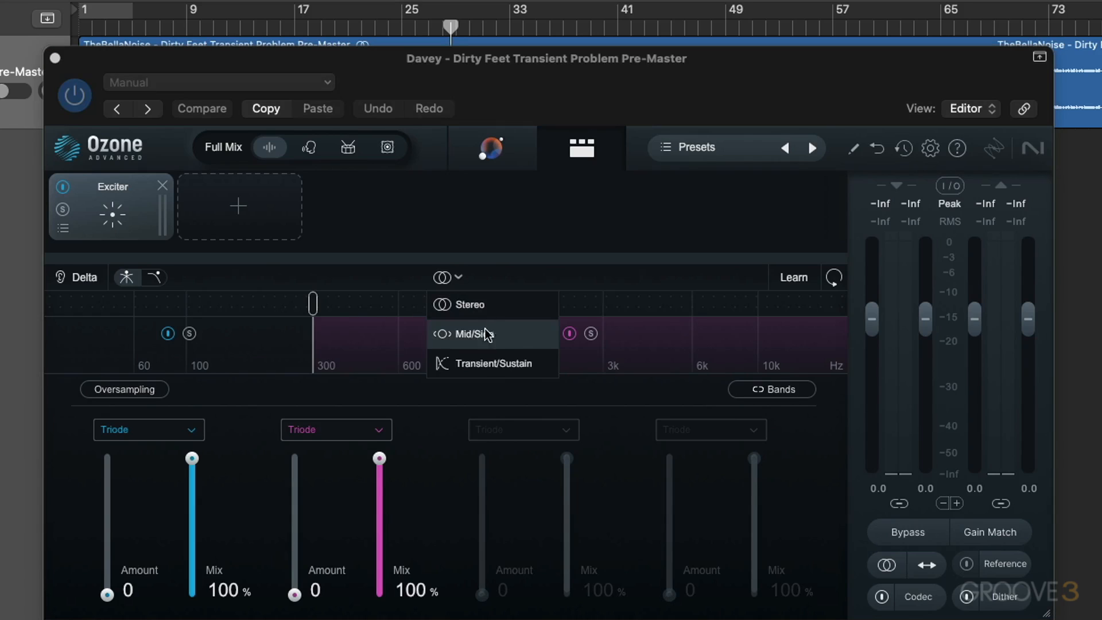
left_click(488, 370)
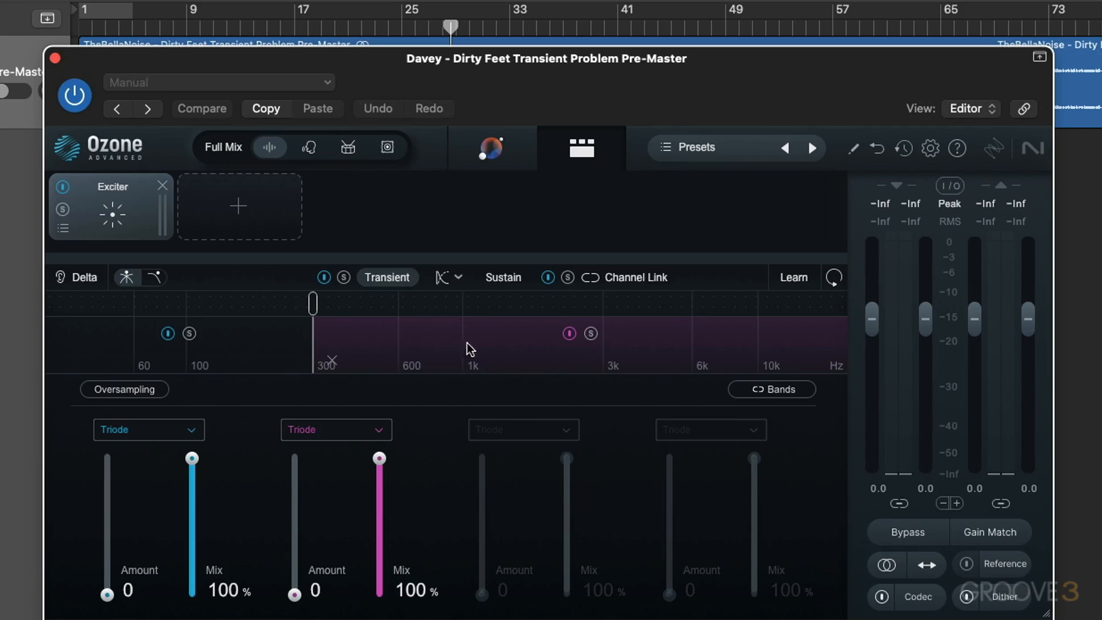
left_click(504, 278)
left_click(405, 277)
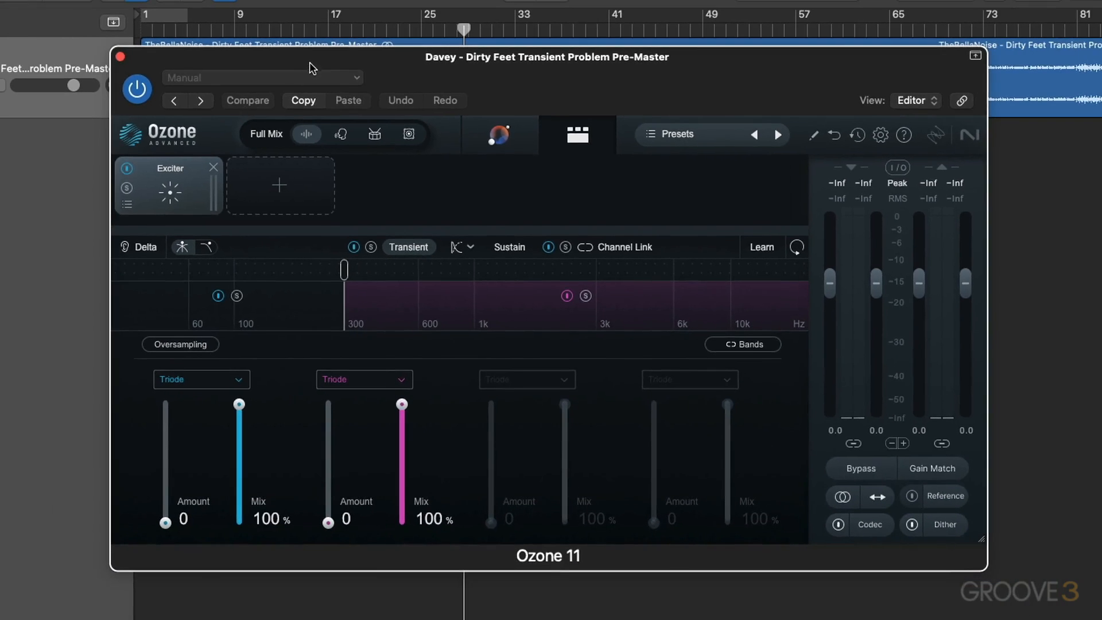
Step: Play the track with the Exciter's transient channel soloed and set Ozone's processing focus to Drums
left_click_drag(313, 68, 318, 114)
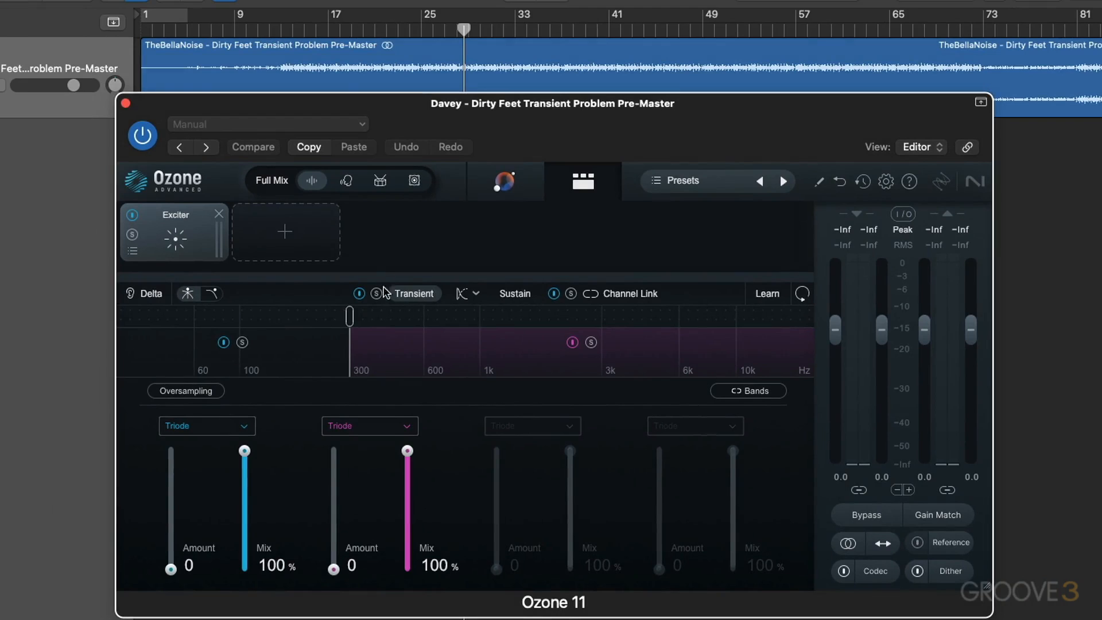
key("space")
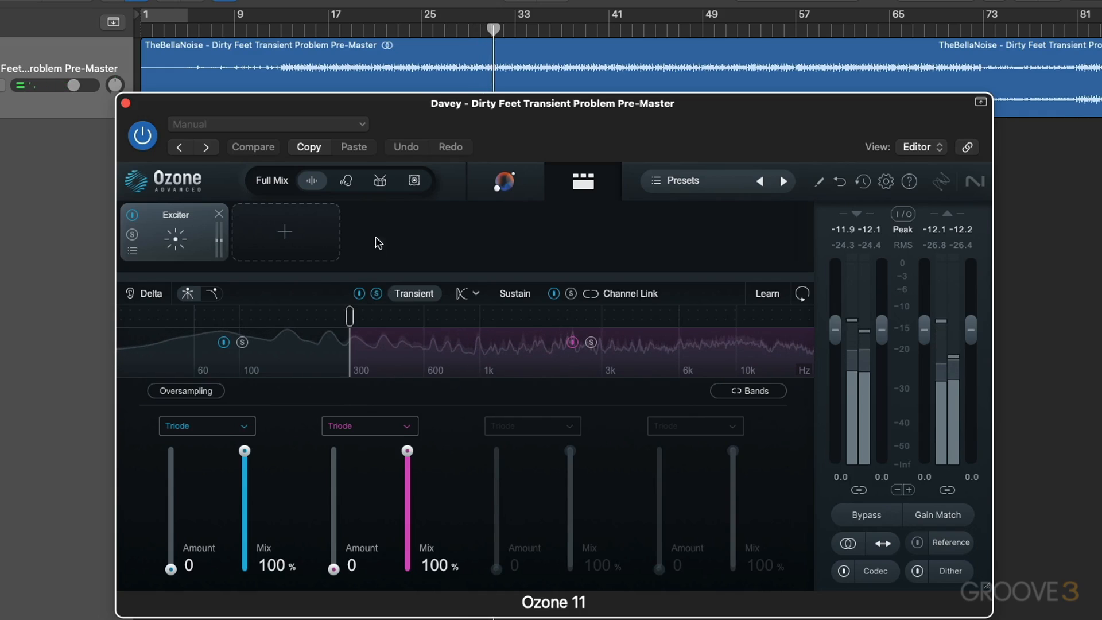
left_click(380, 182)
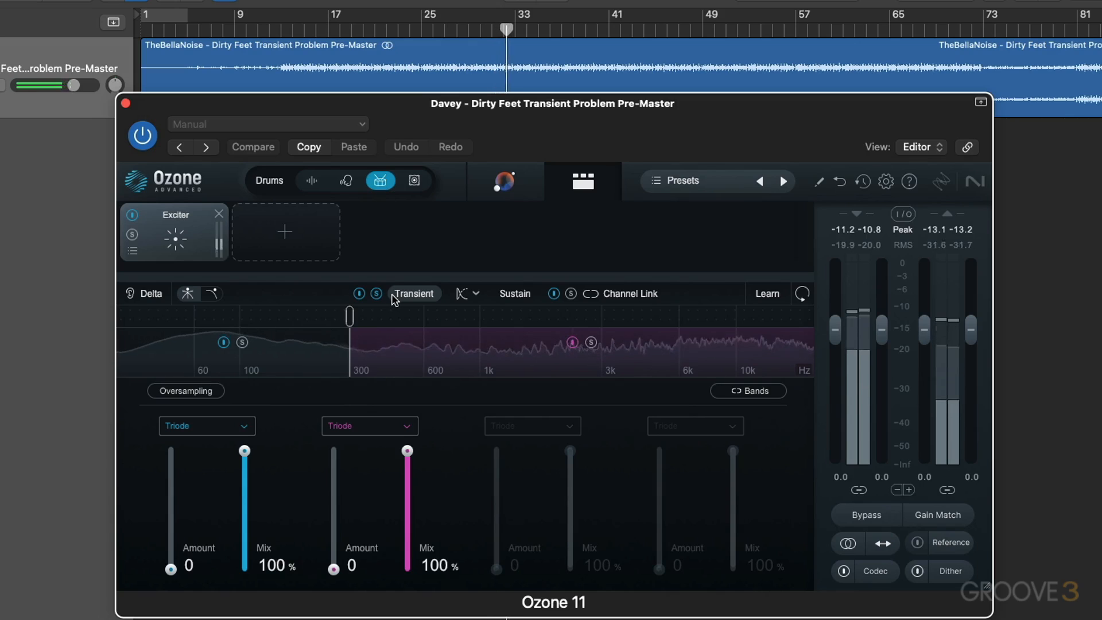
left_click(310, 181)
left_click(380, 182)
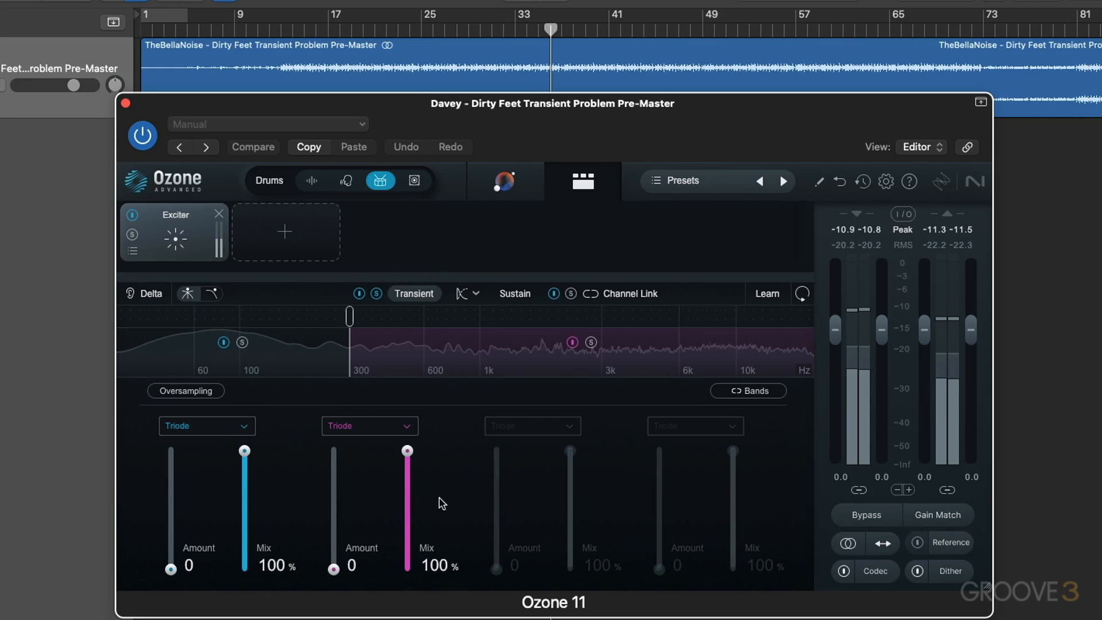
Step: Set the Exciter's upper band to Tape with amount 8.1 and mix 73.2%, and move the crossover to about 2.4 kHz
left_click(363, 432)
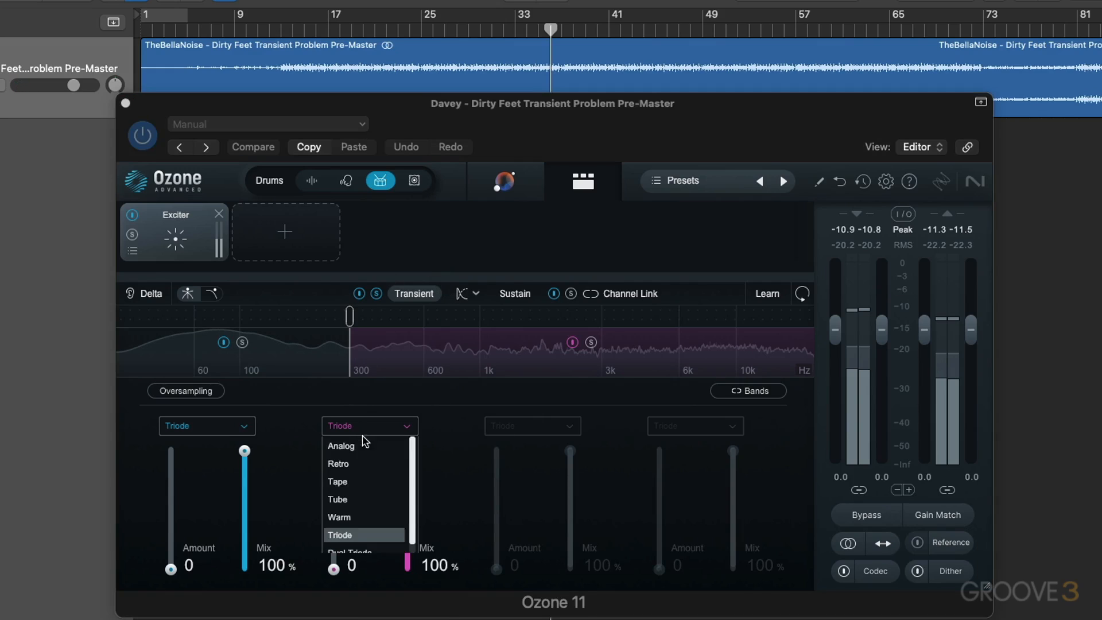
left_click(362, 482)
left_click_drag(335, 520, 334, 511)
left_click_drag(348, 317, 577, 315)
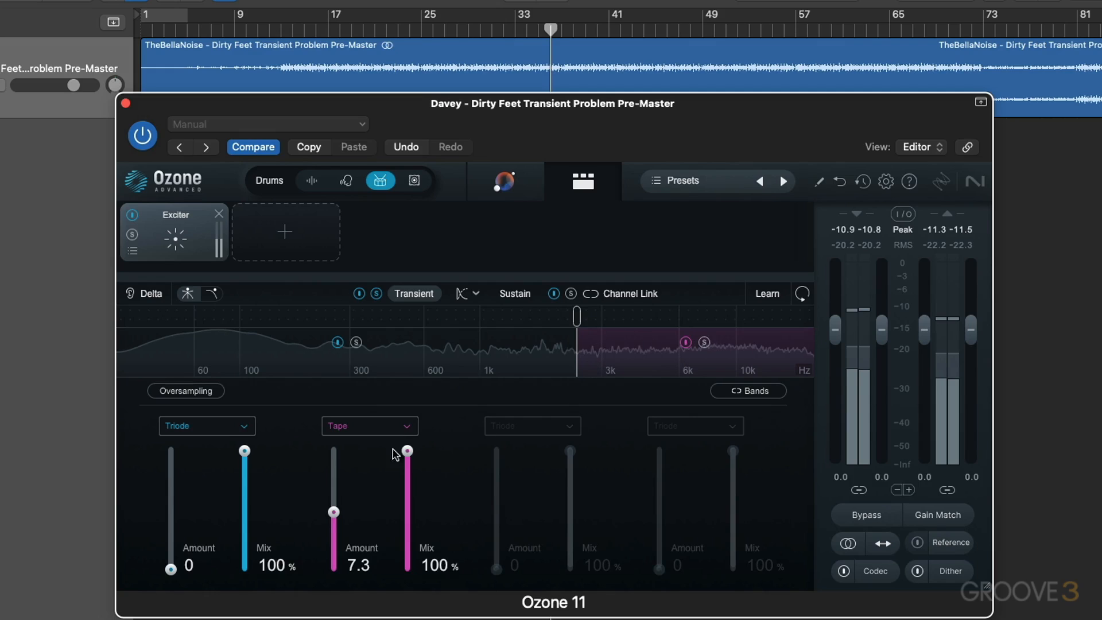
left_click_drag(407, 452, 407, 485)
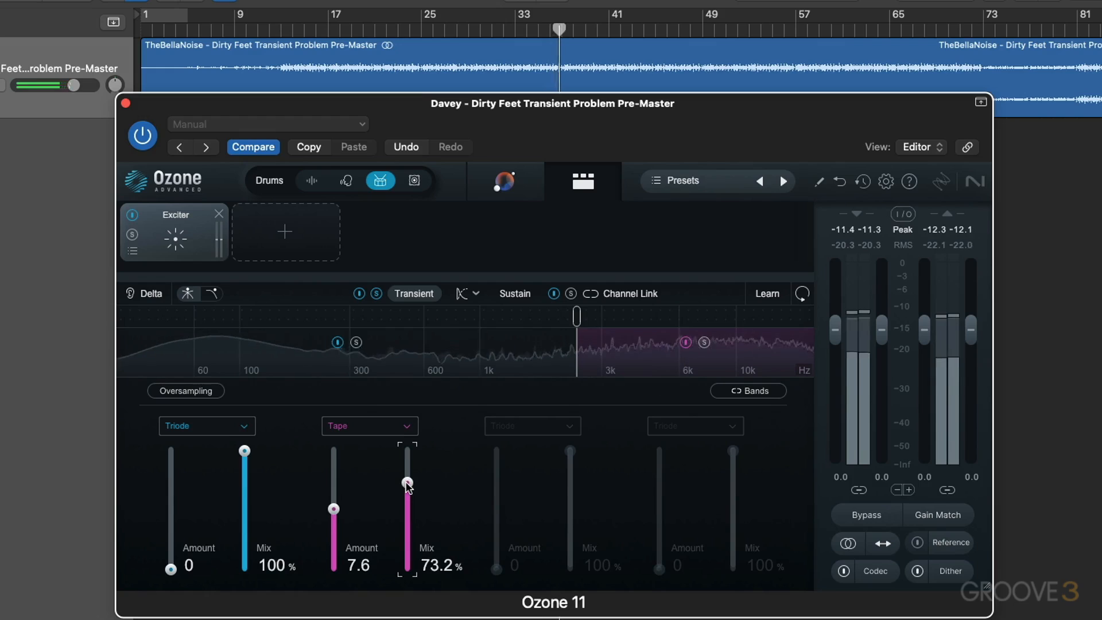
left_click_drag(338, 504, 336, 505)
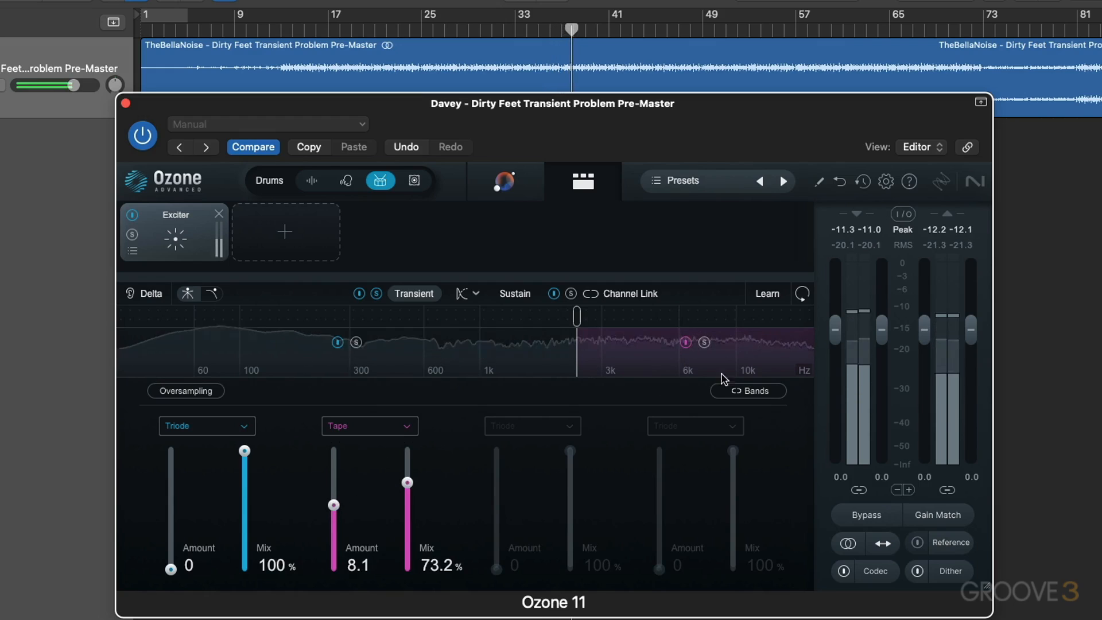
Step: Compare the sound with the upper Exciter band bypassed and enabled, both in context and with that band soloed
left_click(685, 343)
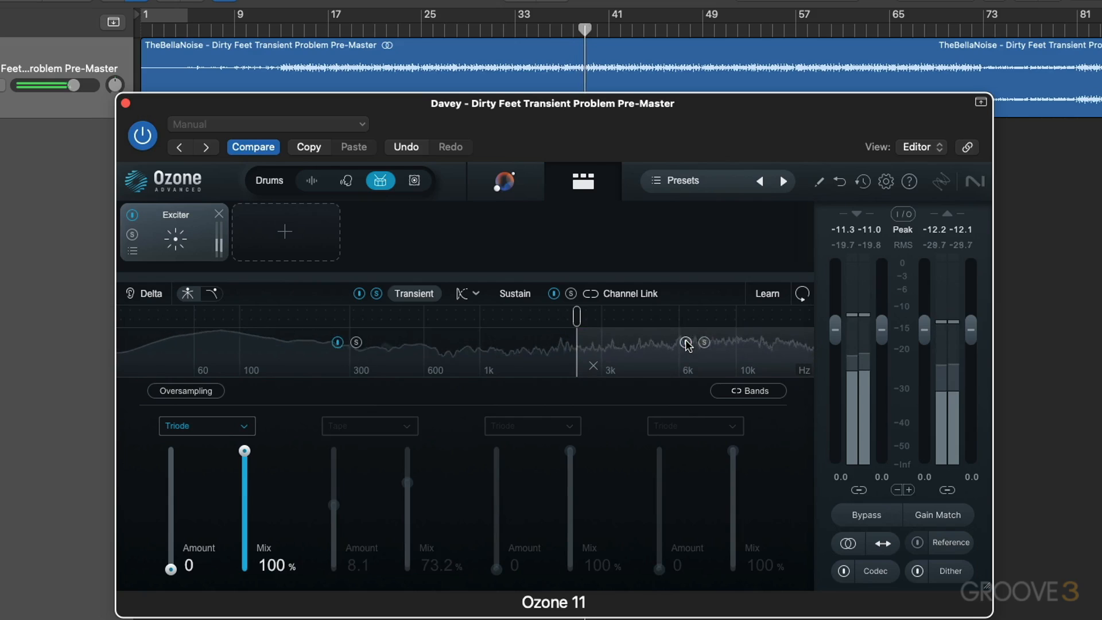
left_click(686, 343)
left_click(704, 343)
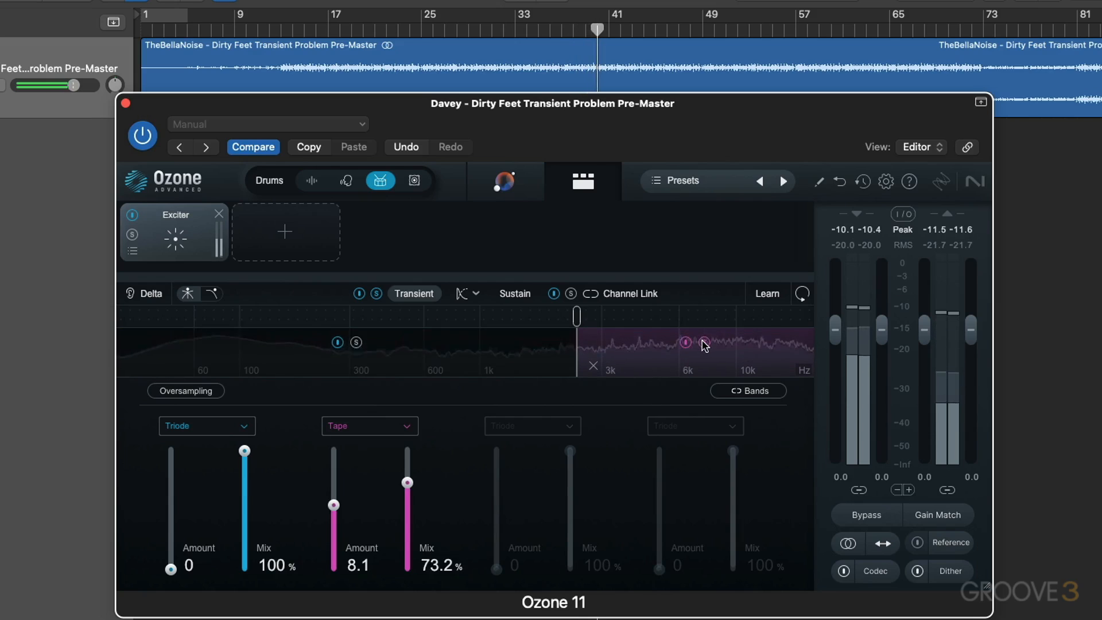
left_click(686, 343)
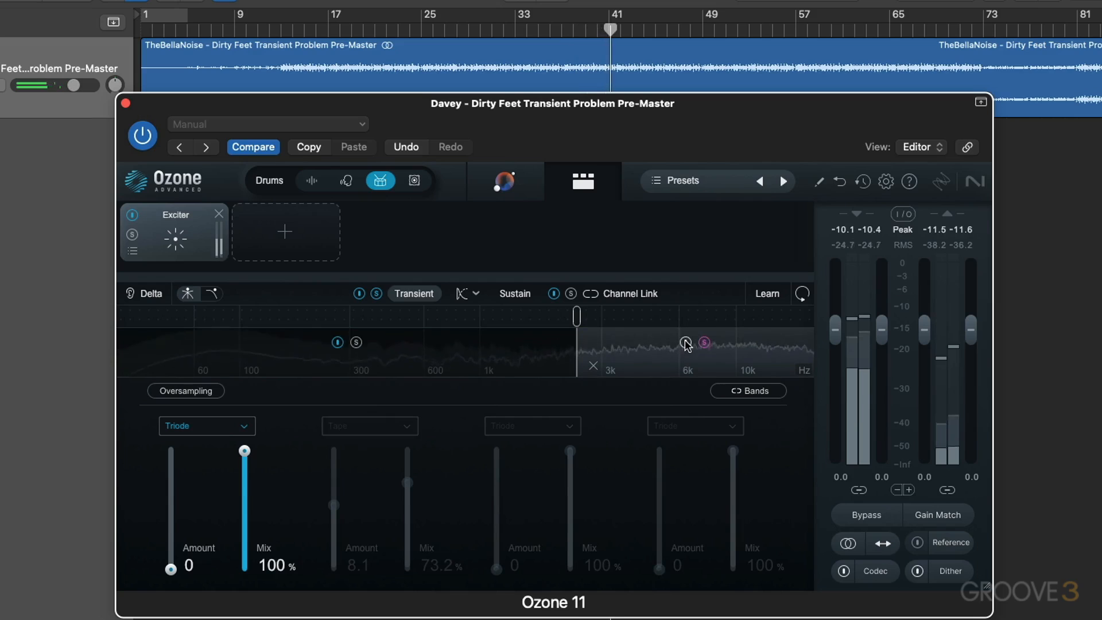
left_click(686, 343)
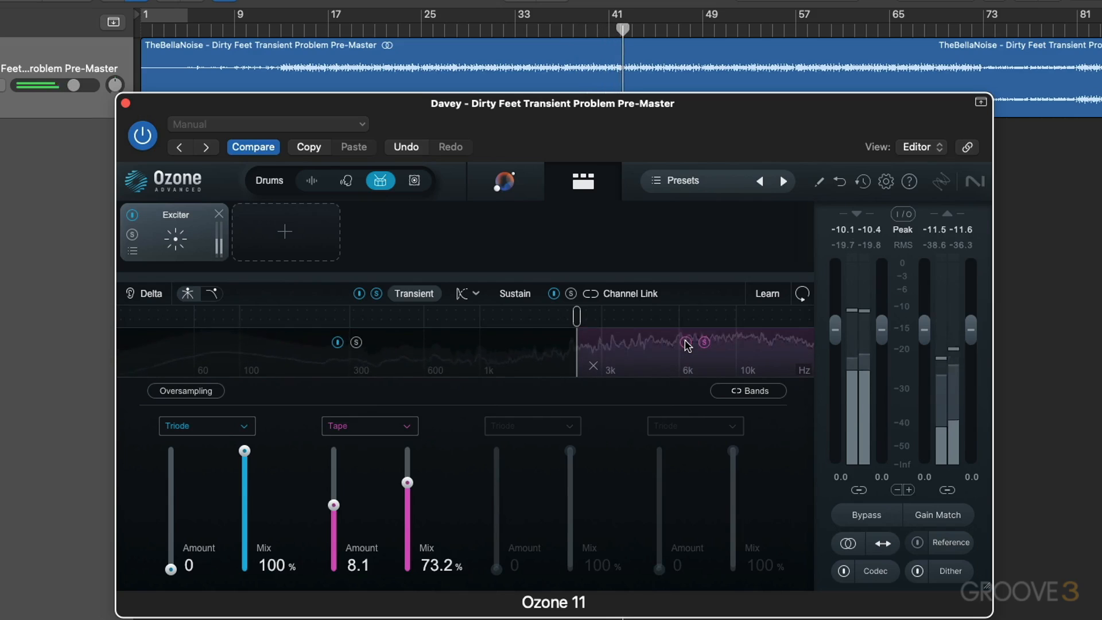
Step: Set the upper band's mix to 68% and amount to 7.7, and turn on the Exciter's oversampling
left_click_drag(407, 485, 409, 491)
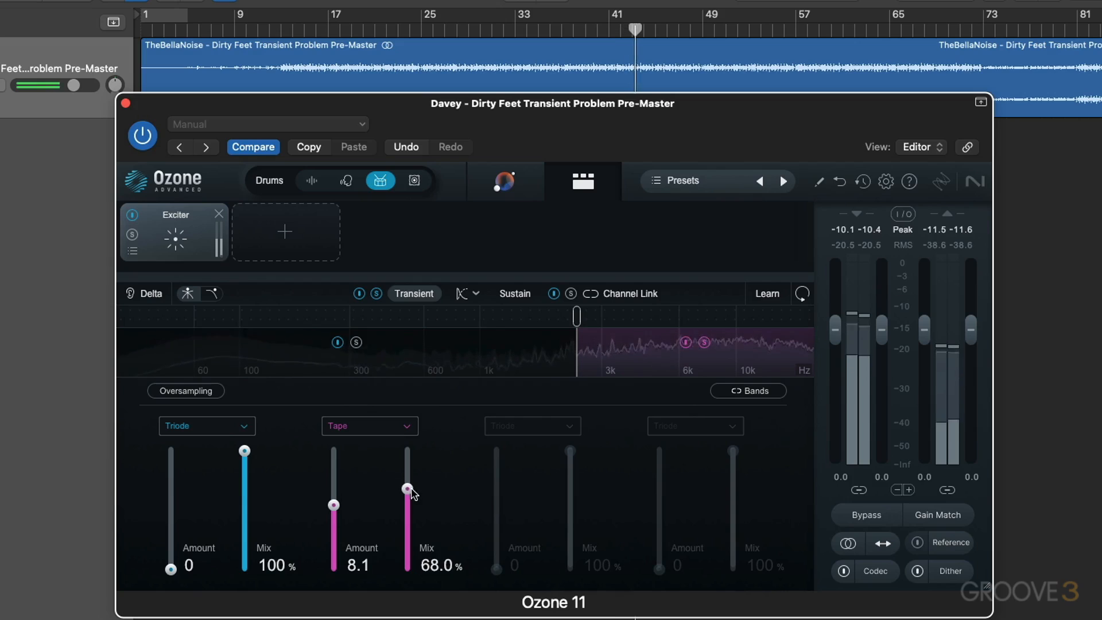
left_click_drag(332, 514, 333, 517)
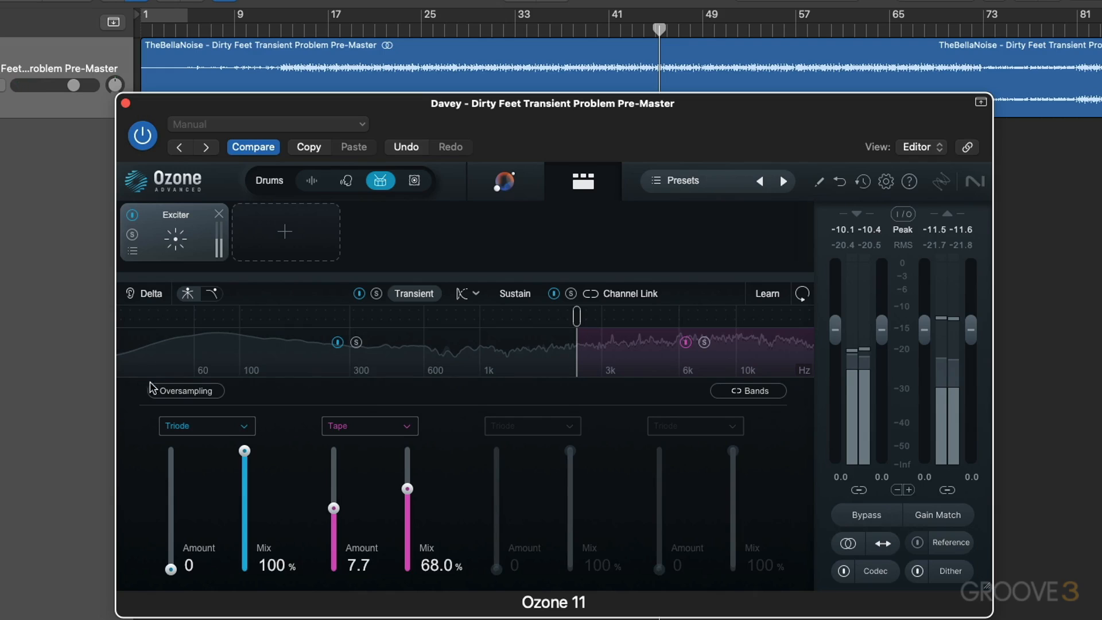
left_click(183, 392)
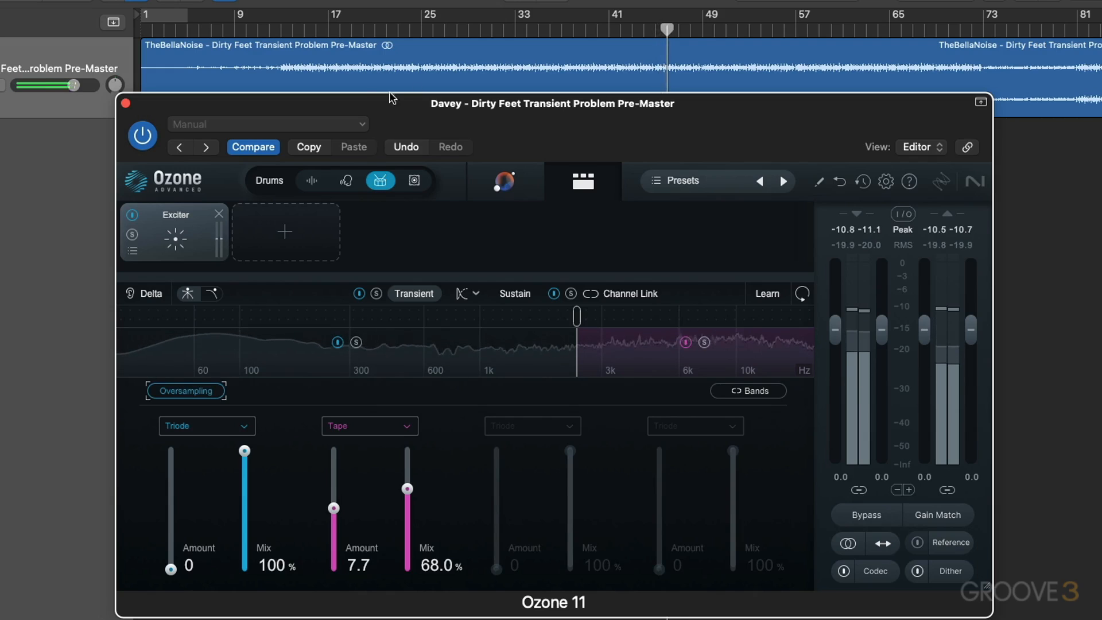
Step: Push the Exciter's Tape band to amount 10.7 and mix 94.1%, comparing the sound with Ozone bypassed
left_click(868, 515)
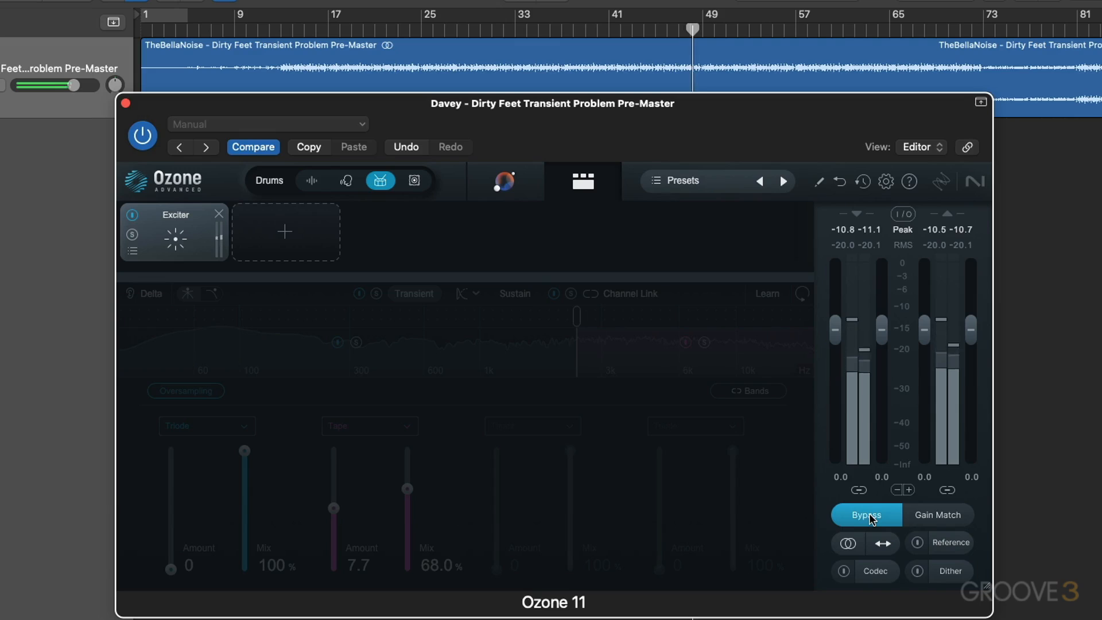
left_click(868, 515)
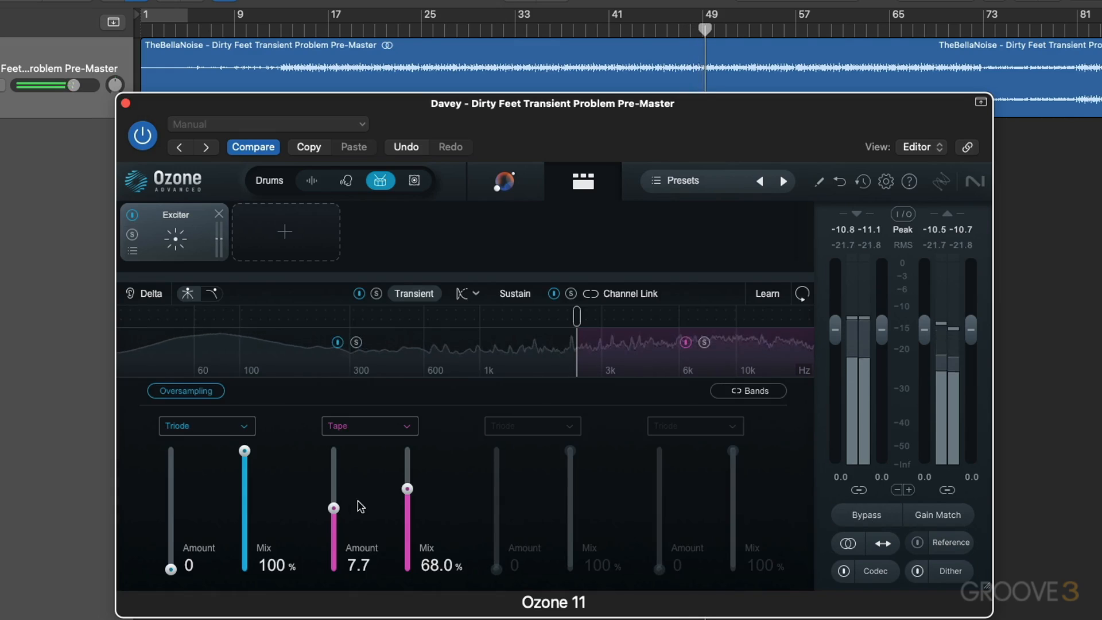
left_click_drag(334, 508, 335, 489)
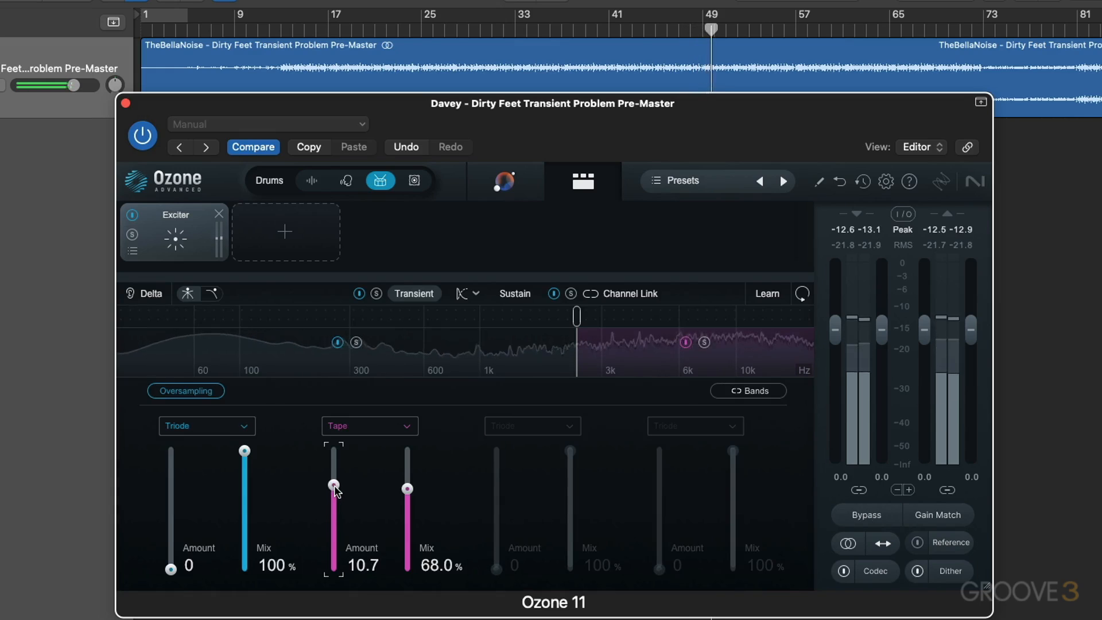
left_click_drag(408, 489, 408, 465)
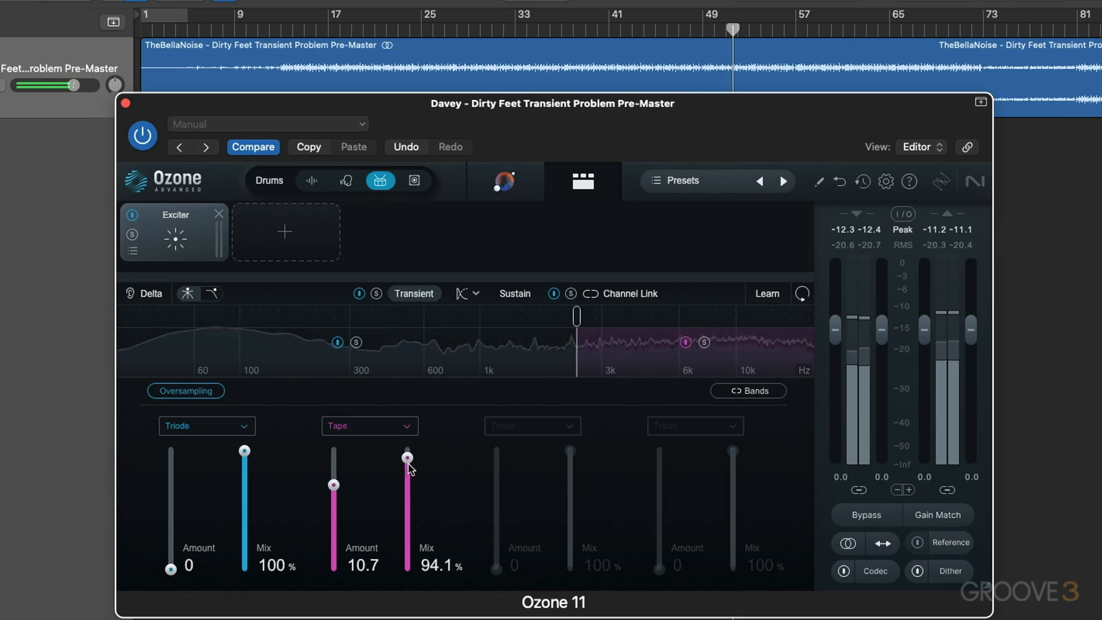
left_click(868, 515)
left_click(868, 515)
Step: Reduce the Tape band's amount to 8.2 and mix to 59.5%, checking the effect against Ozone bypassed
left_click_drag(334, 485, 334, 494)
left_click_drag(407, 458, 407, 482)
left_click_drag(333, 493, 333, 498)
left_click_drag(407, 483, 407, 491)
left_click_drag(334, 498, 333, 501)
left_click_drag(407, 490, 407, 495)
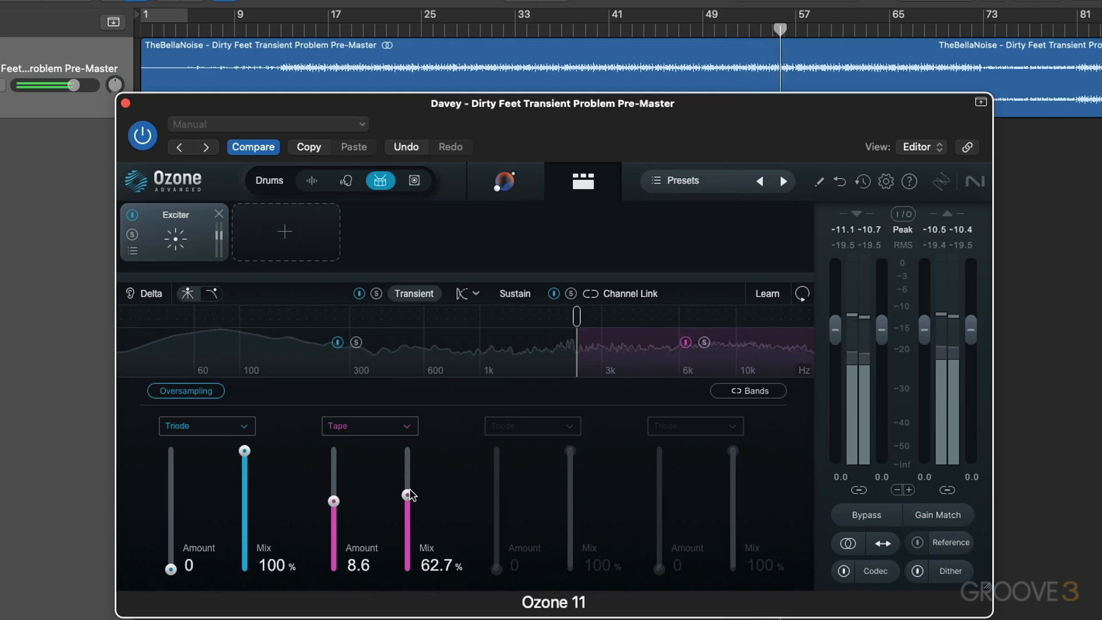
left_click(868, 514)
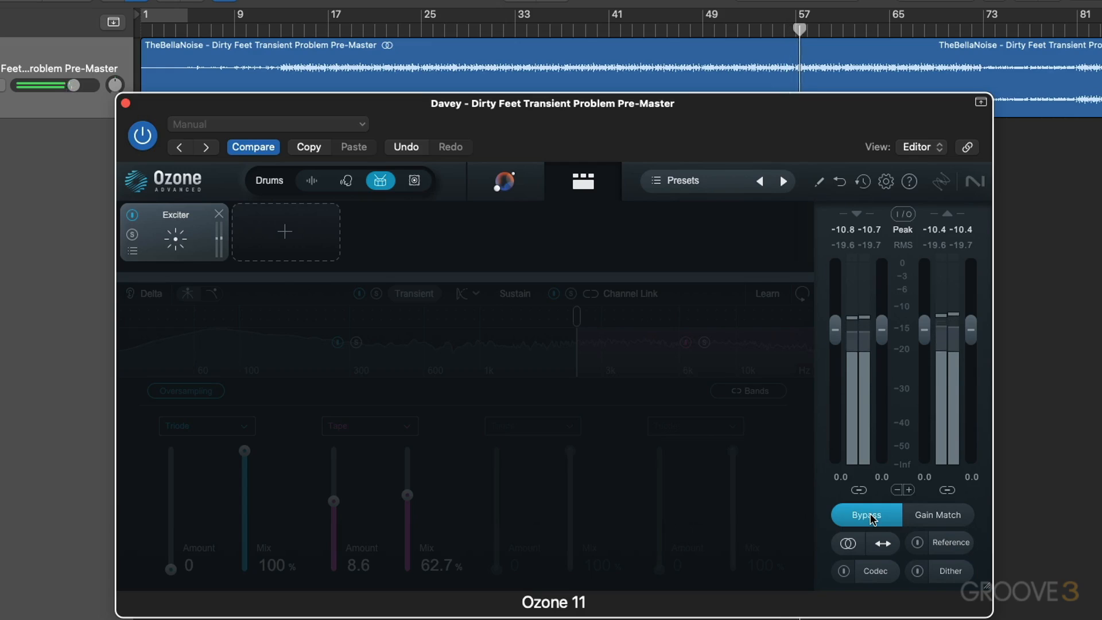
left_click(869, 515)
left_click_drag(333, 503, 333, 505)
left_click_drag(407, 495, 407, 498)
Step: Add an Equalizer 1 module after the Exciter with a 1.3 dB bell boost at 7037 Hz, and switch it to Transient/Sustain mode
left_click(294, 229)
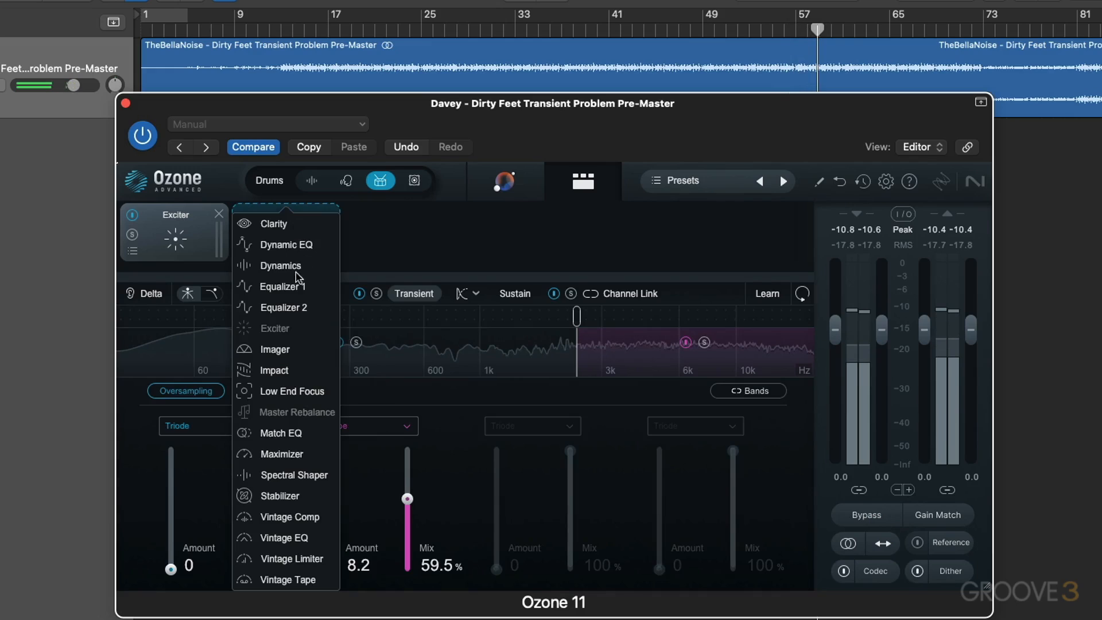
left_click(289, 286)
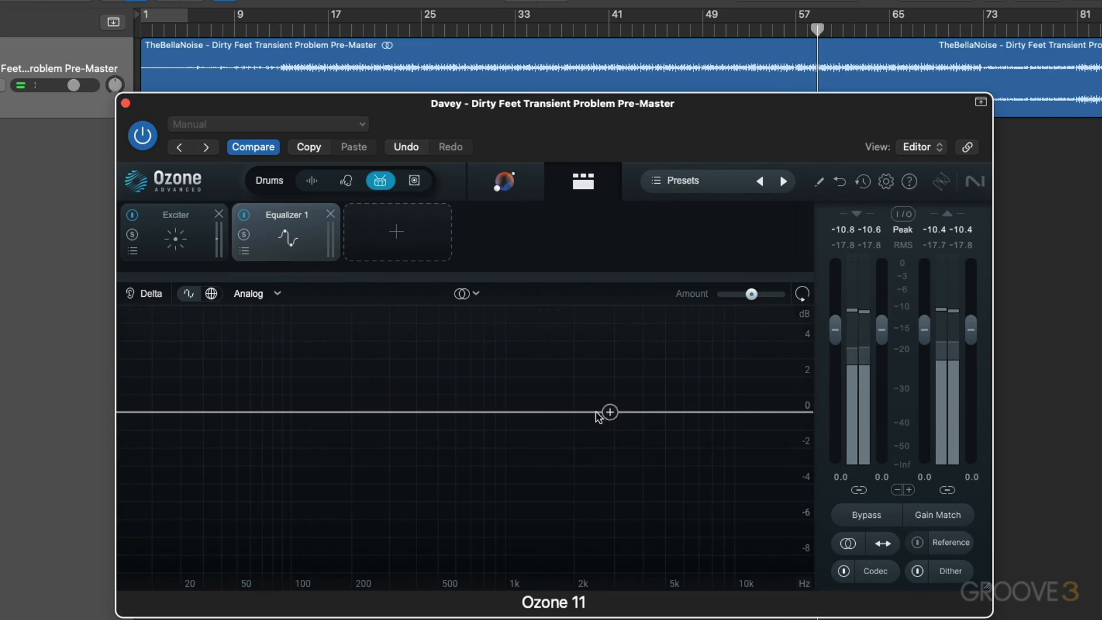
left_click_drag(595, 412, 699, 398)
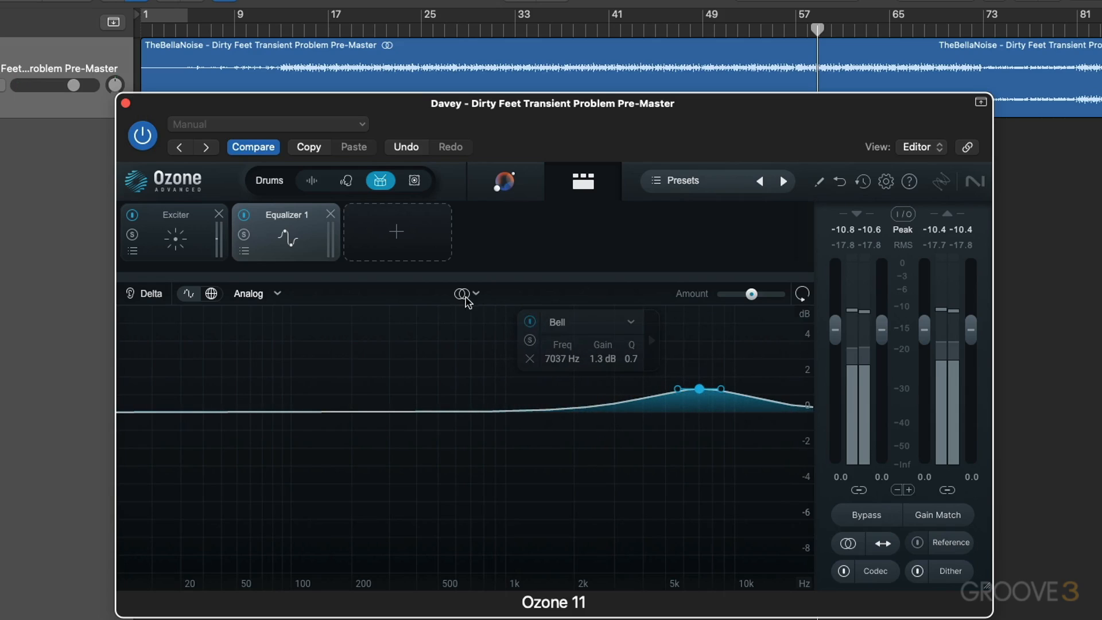
left_click(467, 294)
left_click(504, 394)
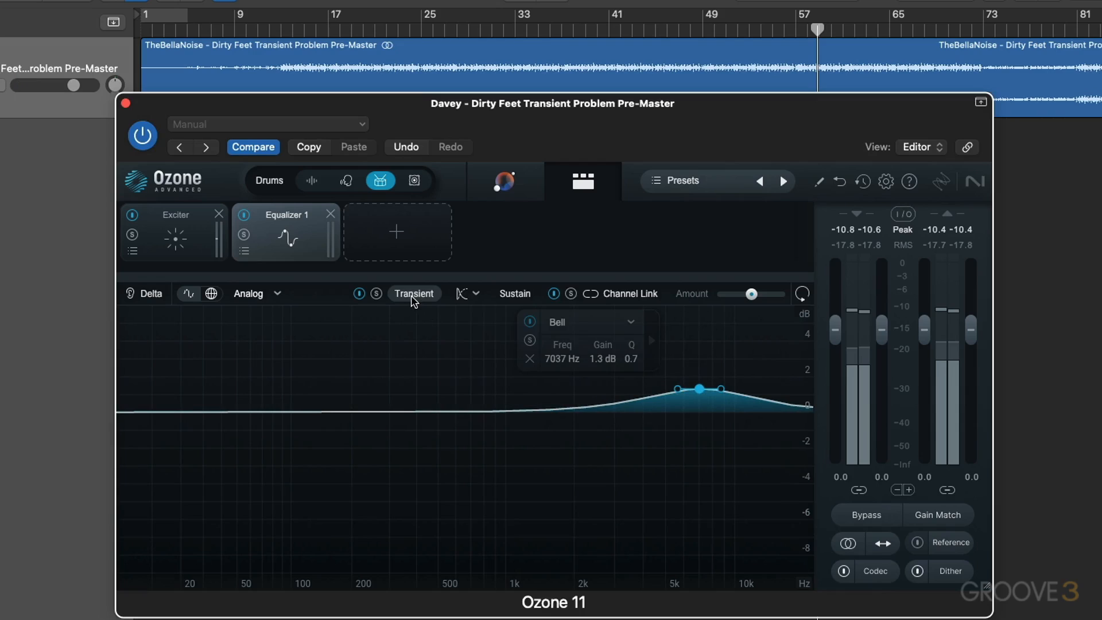
Step: During playback, shape the equalizer's transient bell to 2.4 dB at 7429 Hz and compare with Ozone bypassed
left_click_drag(700, 389, 688, 308)
key("space")
left_click_drag(681, 304, 691, 364)
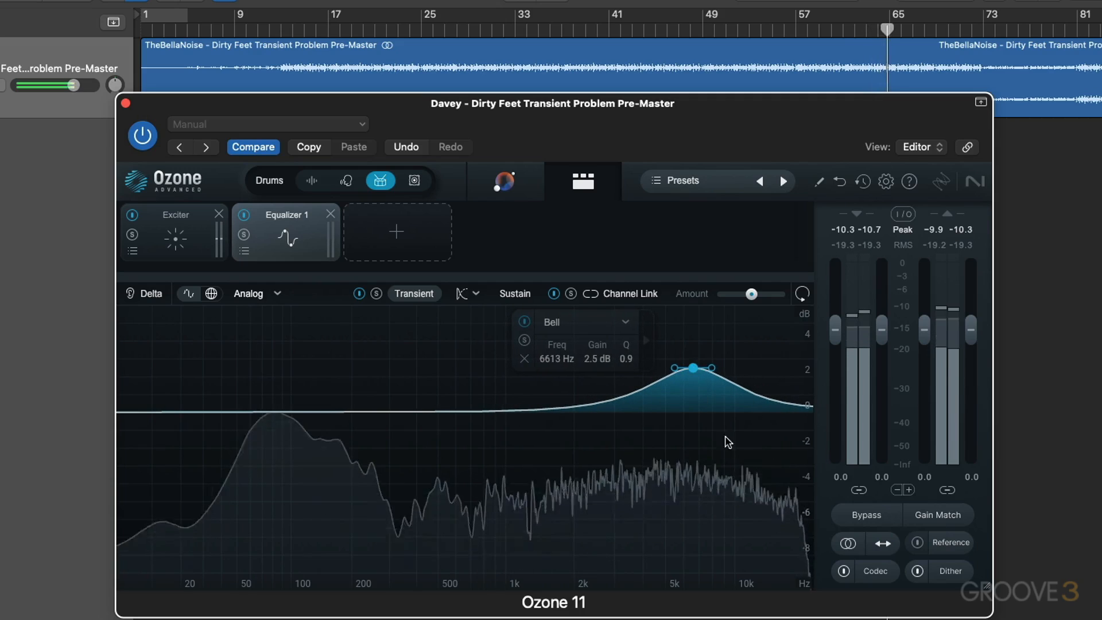
left_click(867, 516)
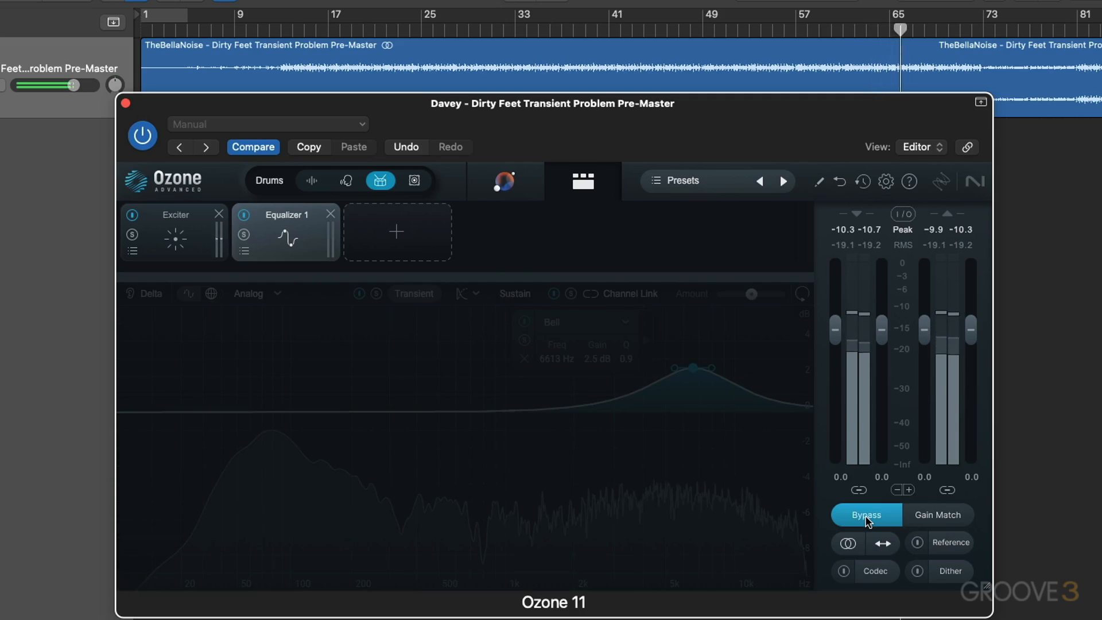
left_click(867, 516)
mouse_move(691, 365)
left_mouse_down()
mouse_move(699, 358)
mouse_move(689, 352)
mouse_move(705, 368)
left_mouse_up()
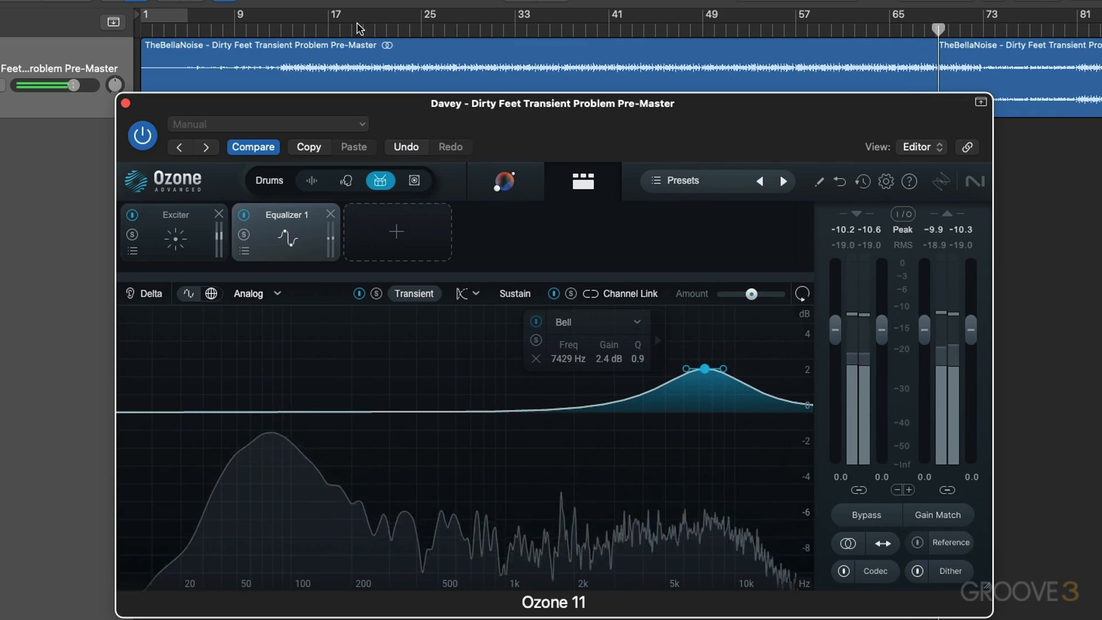
Step: Loop bars 25 to 33 and lower the transient bell to about 1.8 dB near 7545 Hz, comparing with Ozone bypassed
left_click_drag(330, 23, 468, 14)
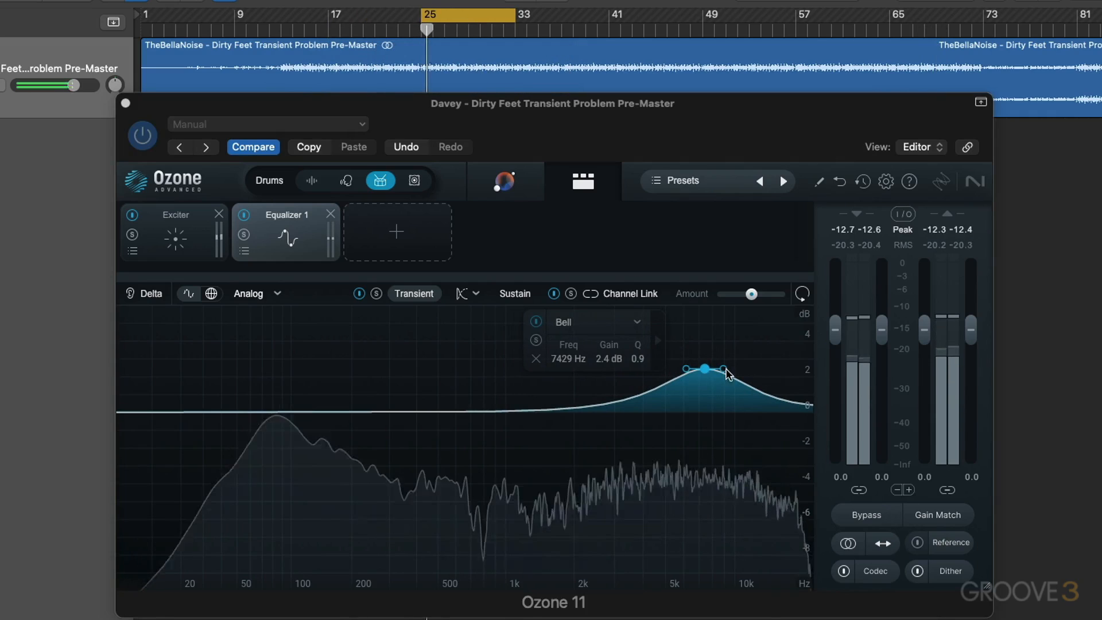
left_click_drag(707, 373, 711, 379)
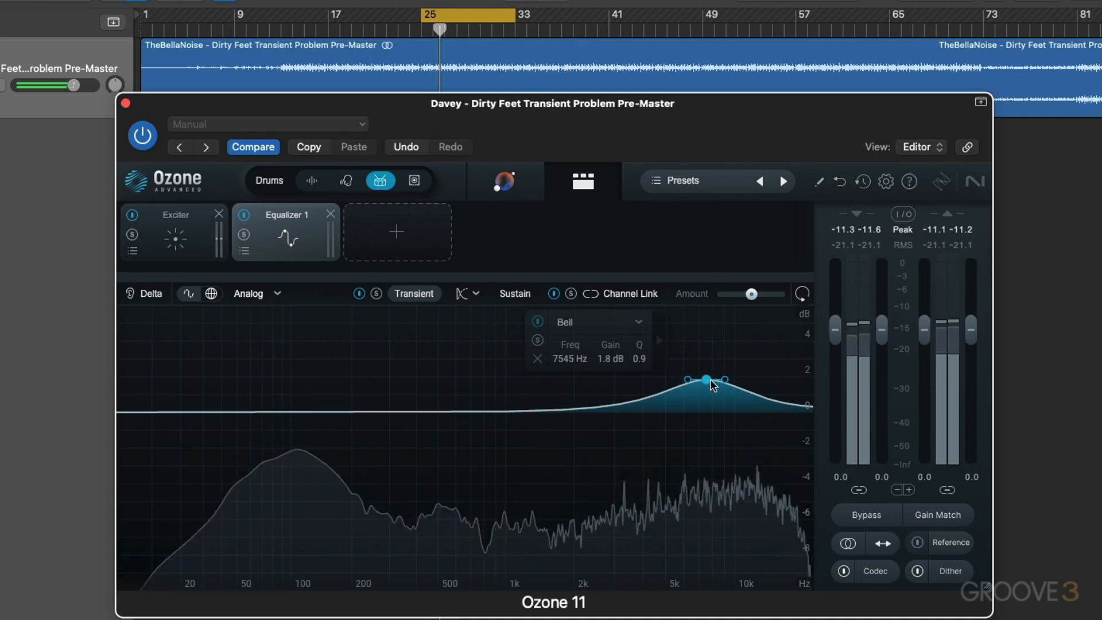
left_click(867, 516)
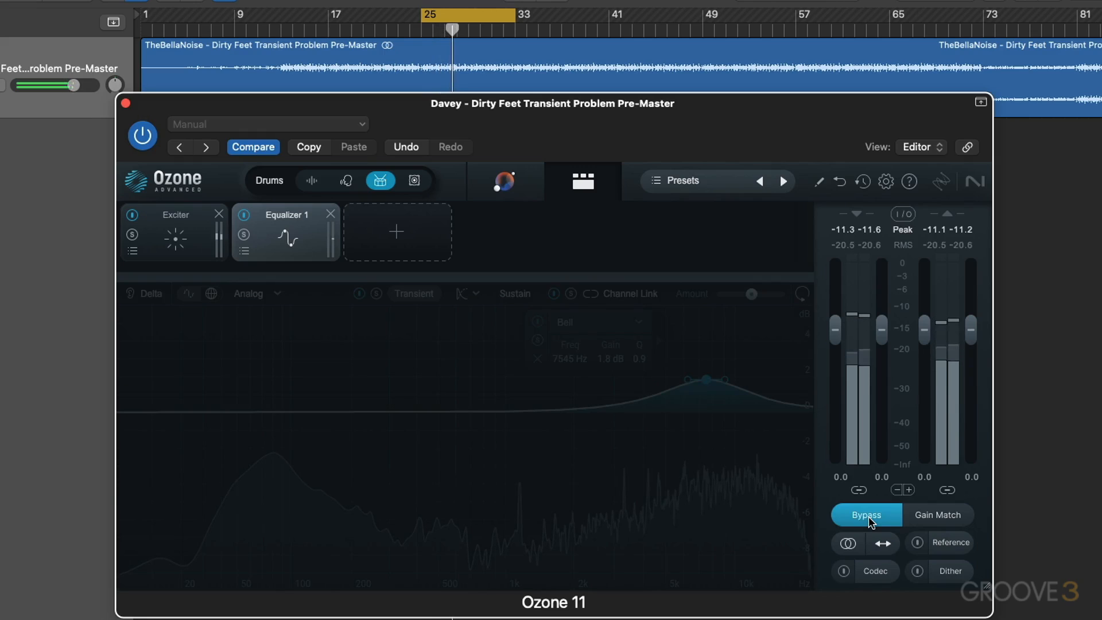
left_click(870, 518)
left_click_drag(709, 382, 710, 385)
Step: Set the Exciter's Tape amount to 7.7 and add a second crossover between 100 and 300 Hz
left_click(180, 232)
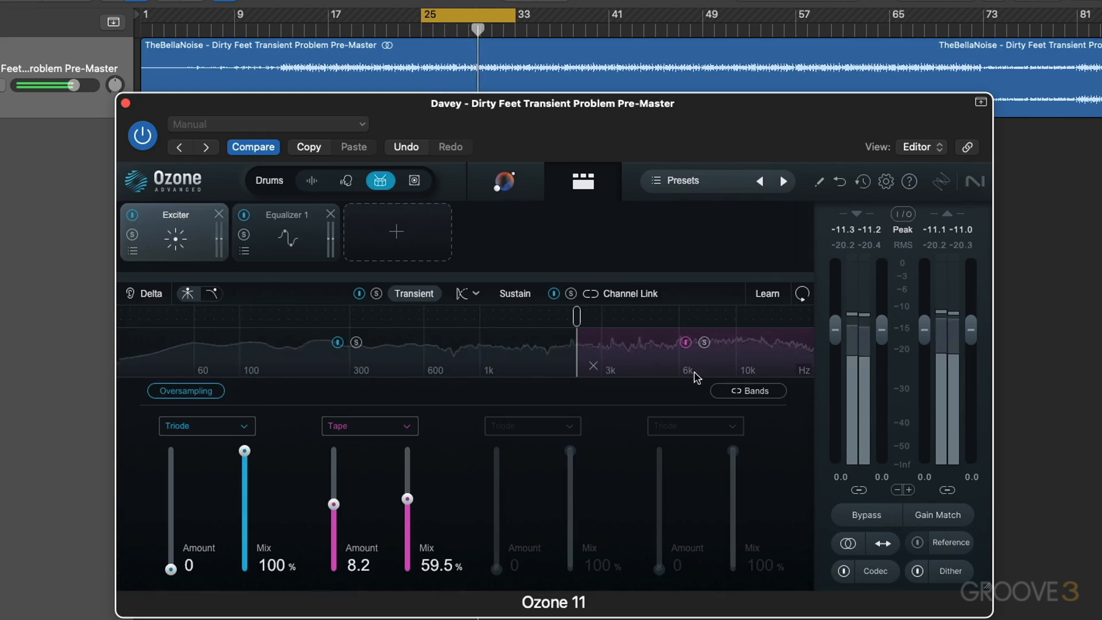
left_click_drag(333, 505, 334, 509)
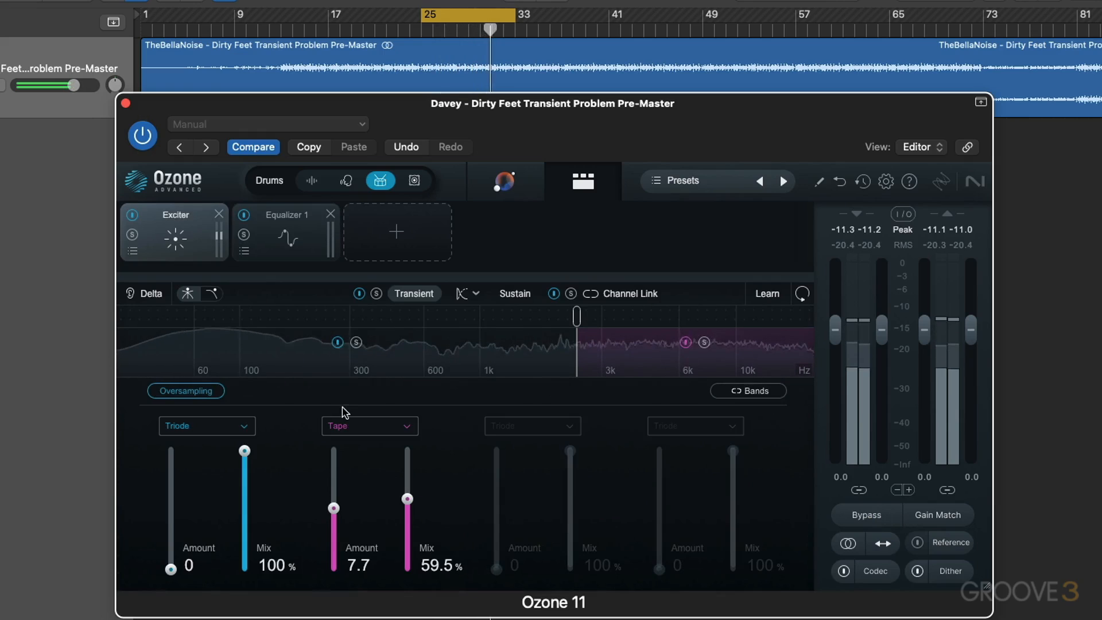
left_click(288, 316)
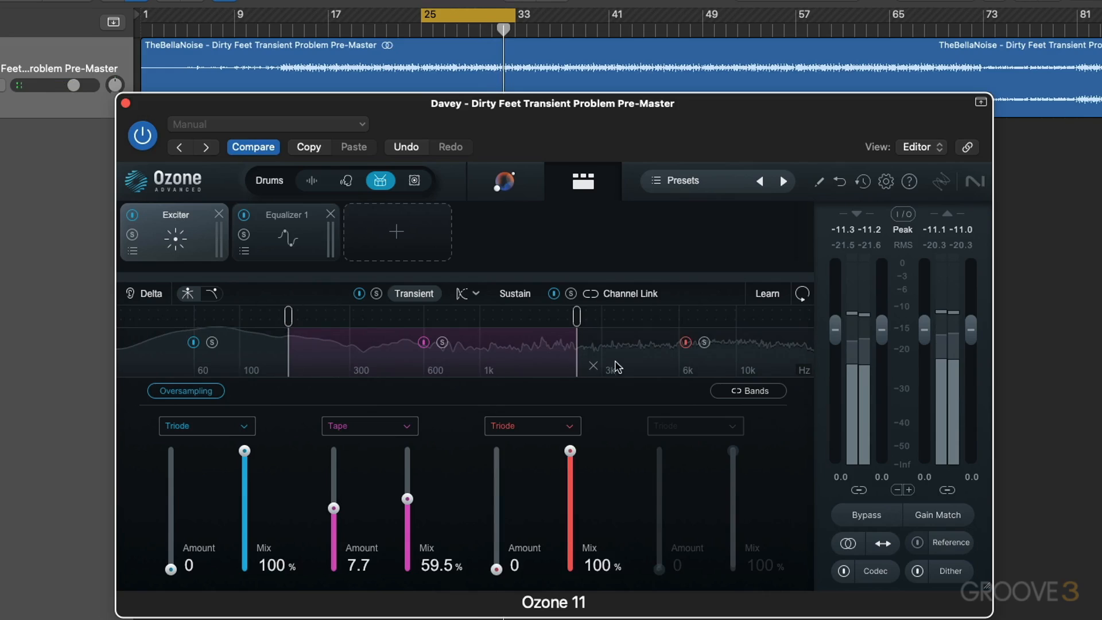
Step: Set the Exciter's new high band to Dual Triode with amount 4.5 and mix 49%
left_click(515, 431)
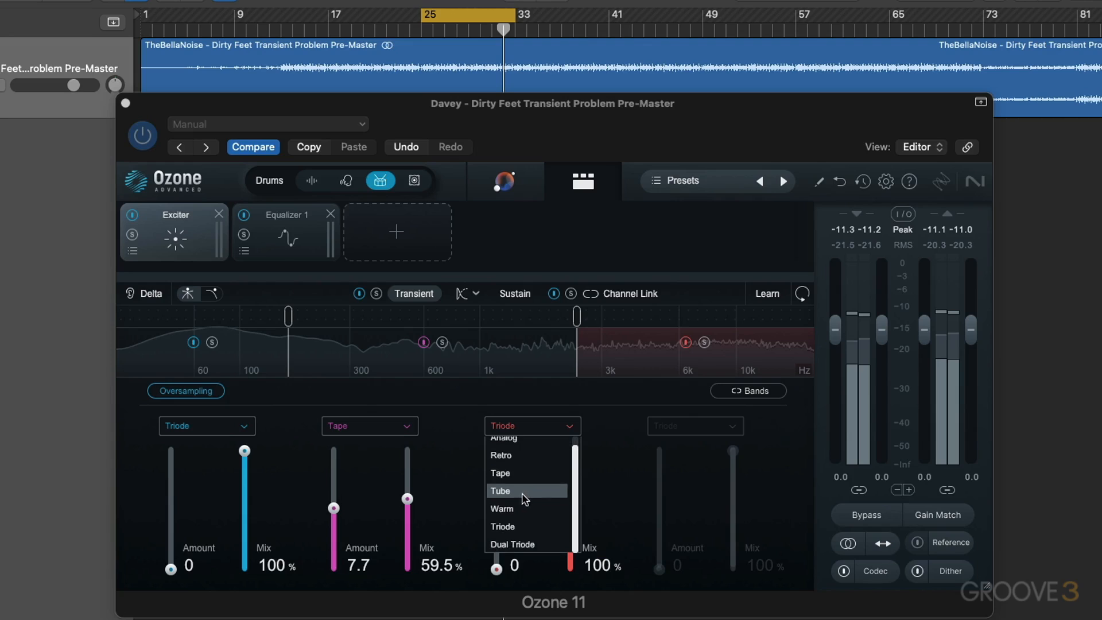
left_click(513, 545)
left_click_drag(497, 569, 497, 534)
left_click_drag(570, 450, 571, 512)
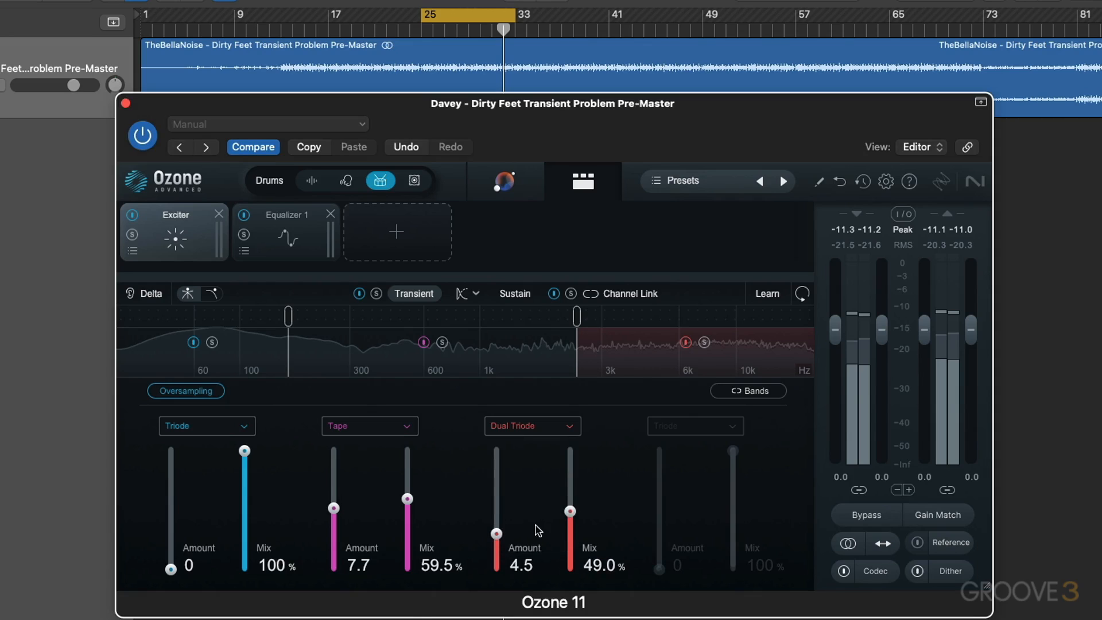
Step: Increase the Dual Triode band's amount to 10.4 and mix to 60.8% during playback, and compare with Ozone bypassed
left_click_drag(496, 534, 497, 526)
left_click_drag(570, 512, 574, 502)
left_click_drag(497, 526, 499, 492)
left_click_drag(572, 500, 572, 496)
left_click_drag(498, 488, 498, 485)
left_click_drag(570, 495, 571, 497)
left_click_drag(497, 484, 497, 487)
left_click(867, 516)
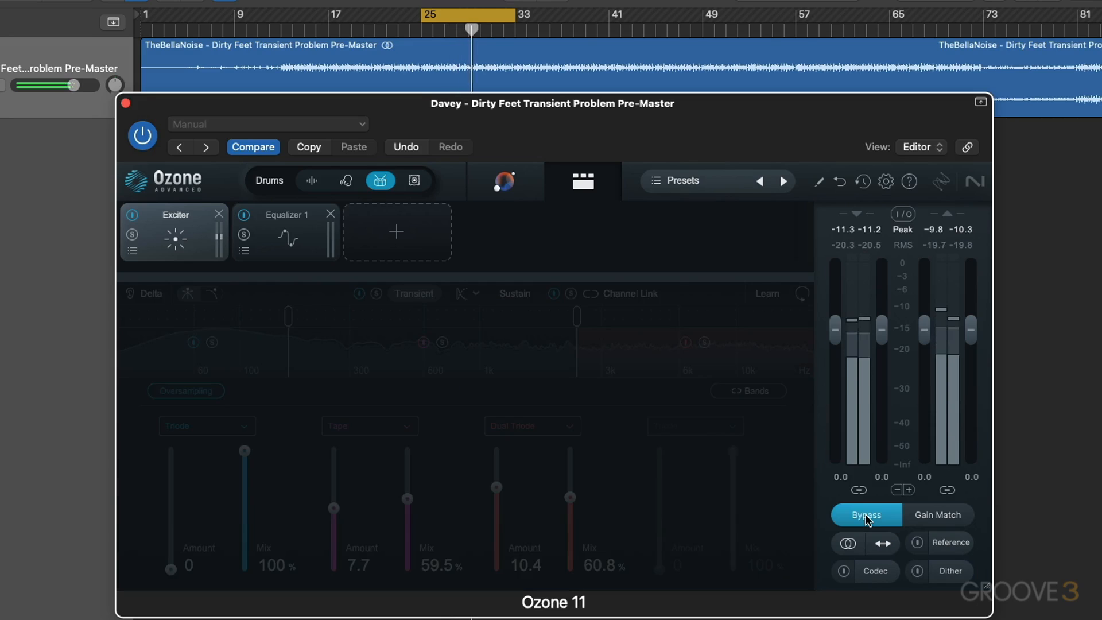
left_click(867, 517)
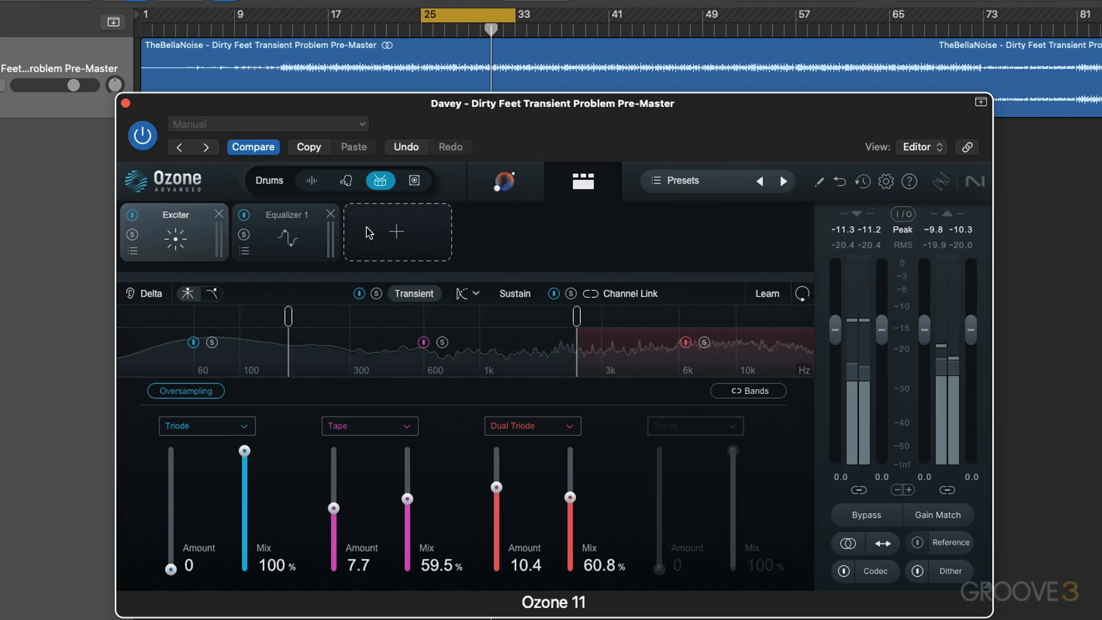
Step: Compare Ozone's Full Mix and Drums processing focus, shortening the loop to two bars from bar 25
left_click(312, 180)
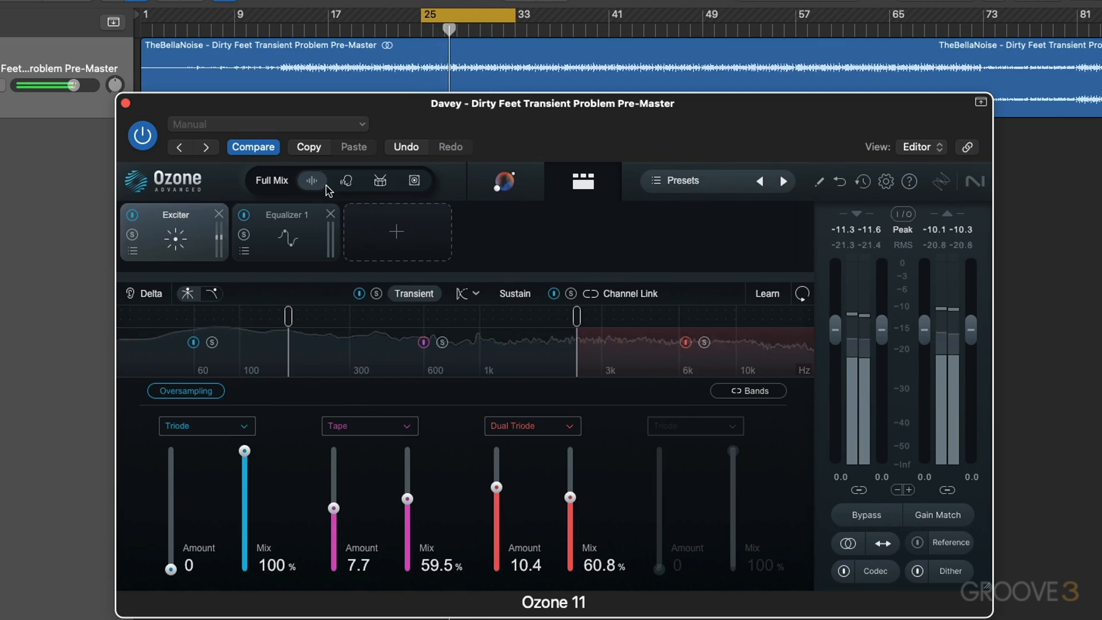
left_click(380, 183)
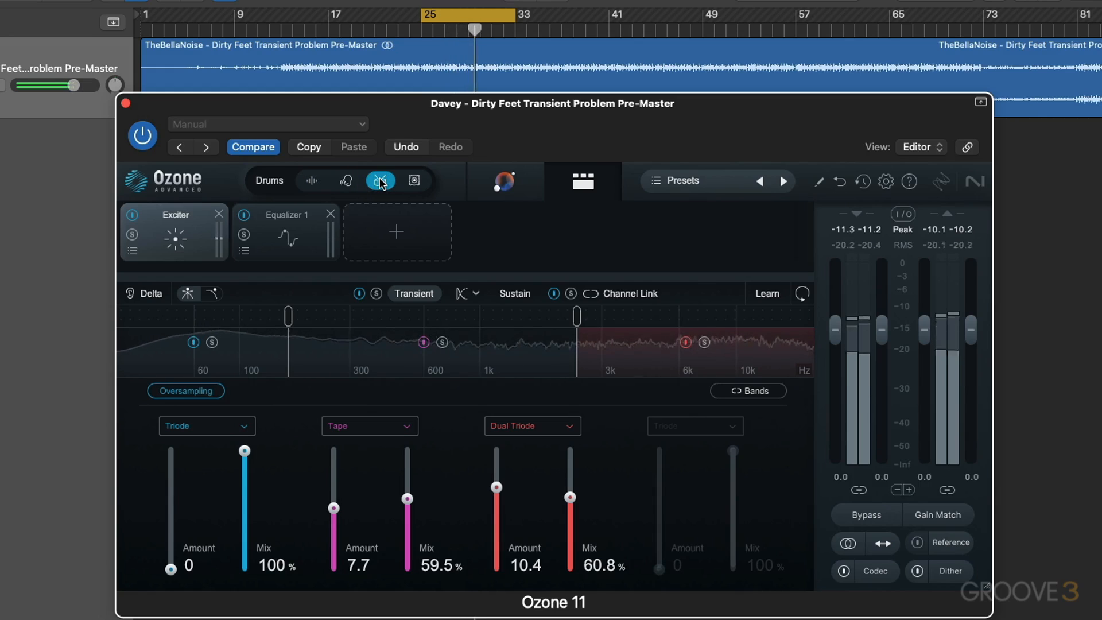
left_click(426, 25)
left_click_drag(425, 25, 444, 25)
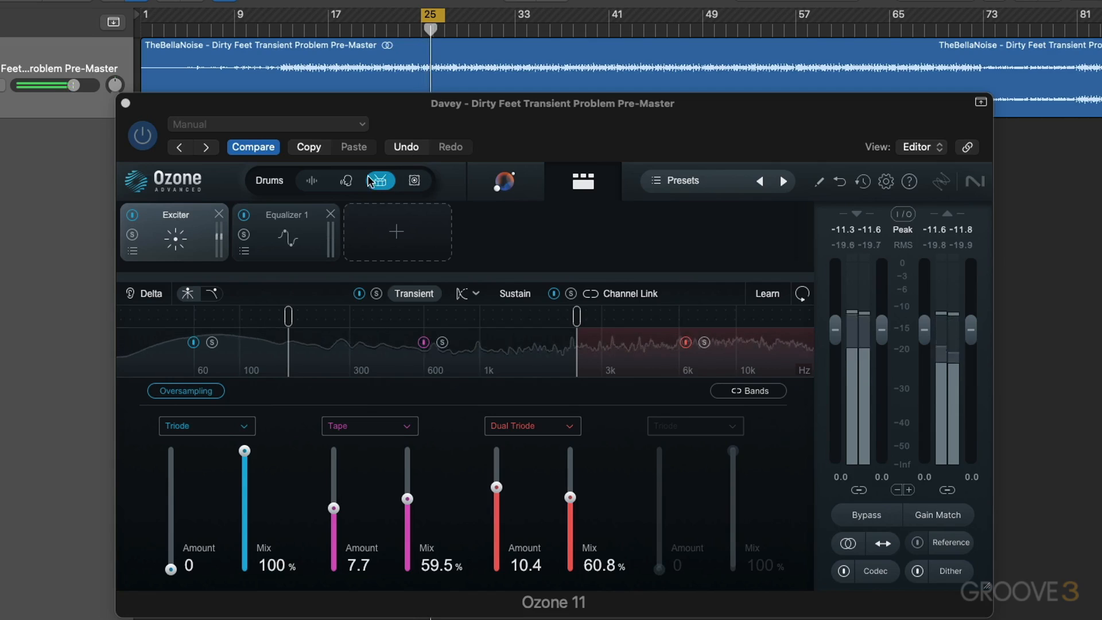
left_click(314, 182)
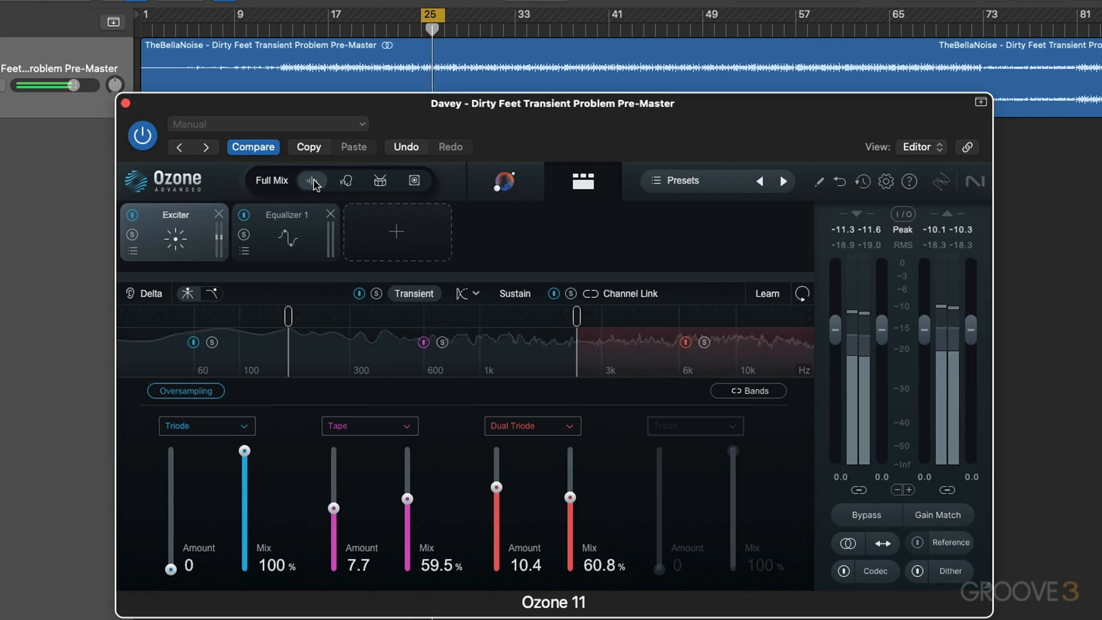
left_click(377, 183)
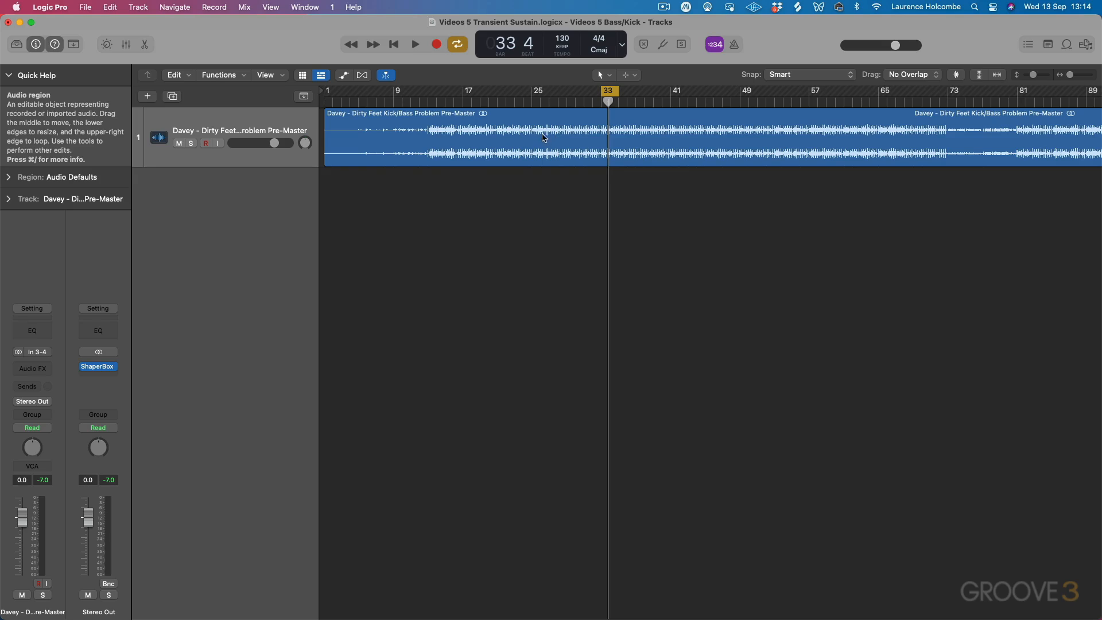
Step: Audition the Kick/Bass Problem pre-master from bar 33 and insert Ozone 11 on its track
key("space")
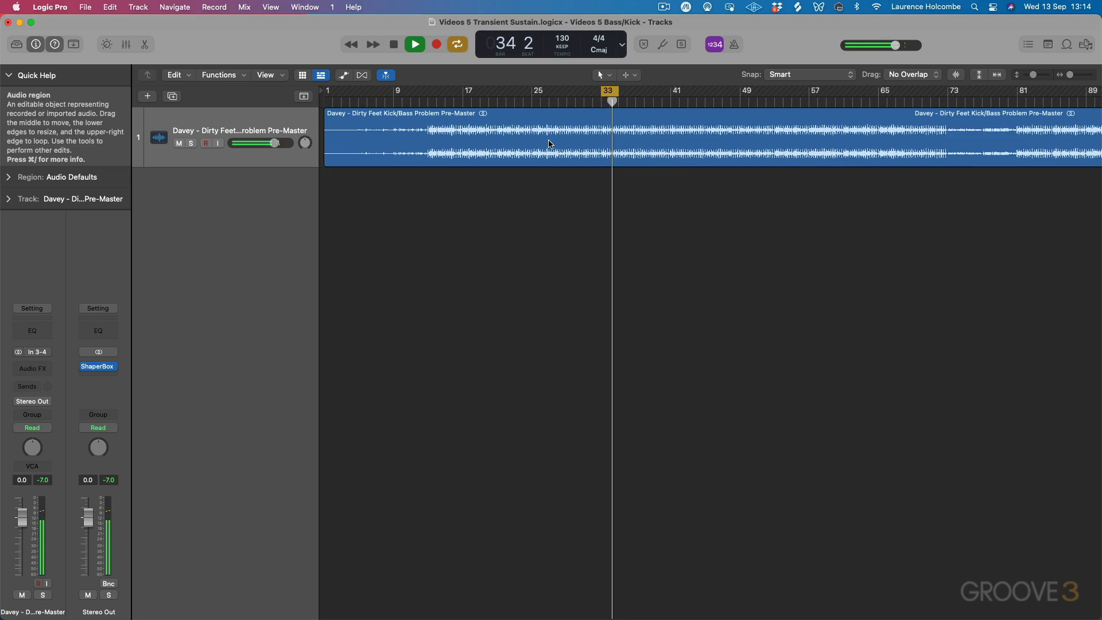
key("space")
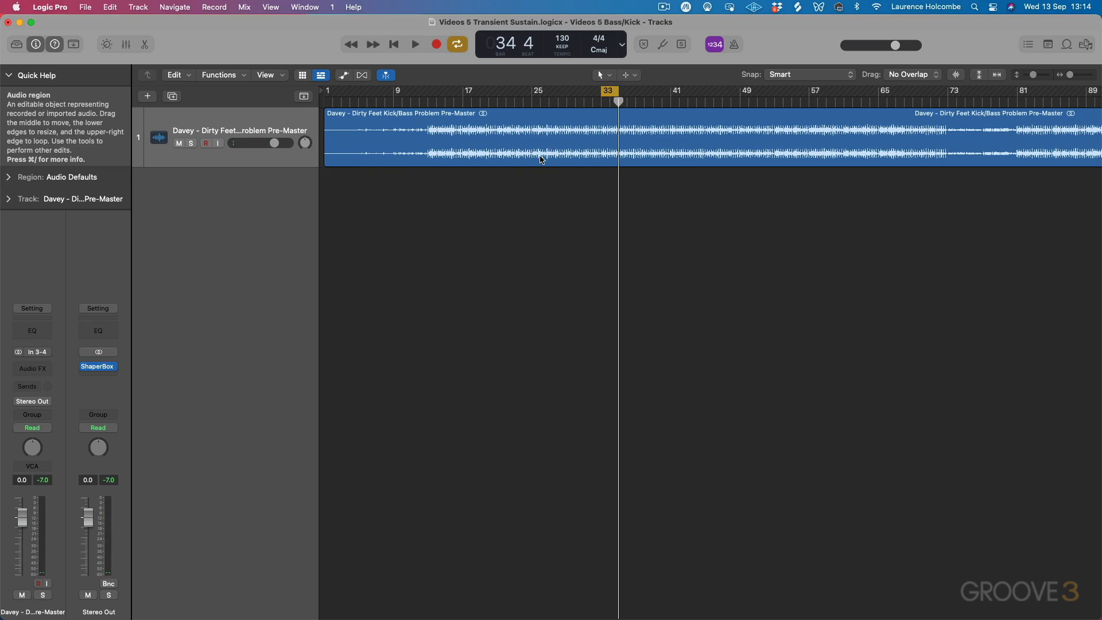
left_click(33, 369)
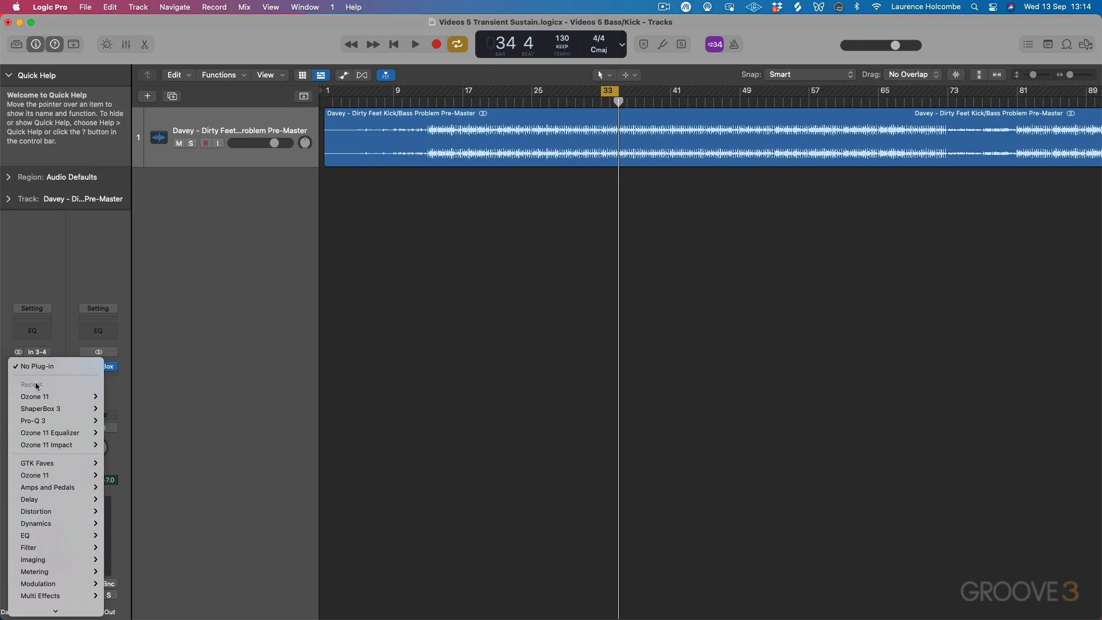
left_click(117, 398)
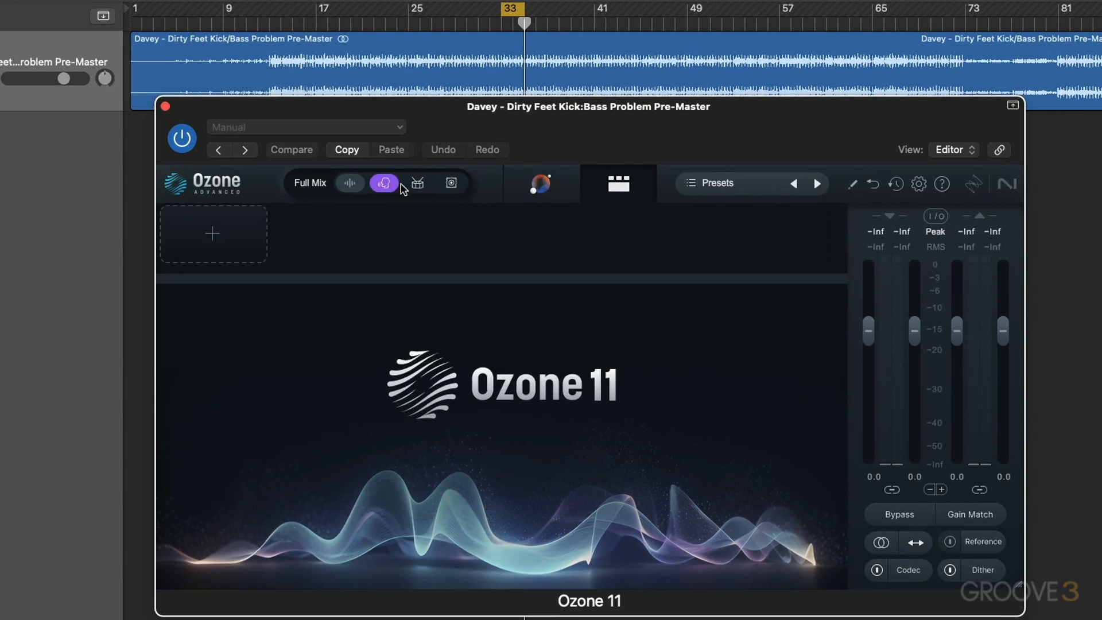
Step: Set Ozone's processing focus to Drums and add an Equalizer 1 module
left_click(418, 185)
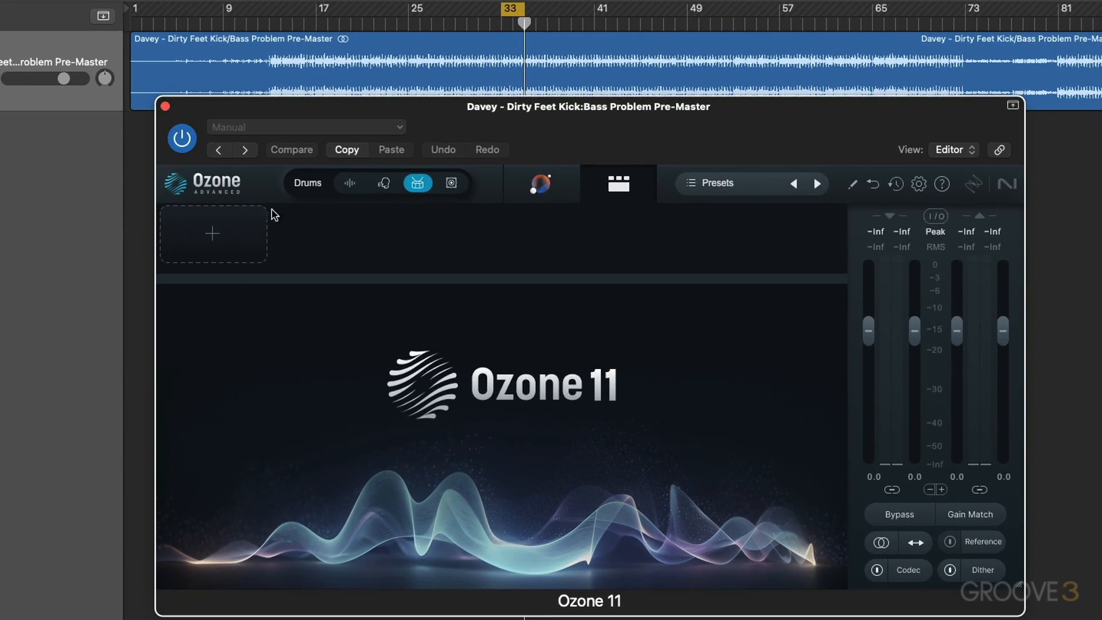
left_click(213, 234)
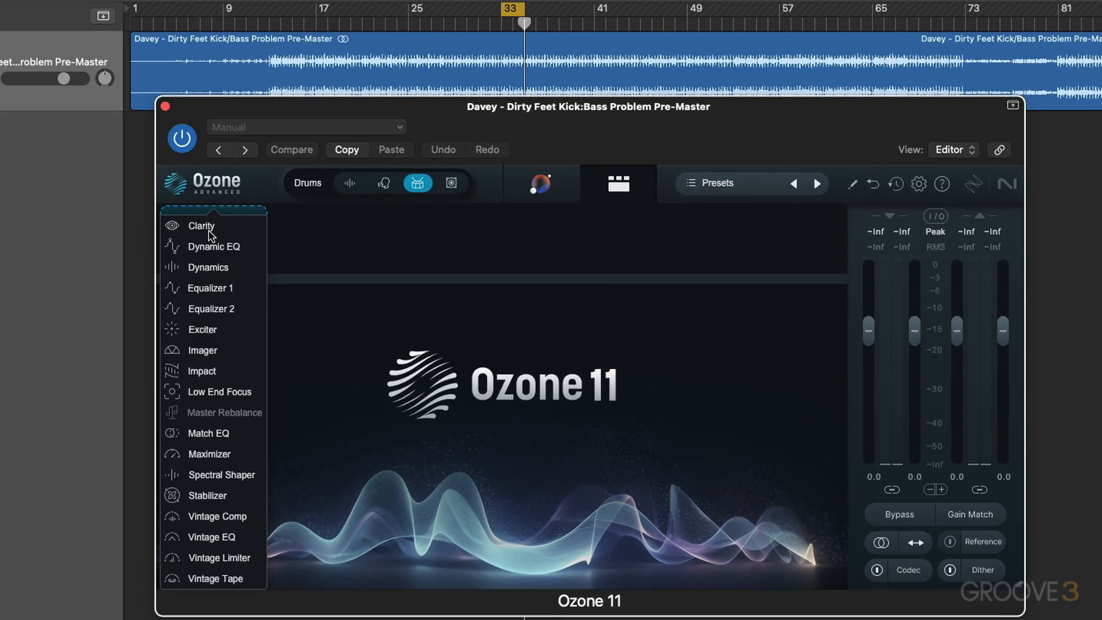
left_click(217, 289)
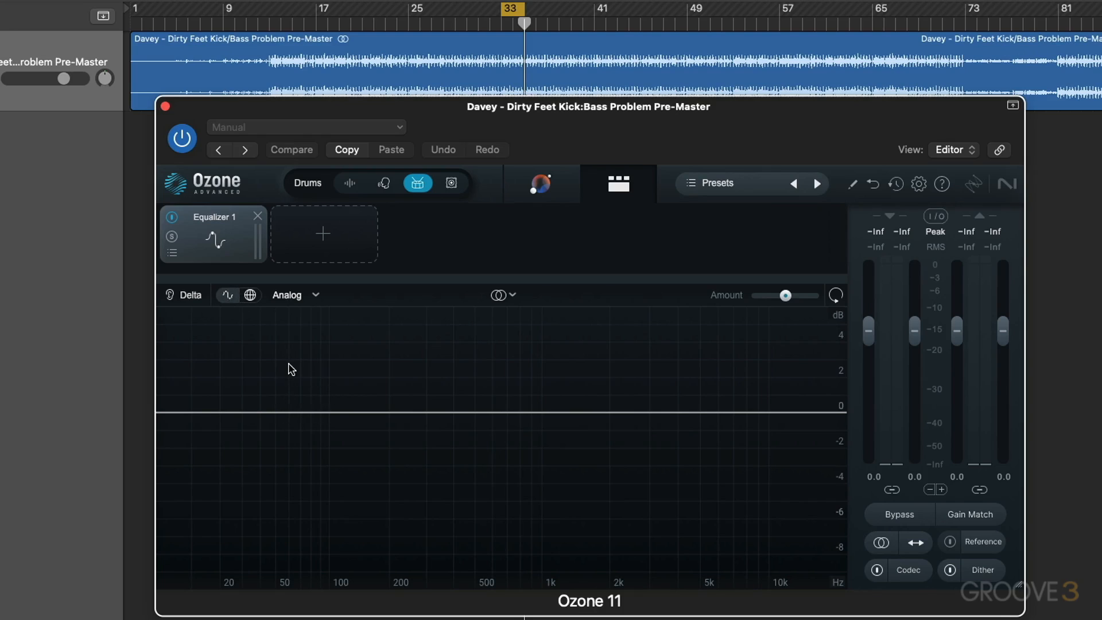
Step: Add an equalizer band at about 61 Hz and switch the Drums-focused Equalizer 1 to Transient/Sustain mode
left_click(290, 413)
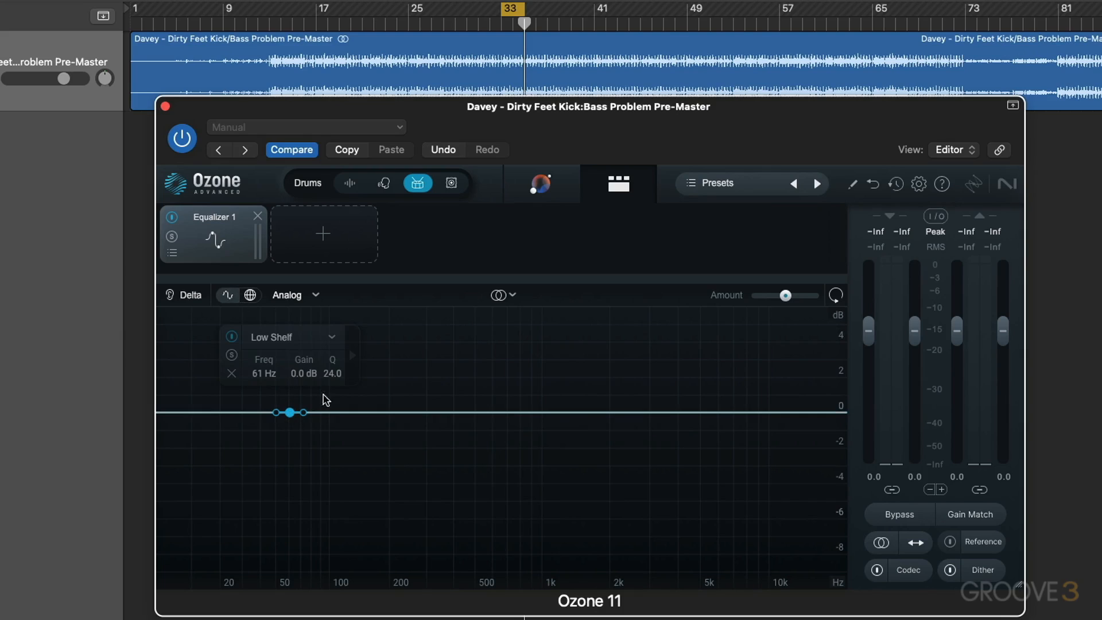
left_click(500, 296)
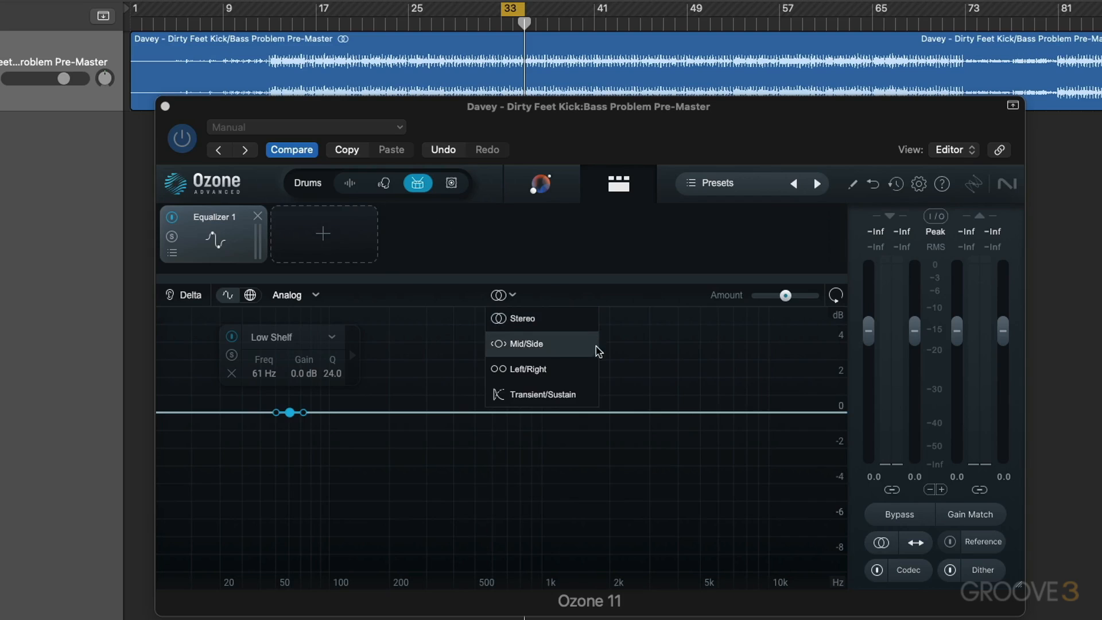
left_click(554, 395)
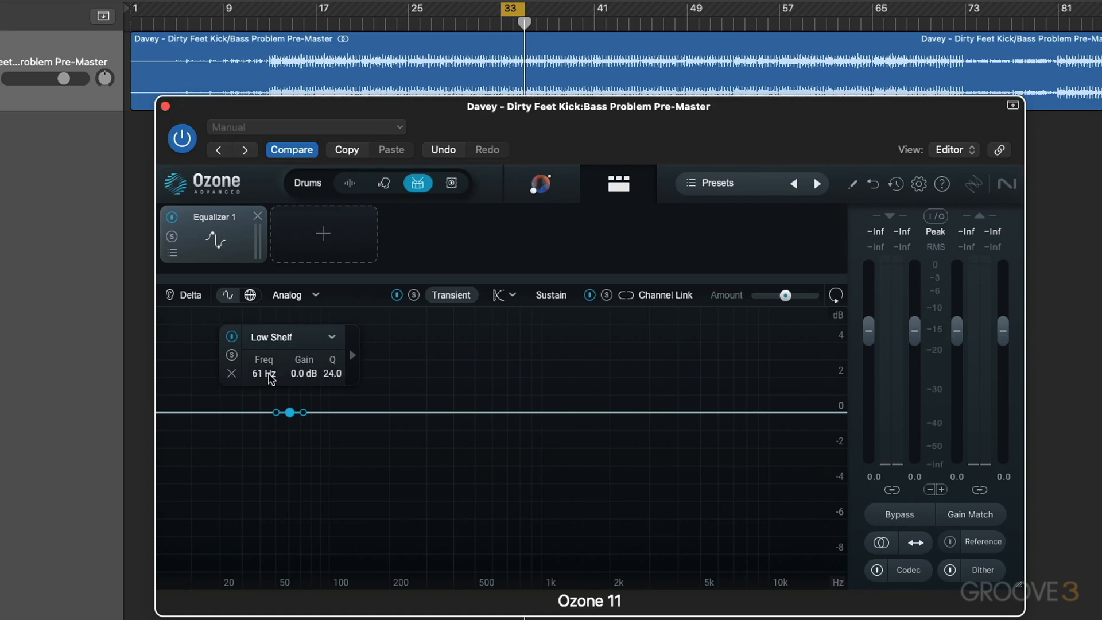
Step: Solo the low transient band during playback and shape it into a Proportional Q boost of 3.1 dB at 55 Hz with Q 5.4
left_click(289, 413, "alt")
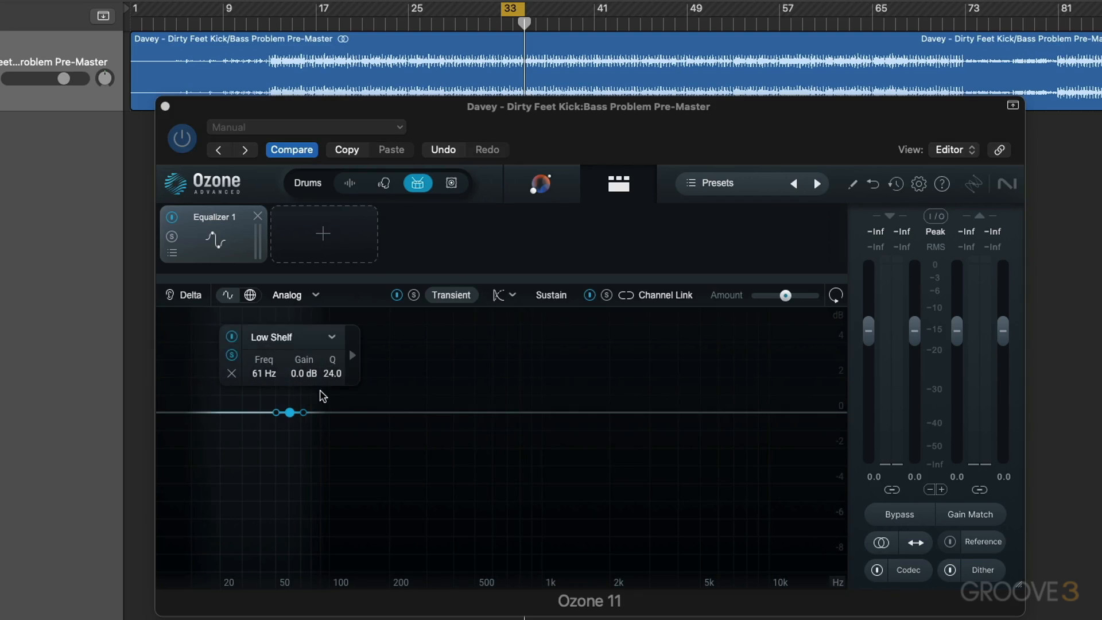
key("space")
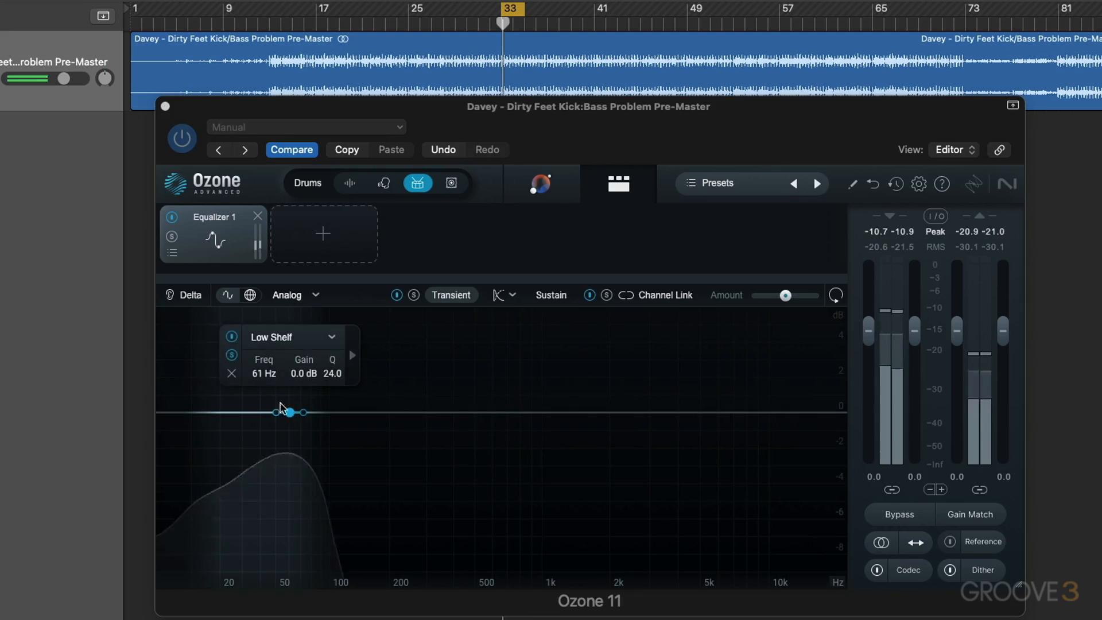
left_click_drag(293, 416, 295, 363)
left_click(335, 328)
mouse_move(270, 347)
left_click(402, 348)
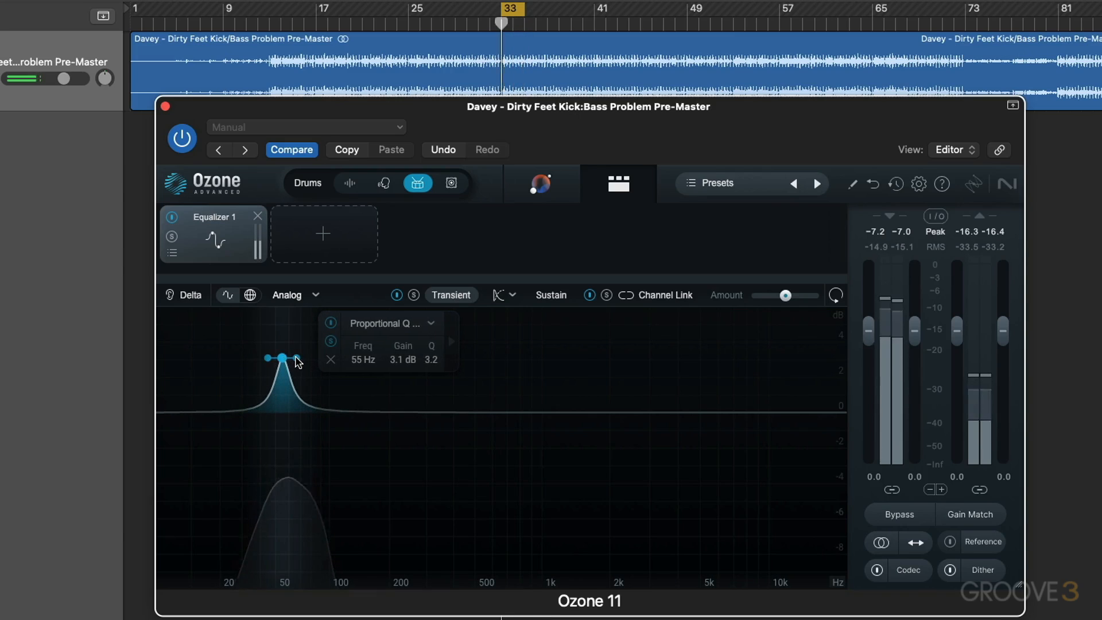
left_click_drag(297, 361, 293, 361)
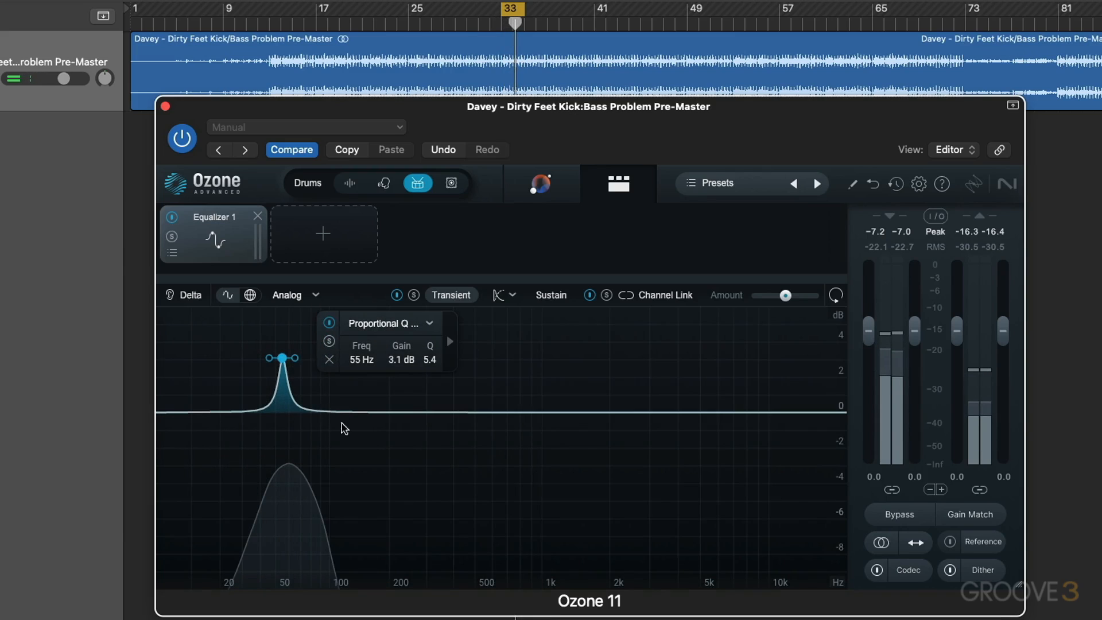
Step: Add a Bell cut of -2.5 dB at 79 Hz with Q 5.1 to the transient channel and compare with Ozone bypassed
left_click(378, 418)
left_click_drag(378, 417, 313, 462)
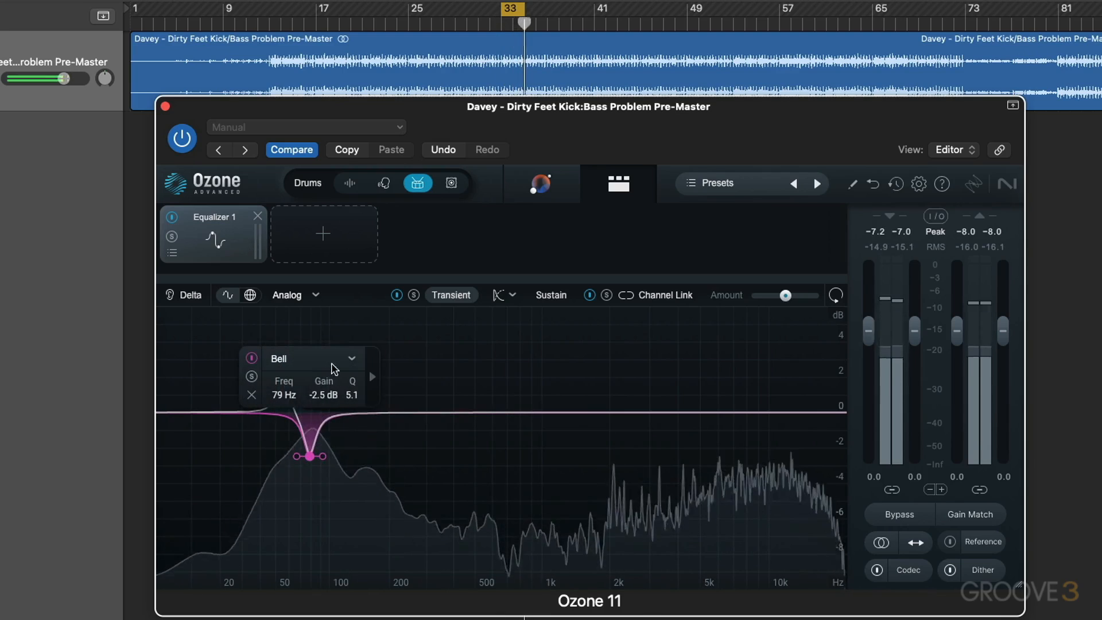
left_click(900, 515)
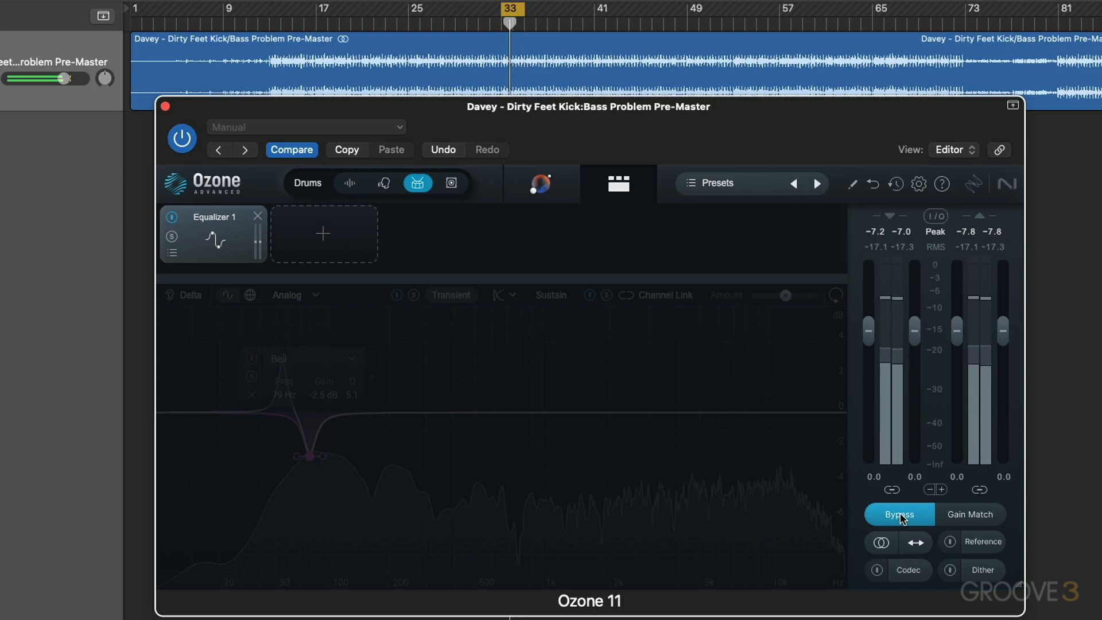
left_click(903, 518)
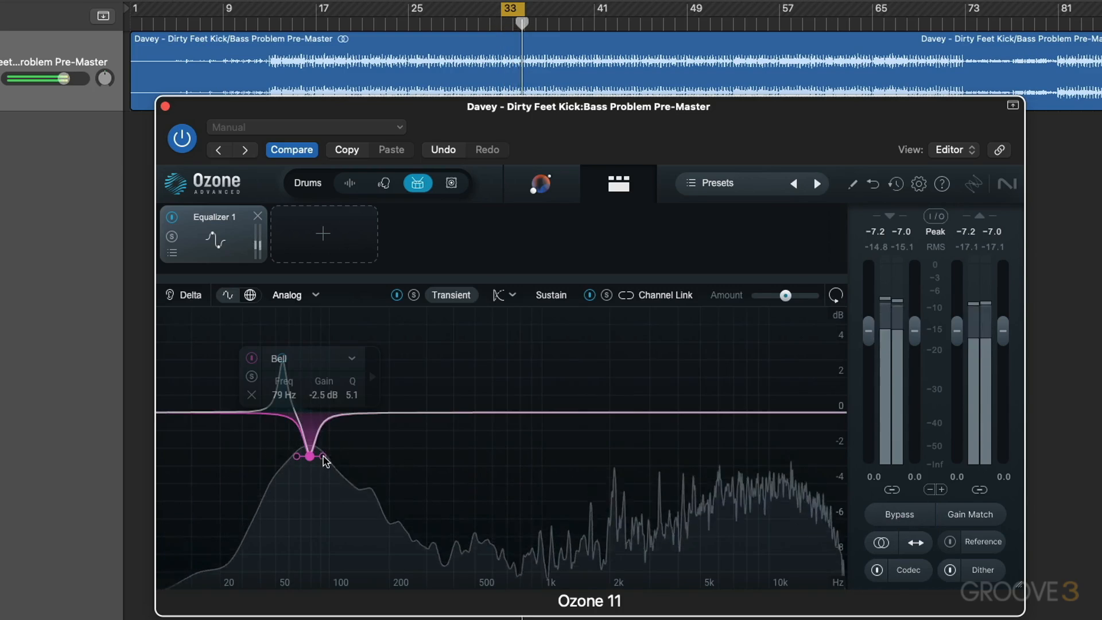
Step: Raise the low boost to 3.9 dB, deepen the Bell cut to -3.0 dB at 80 Hz, and compare with Ozone bypassed
double_click(283, 349)
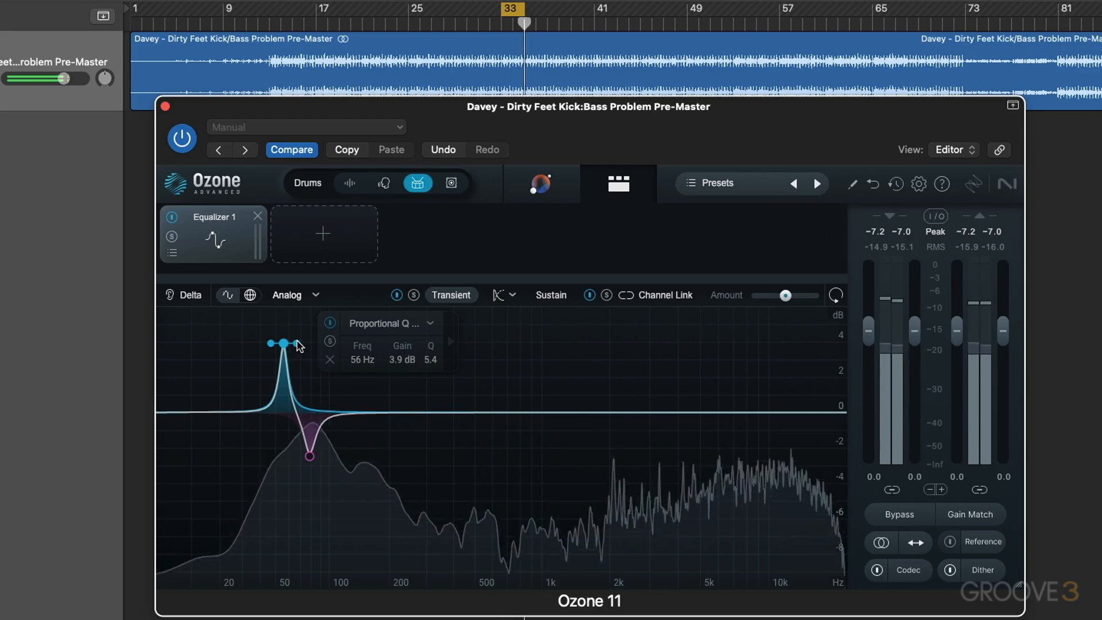
left_click_drag(297, 343, 299, 346)
left_click_drag(314, 444, 312, 471)
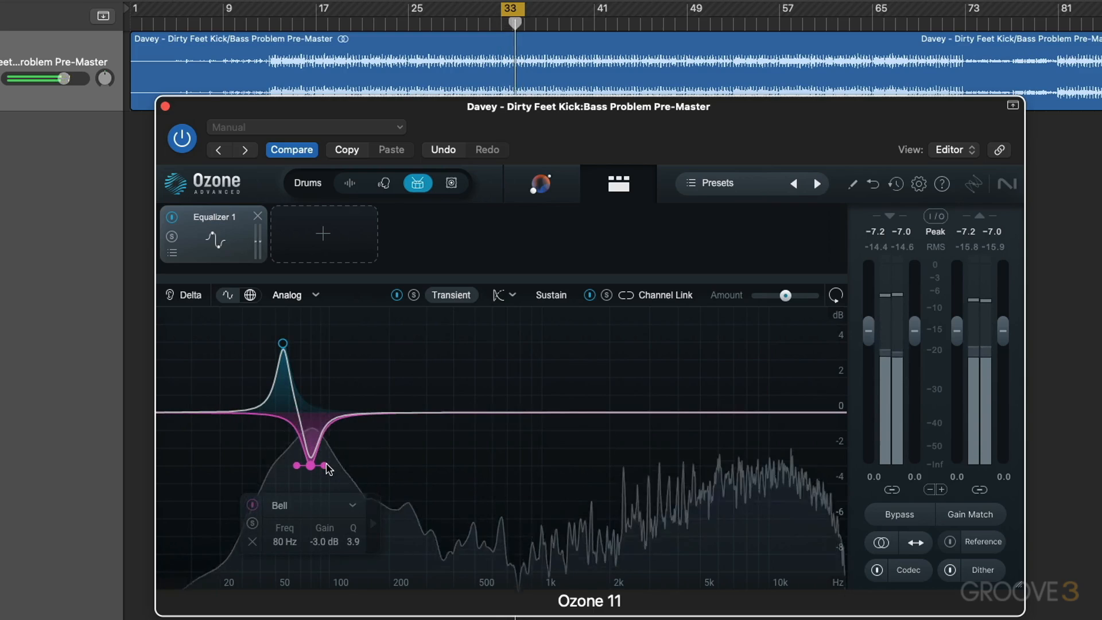
left_click(903, 519)
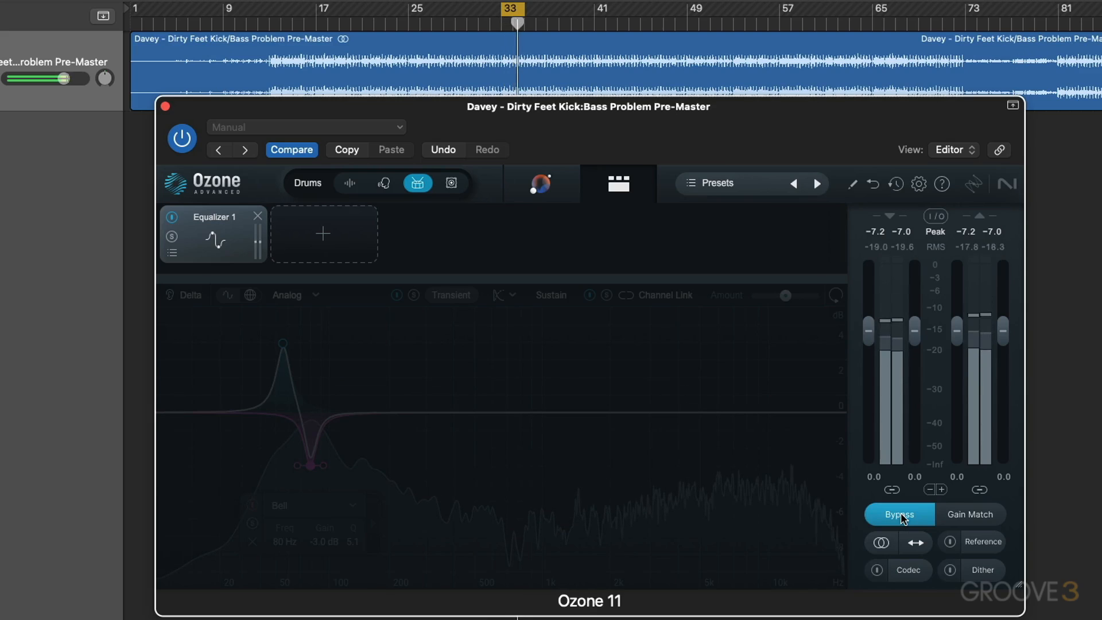
left_click(901, 517)
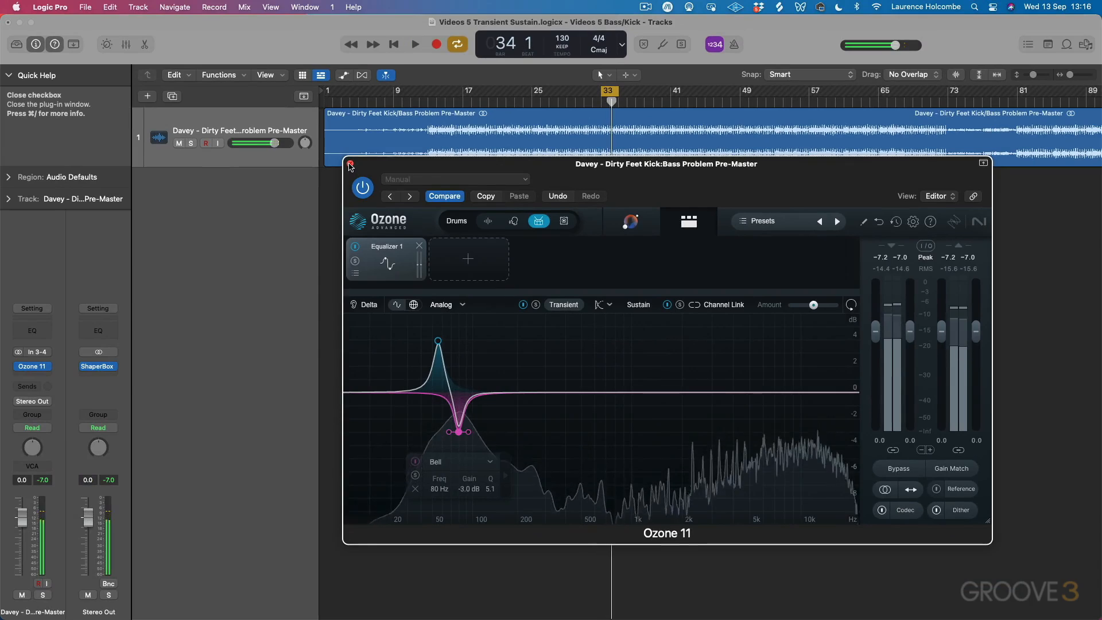
Step: Close the plug-in window and loop playback over four bars from bar 13
left_click(303, 149)
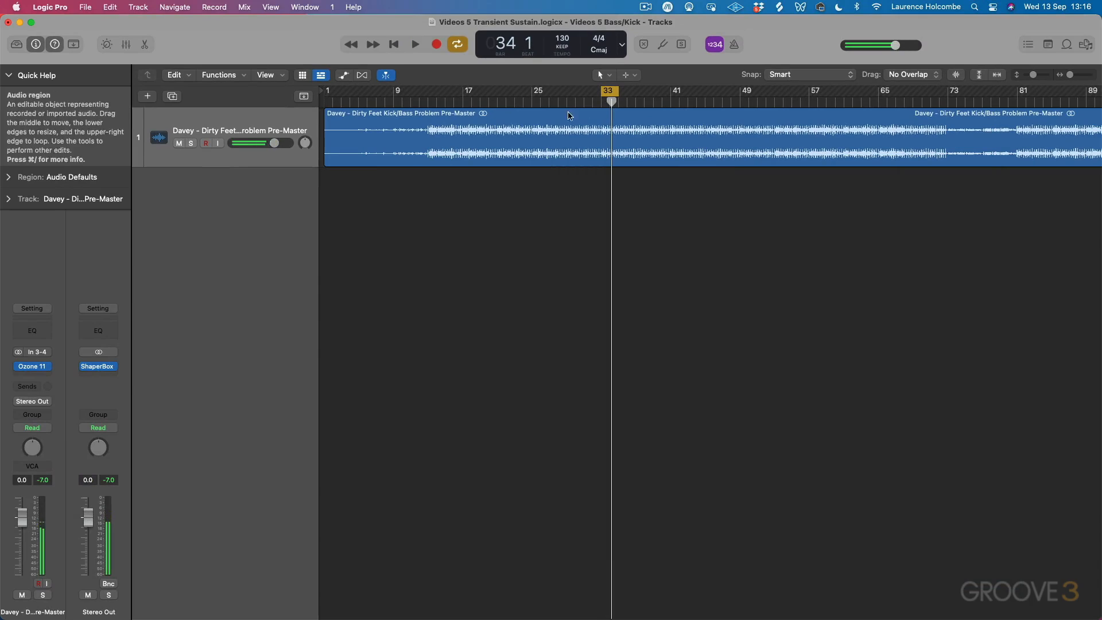
left_click_drag(673, 92, 731, 92)
left_click_drag(427, 91, 463, 93)
key("space")
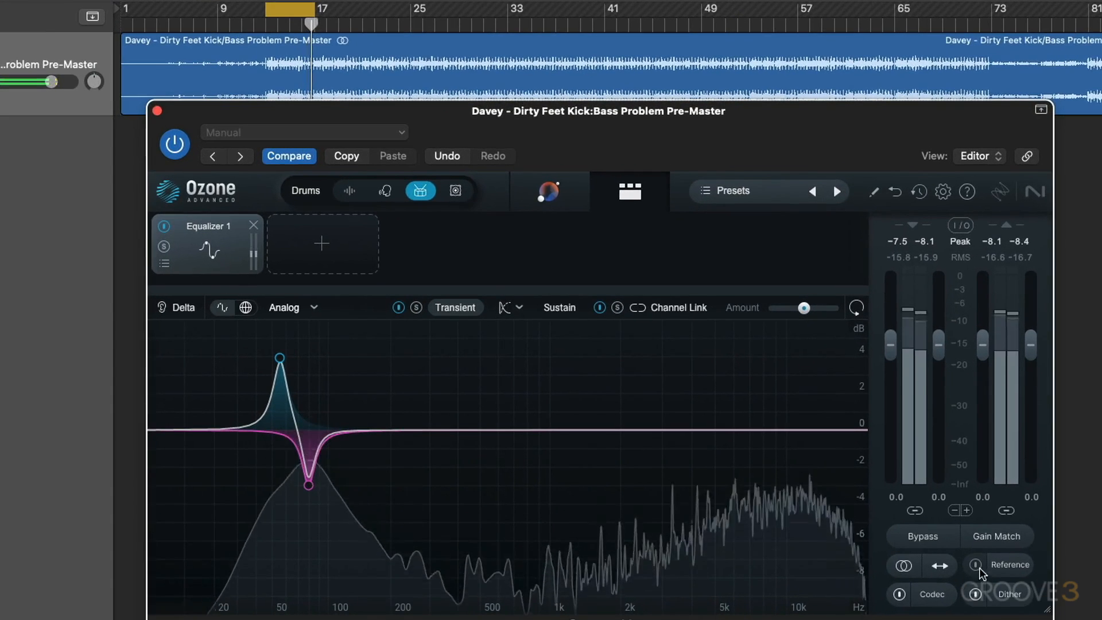
Step: Compare the new section with Ozone bypassed and deepen the 80 Hz Bell cut to -4.0 dB
left_click(923, 538)
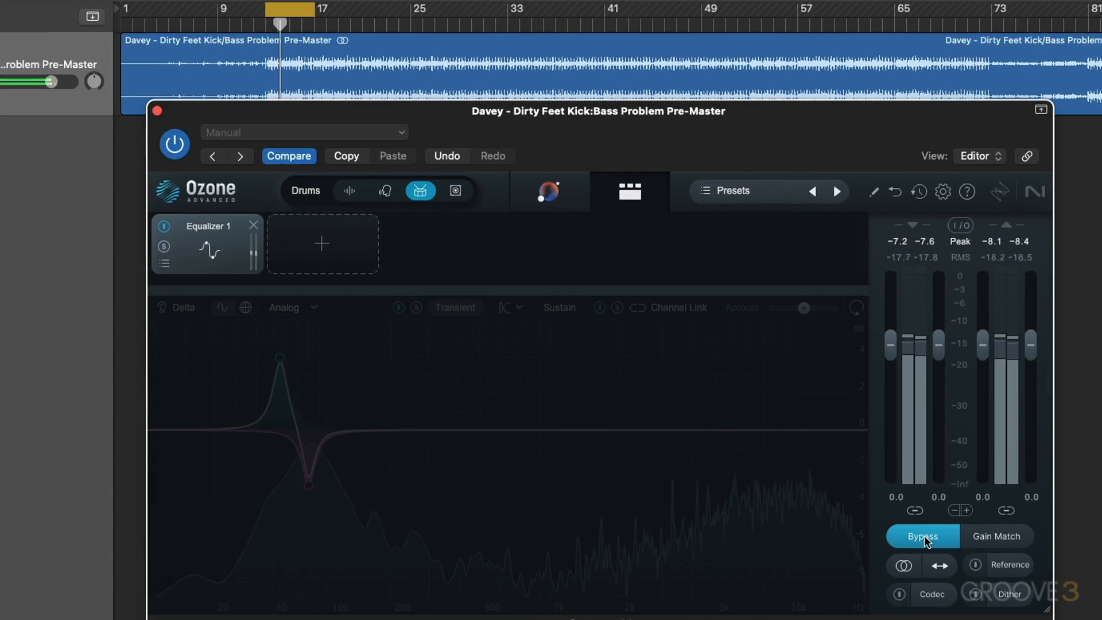
left_click(923, 538)
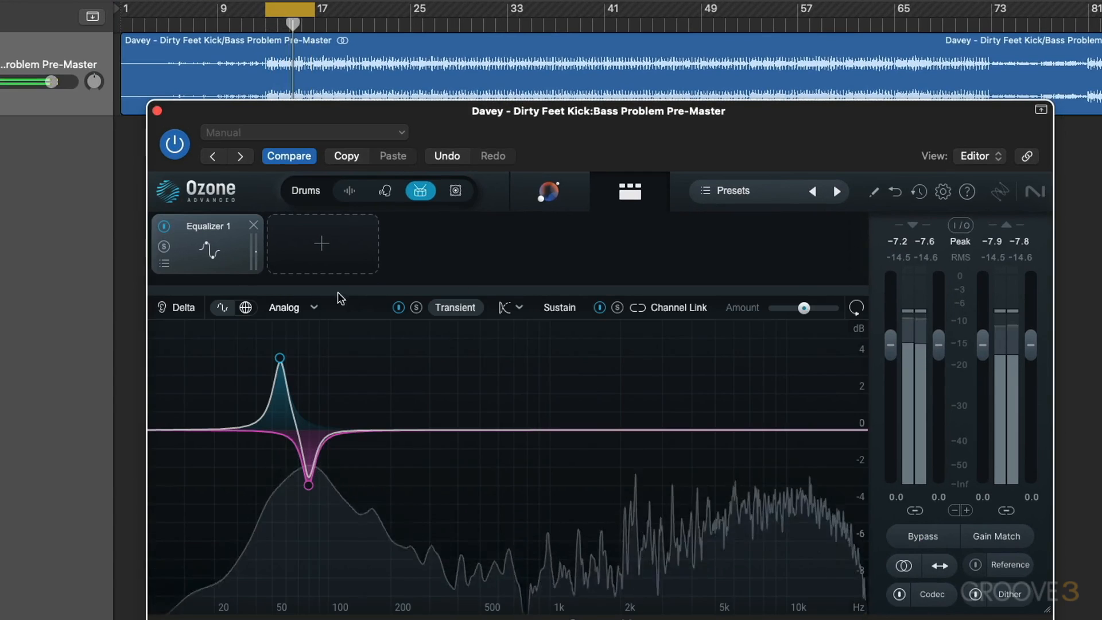
left_click_drag(310, 490, 310, 506)
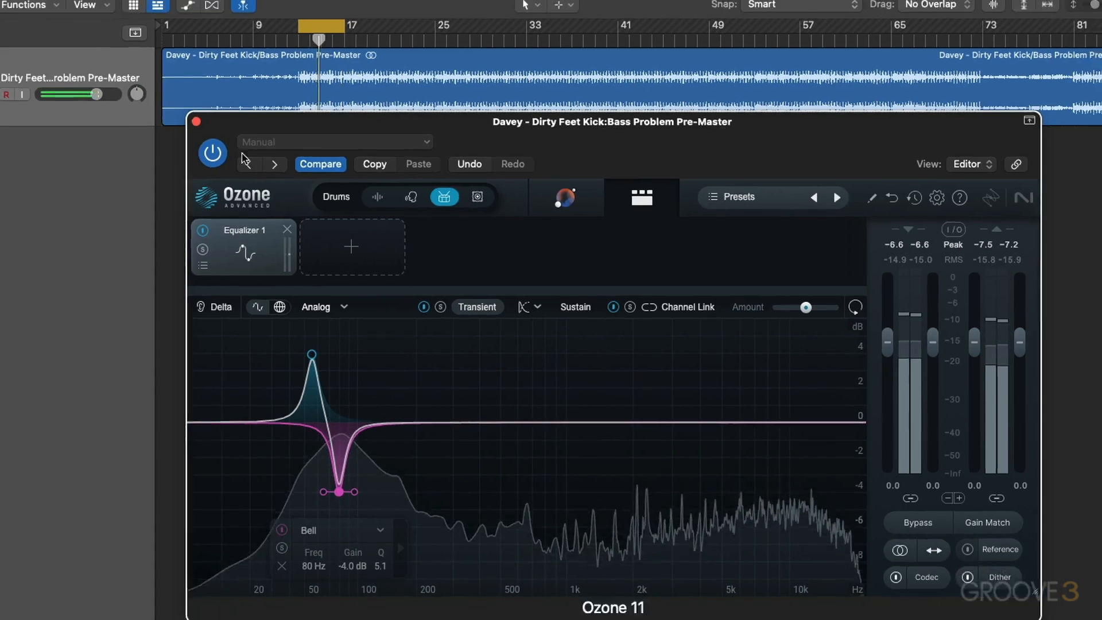
Step: Insert a second stereo Ozone 11 below the first, with Bass processing focus and an Equalizer 1 module
key("space")
left_click(157, 111)
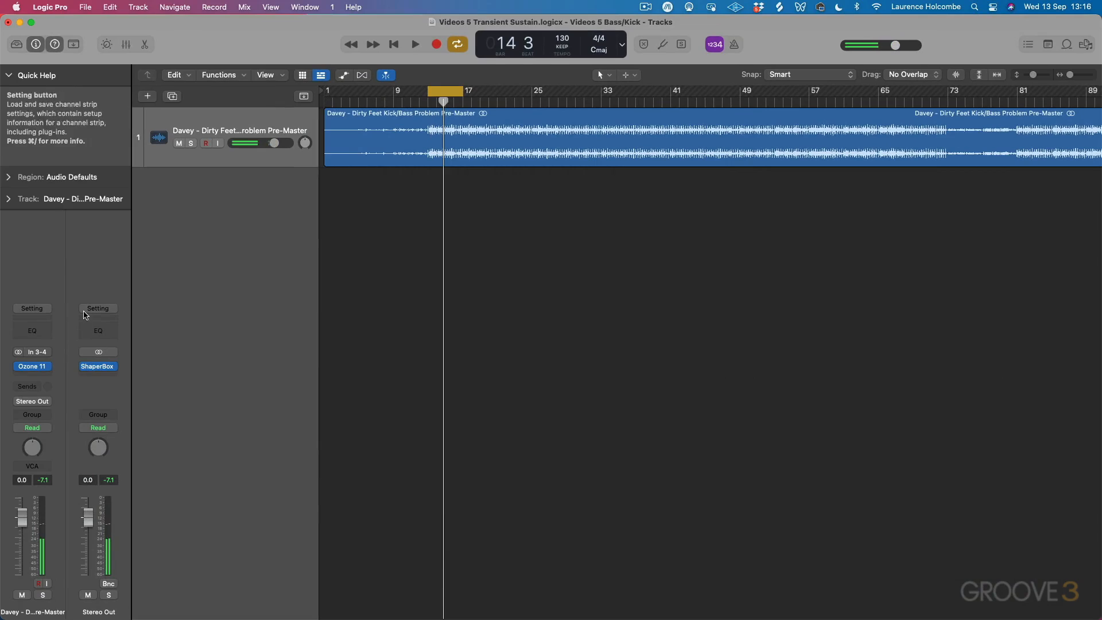
left_click(32, 377)
mouse_move(40, 408)
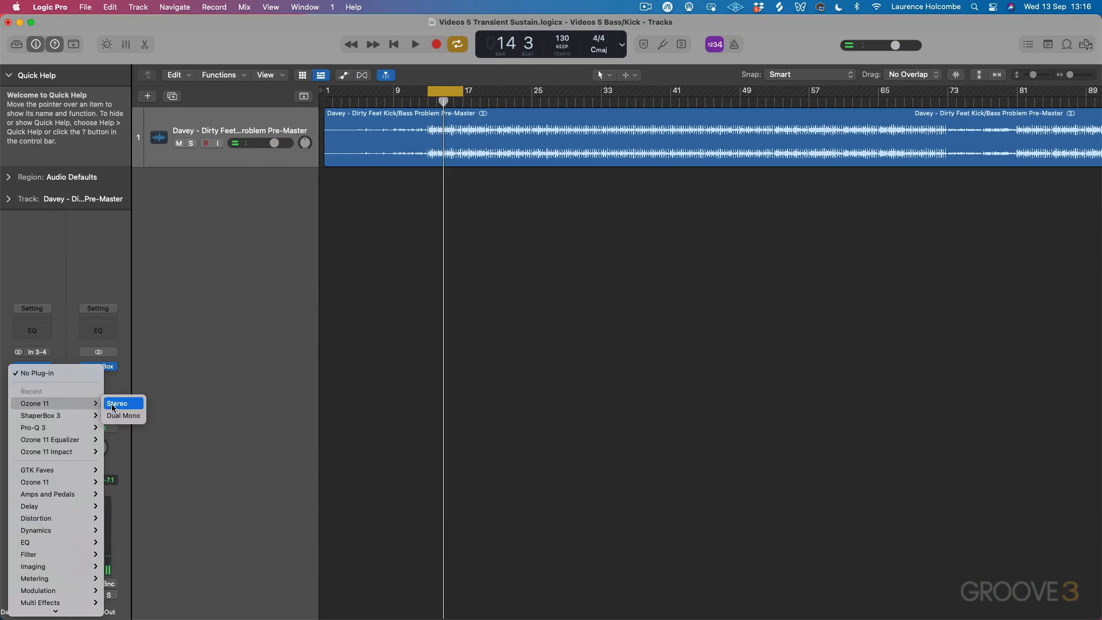
left_click(118, 403)
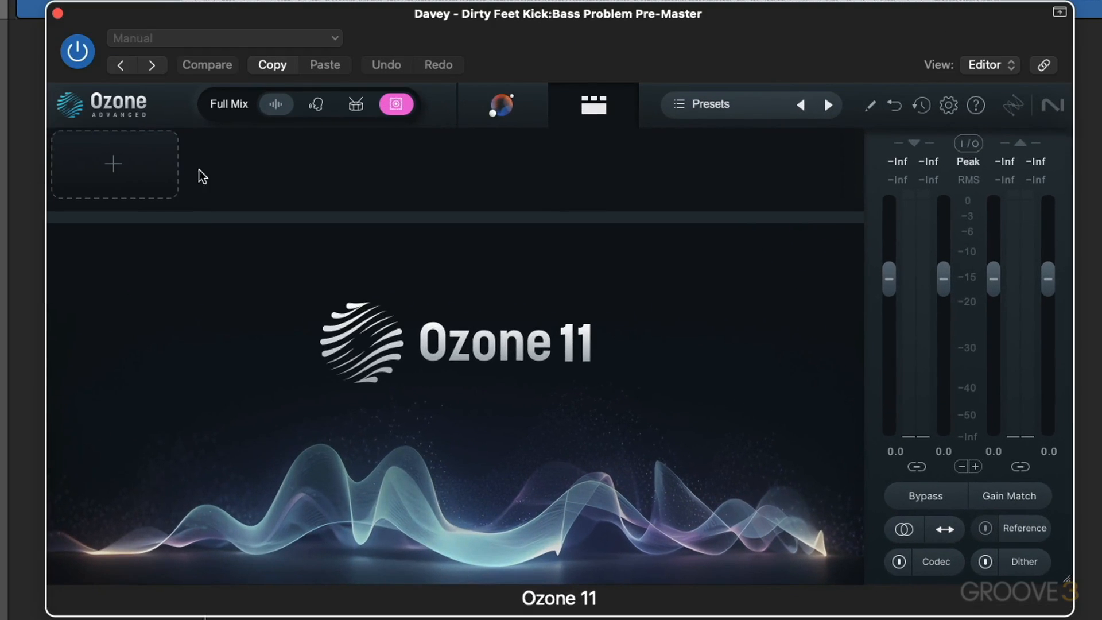
left_click(118, 166)
left_click(116, 231)
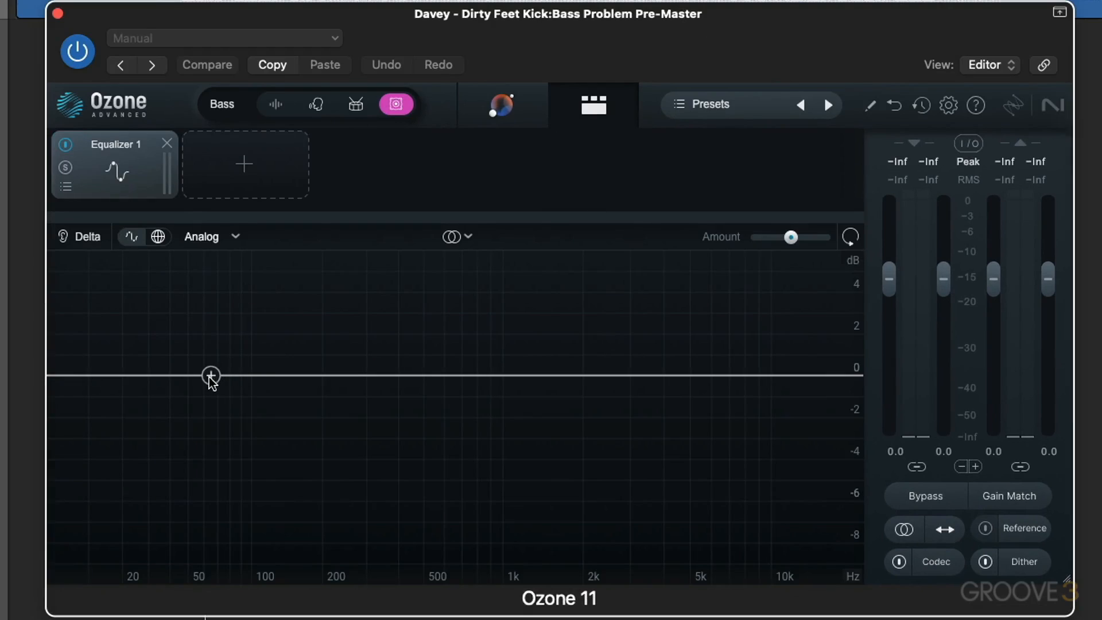
Step: Add a Proportional Q cut of -2.8 dB at 80 Hz with Q 1.9 to the Bass-focused equalizer
left_click(210, 376)
left_click_drag(210, 383, 232, 383)
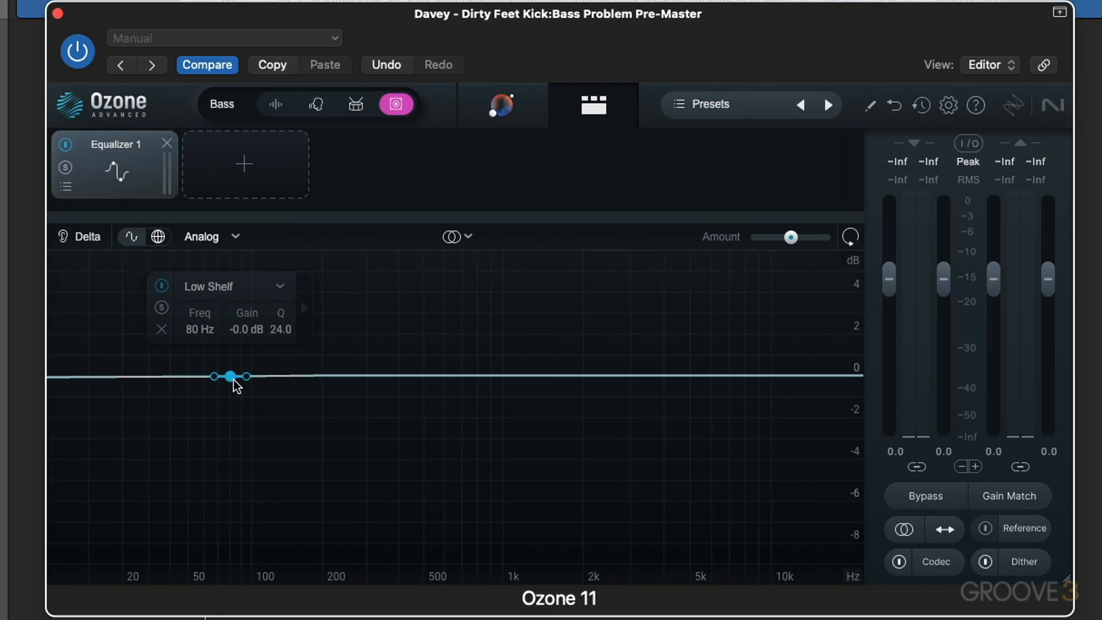
left_click(459, 239)
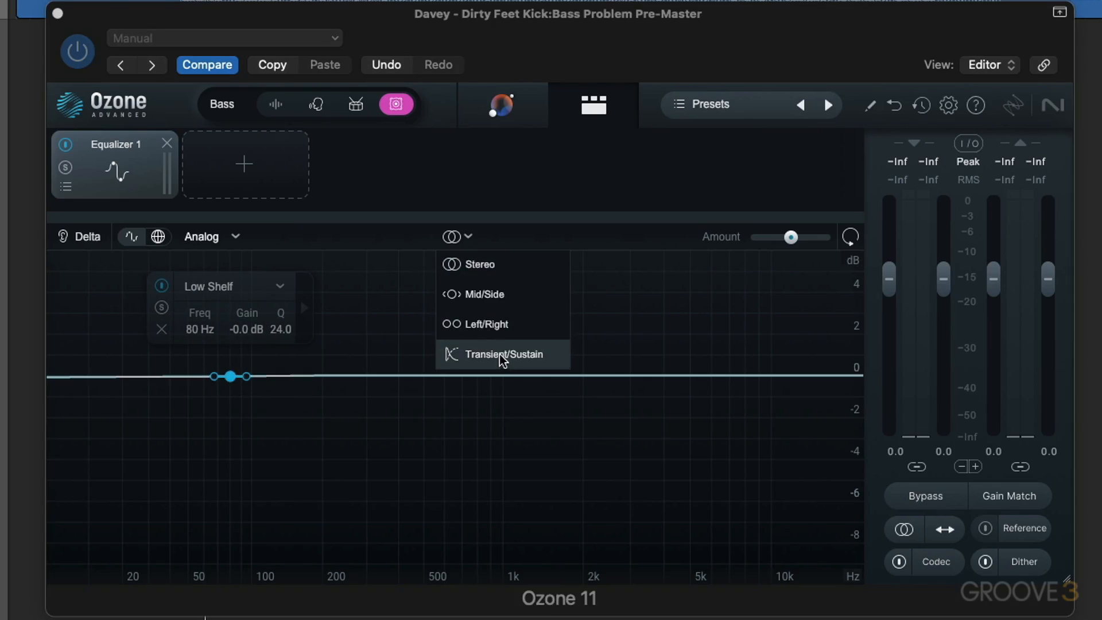
left_click(379, 212)
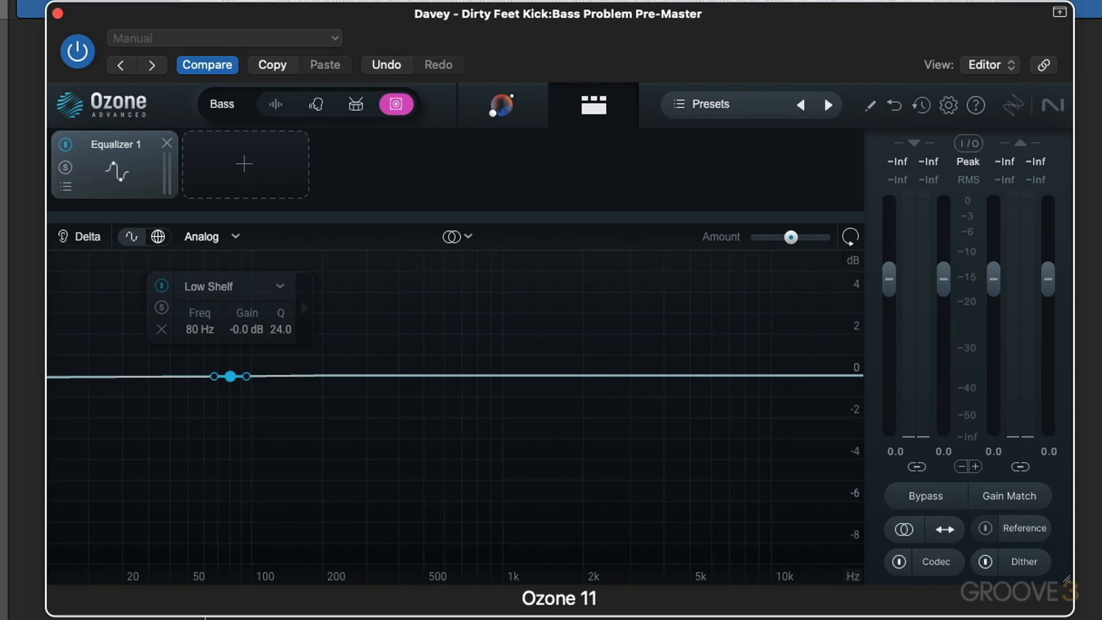
left_click_drag(231, 376, 229, 434)
left_click(218, 291)
mouse_move(216, 312)
left_click(364, 313)
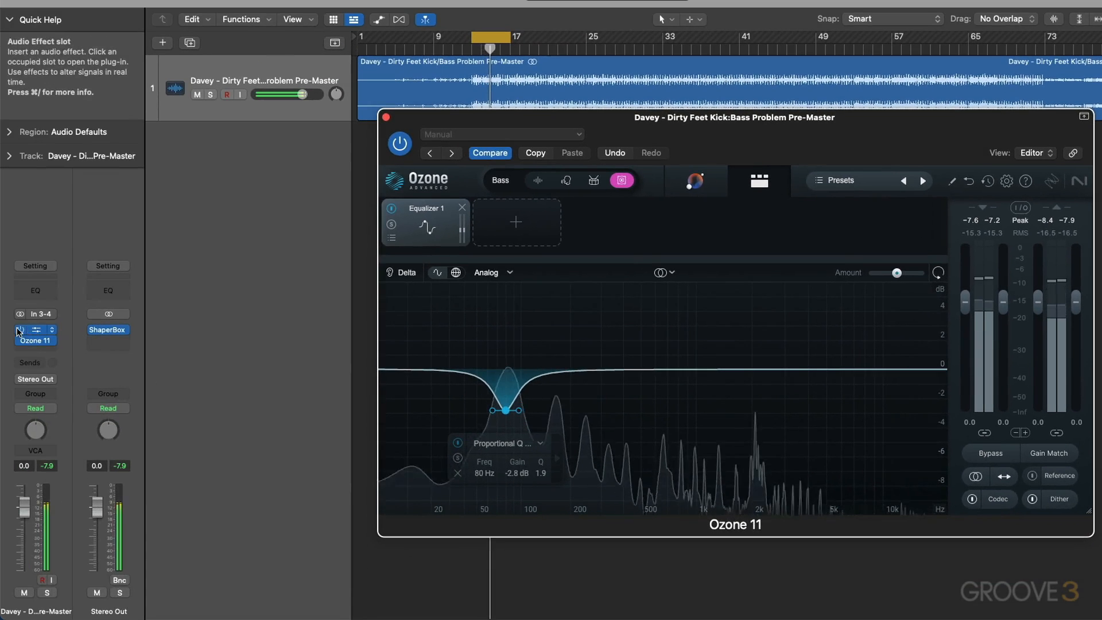
mouse_move(21, 334)
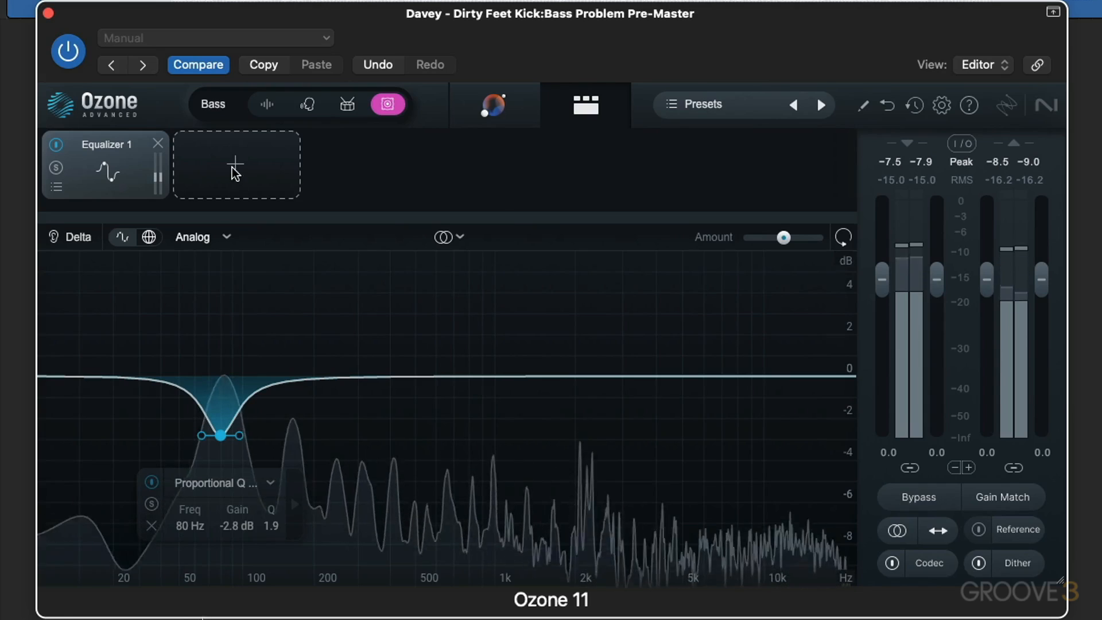
Step: Add an Exciter module after the bass equalizer and set it to Transient/Sustain mode
left_click(237, 167)
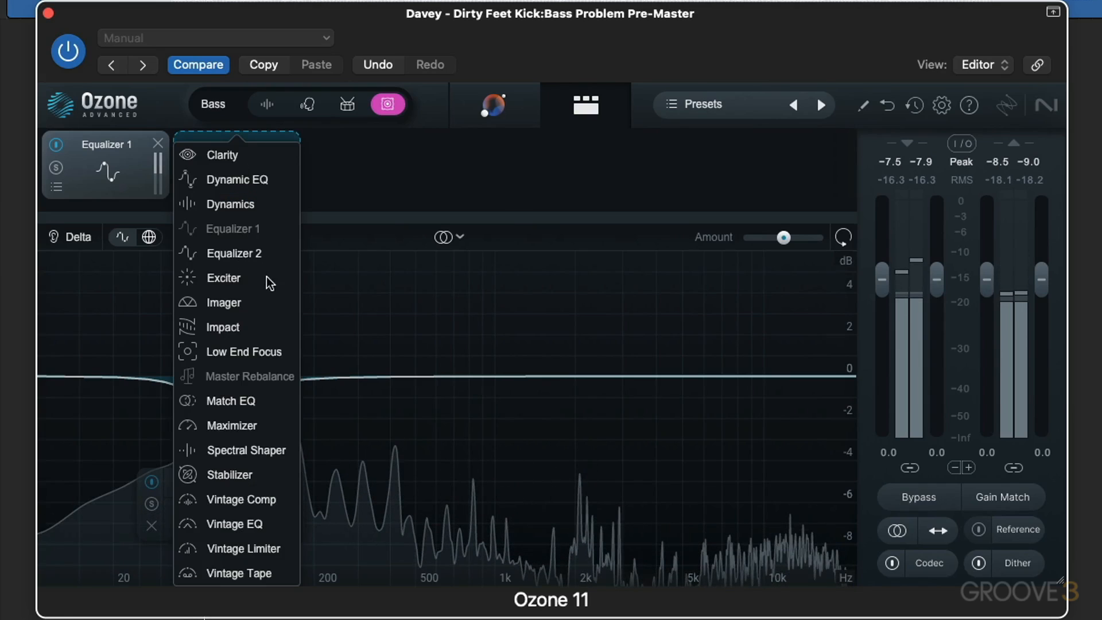
left_click(230, 280)
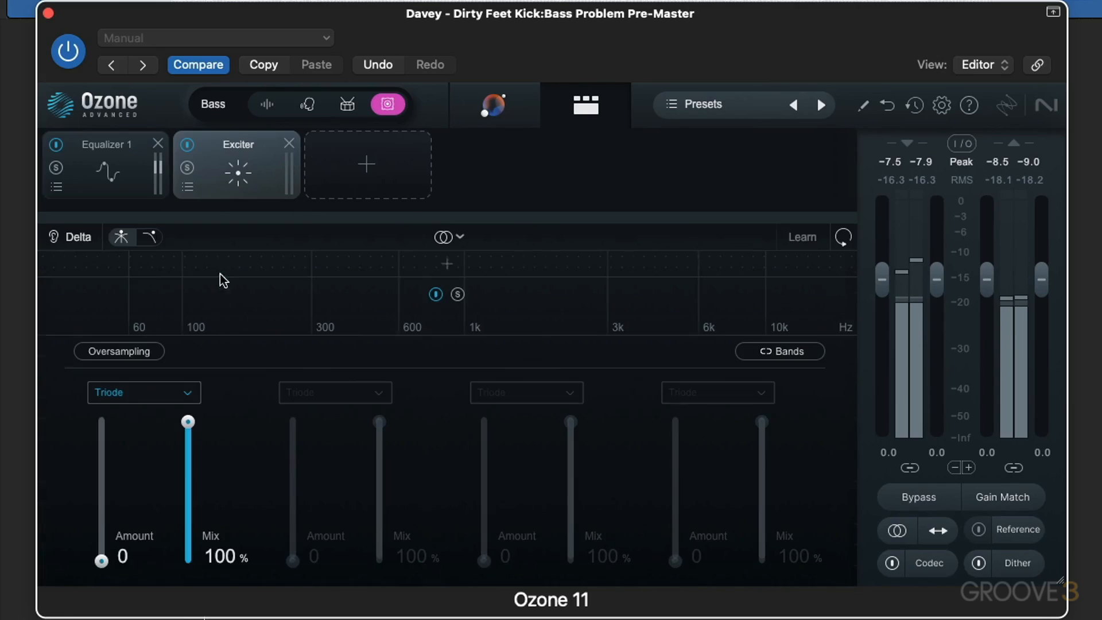
left_click(450, 238)
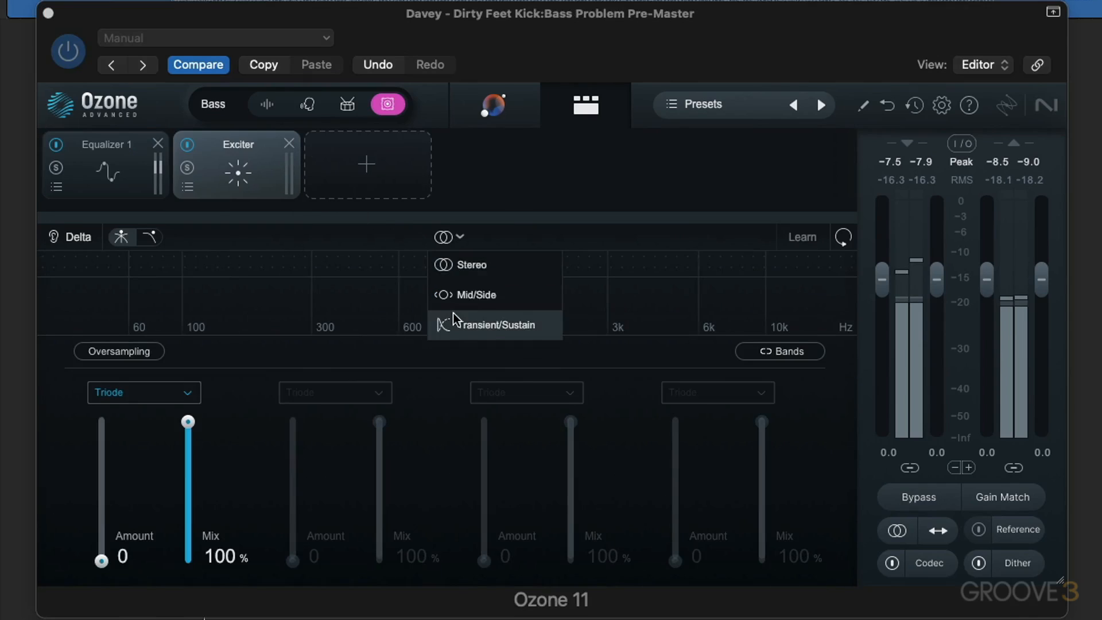
left_click(488, 322)
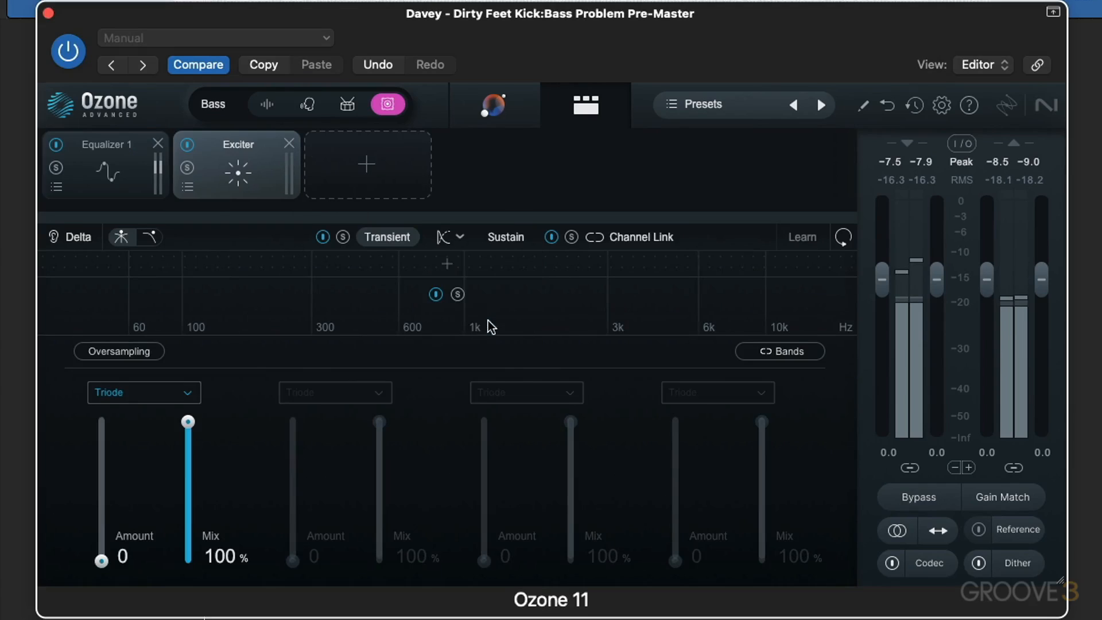
Step: Split the Exciter just below 300 Hz, set the soloed upper band to Tape and raise its Amount to 9.1
left_click(300, 264)
left_click(307, 405)
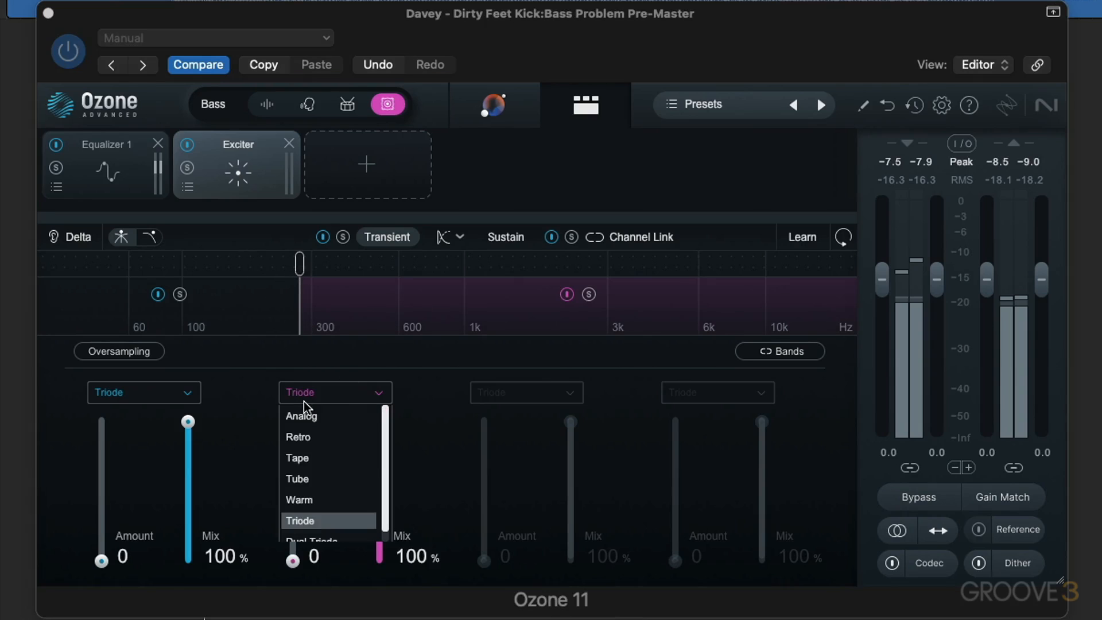
left_click(300, 457)
left_click_drag(300, 267, 292, 270)
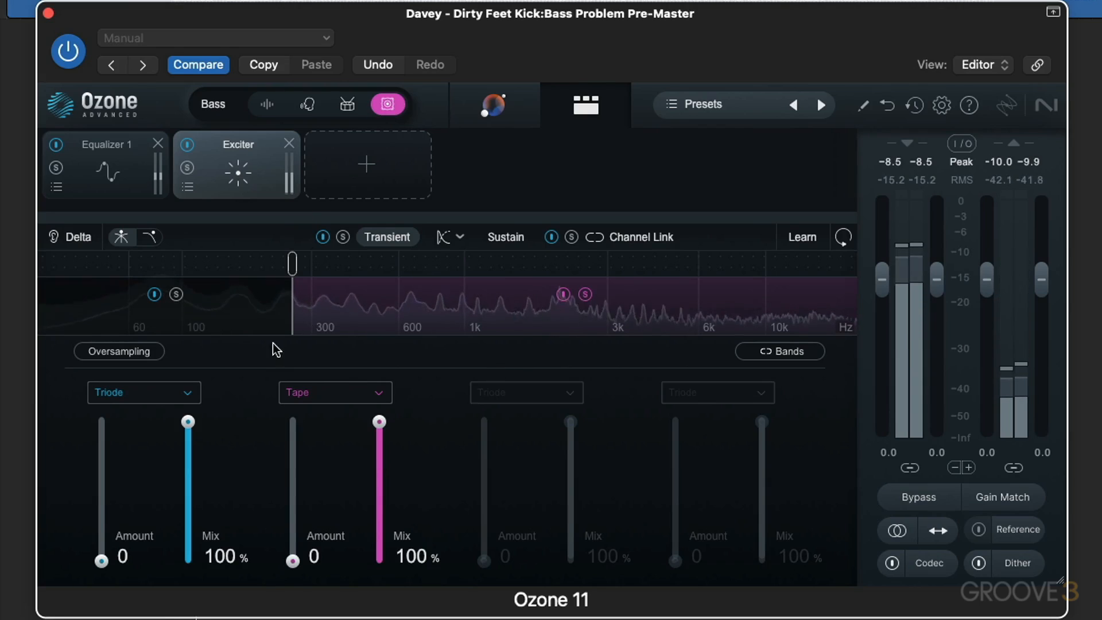
left_click_drag(290, 527, 293, 476)
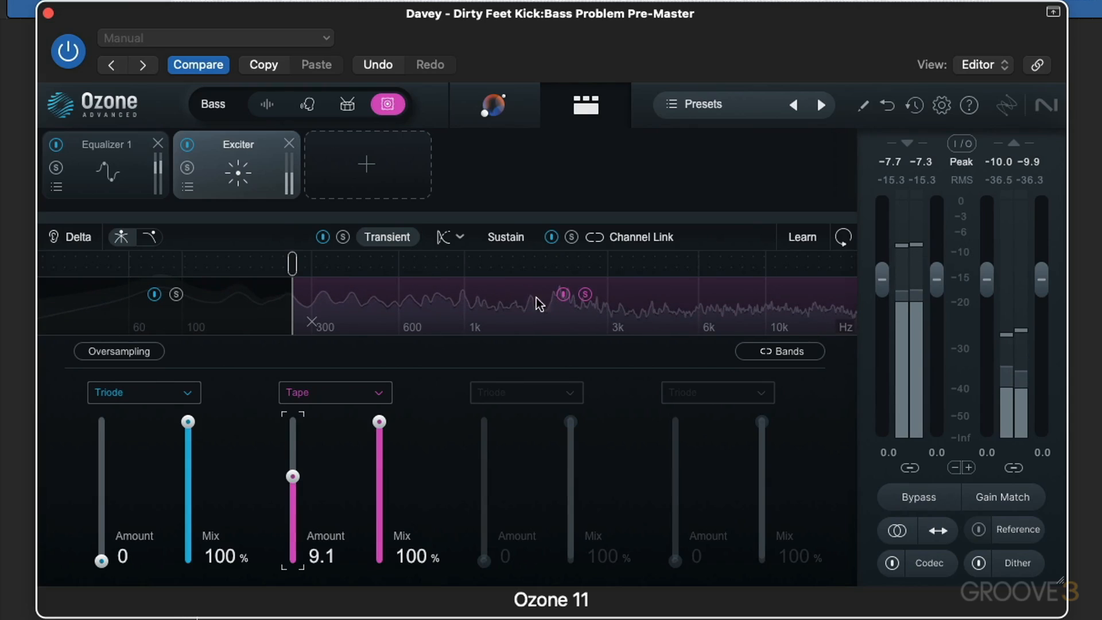
Step: Move the Exciter's crossover slightly closer to 300 Hz and unsolo its upper band
left_click_drag(294, 265, 303, 266)
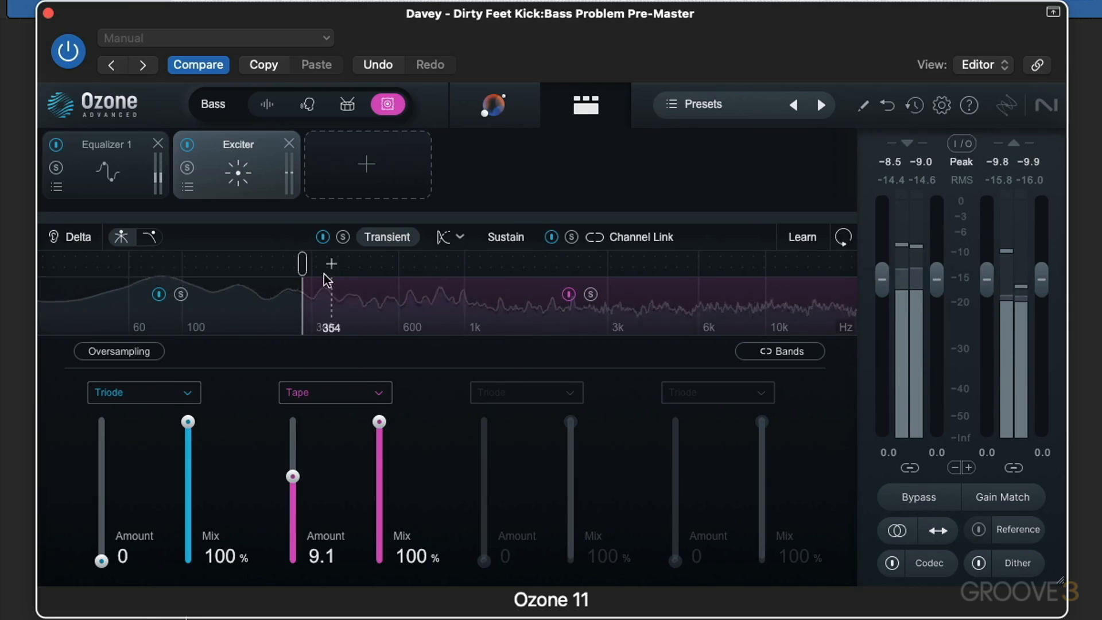
left_click_drag(303, 266, 307, 268)
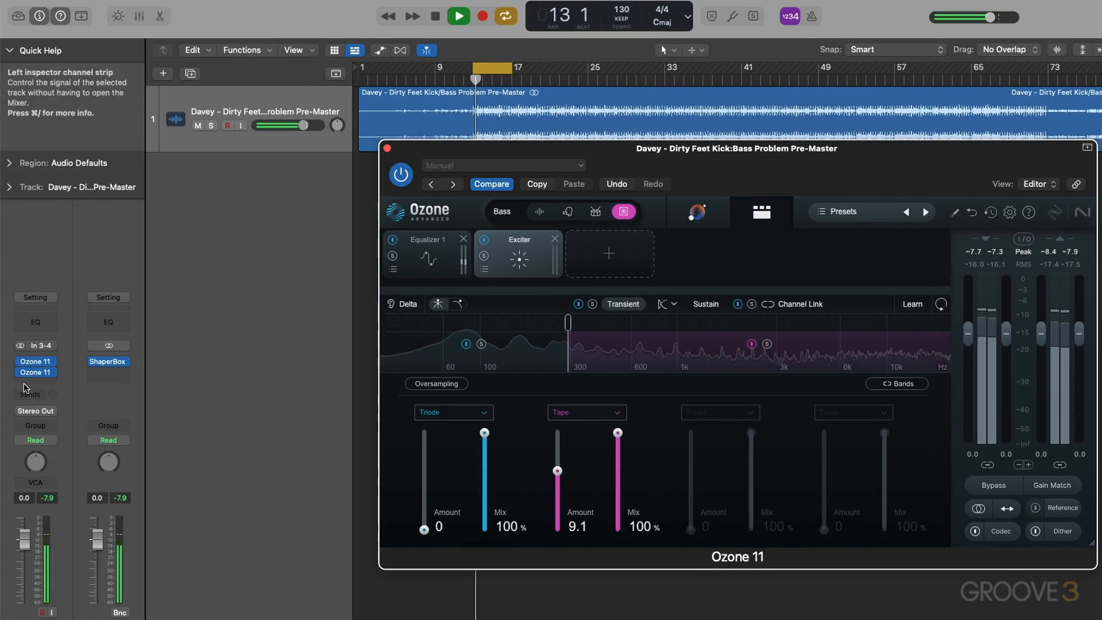
Step: Compare the levels with both Ozone 11 instances off and on, and lower the Bass instance's output gain to -2.1 dB
left_click(22, 373)
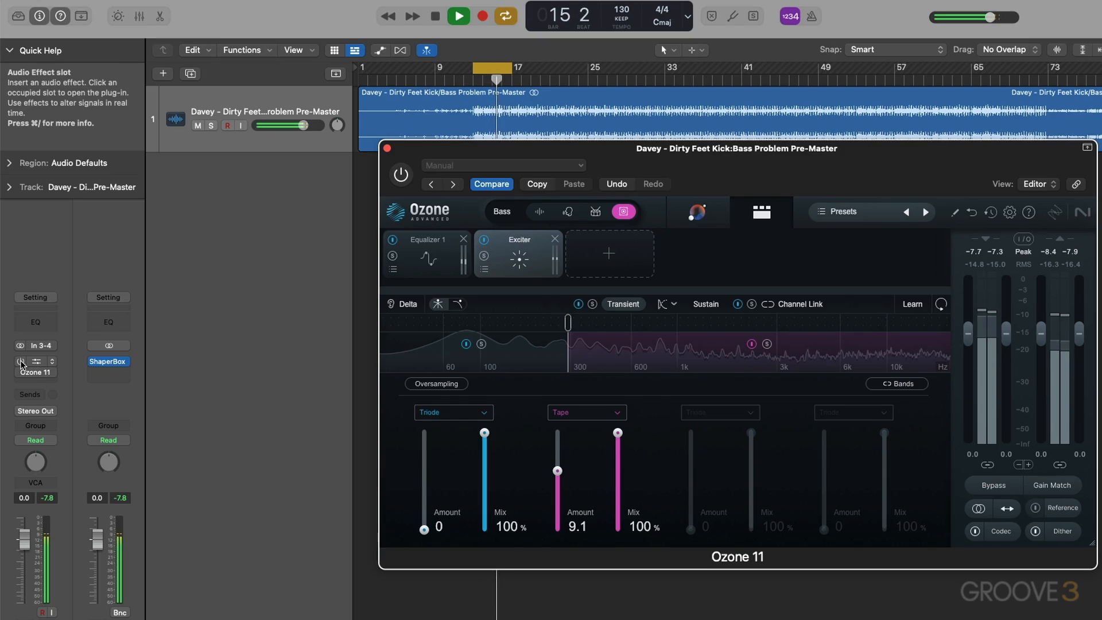
left_click(21, 373)
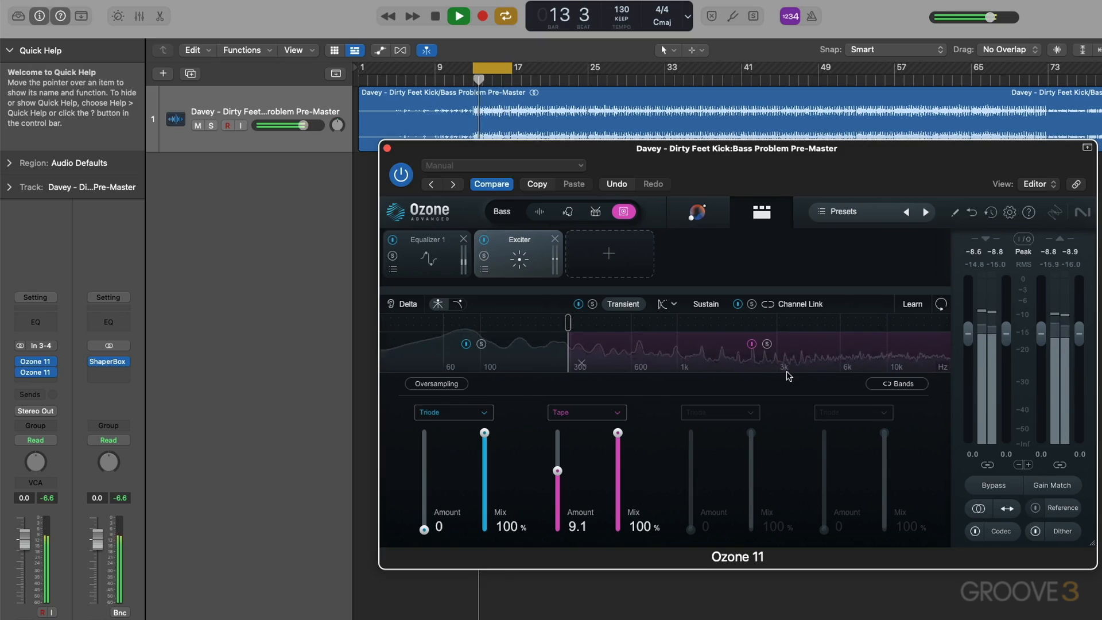
key("space")
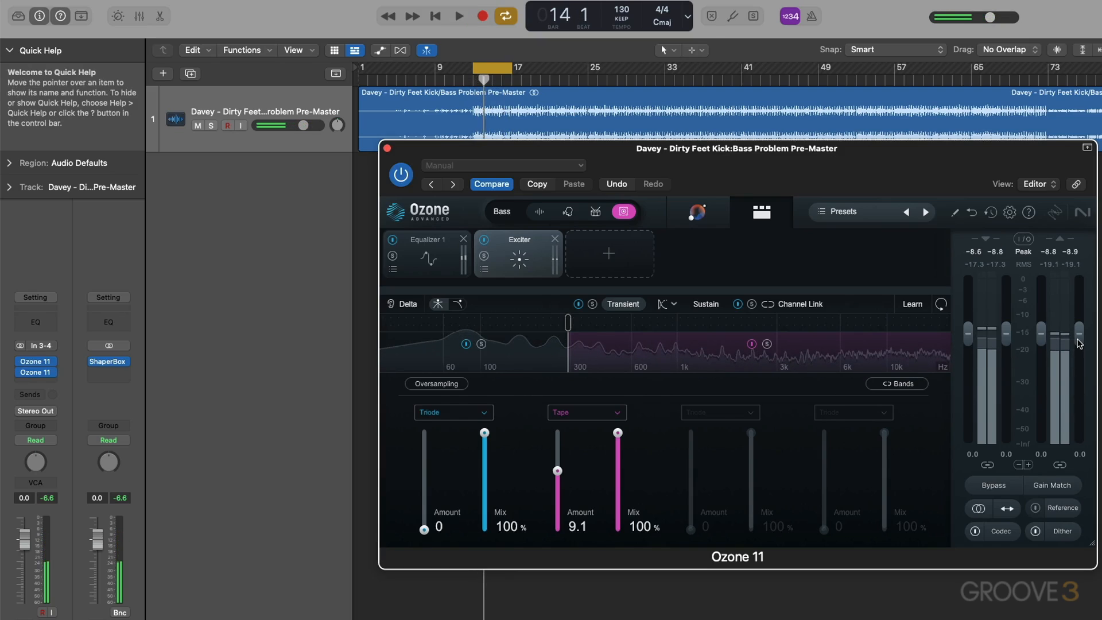
left_click_drag(1080, 348, 1081, 351)
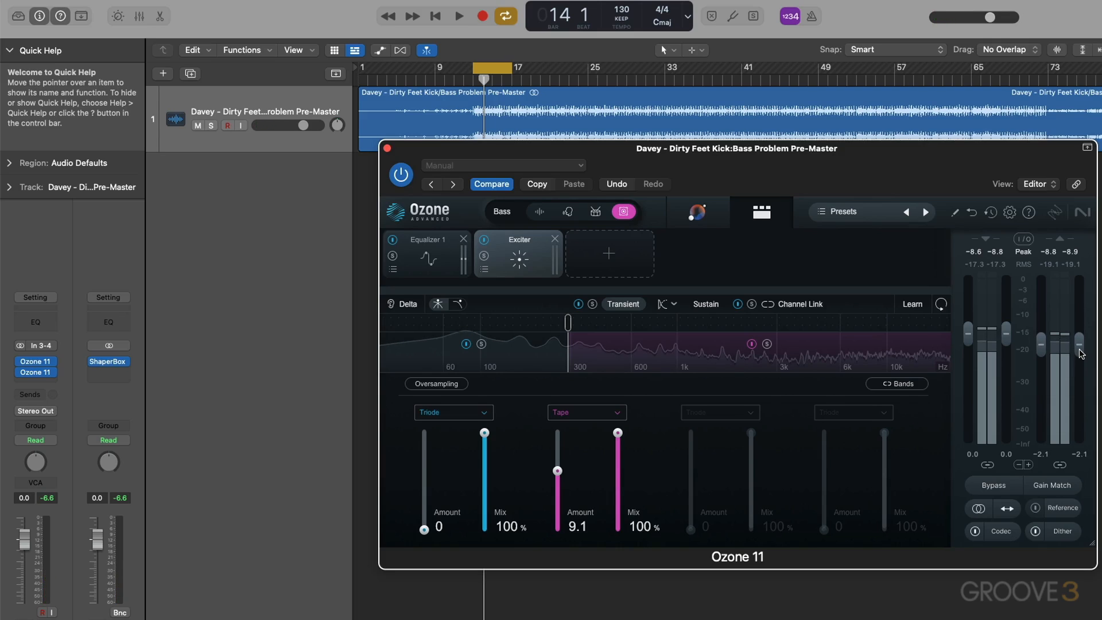
key("space")
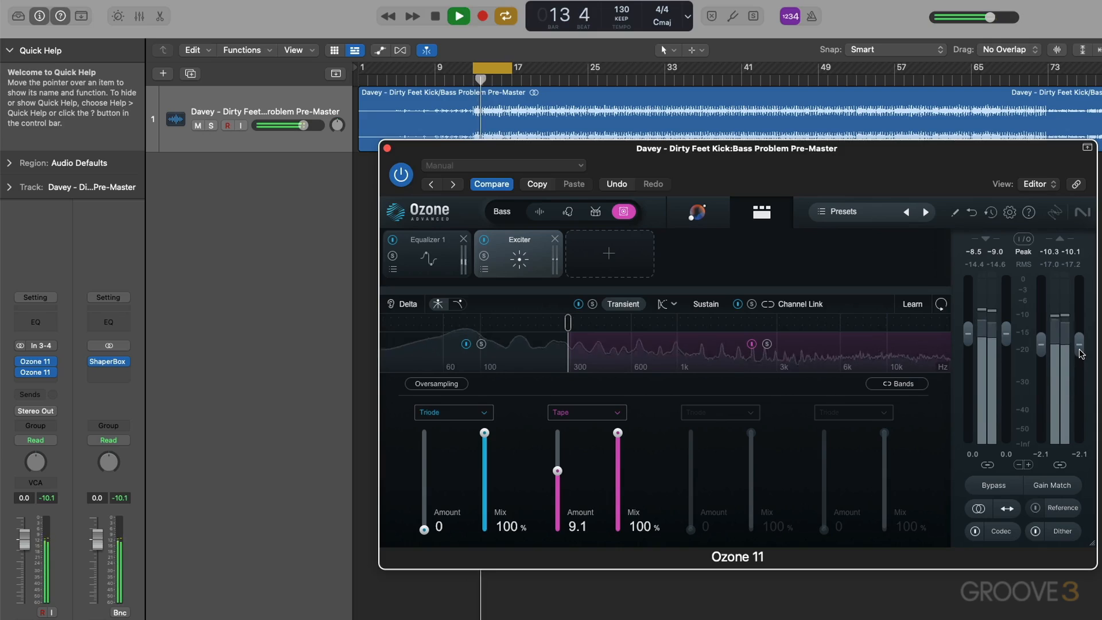
Step: Compare the level-matched result by switching both Ozone 11 instances off and on during playback
left_click(21, 363)
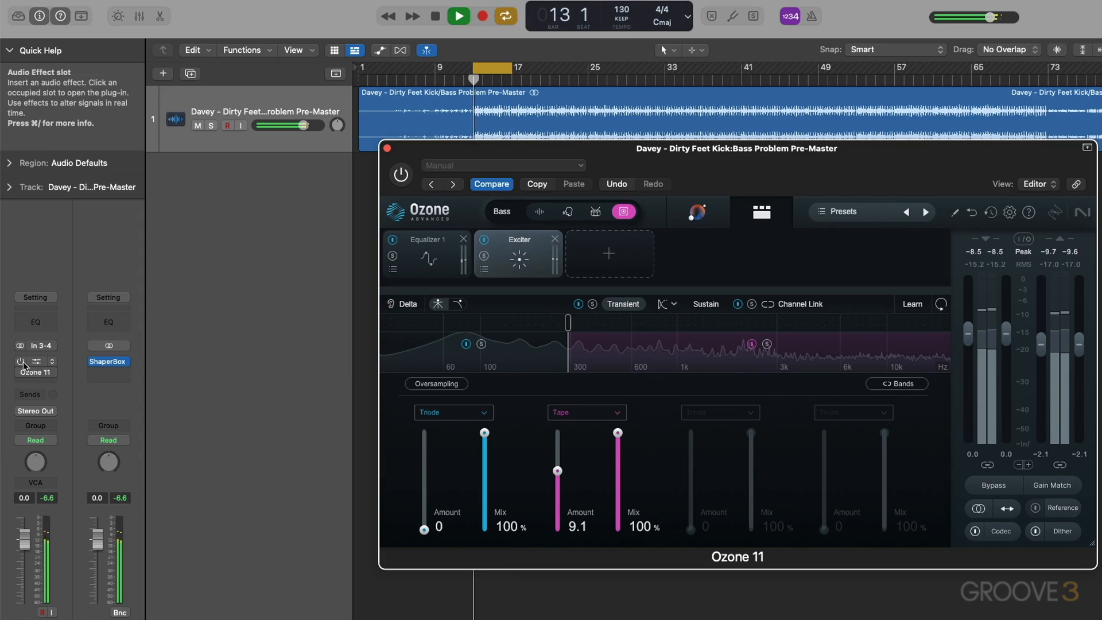
left_click(20, 373)
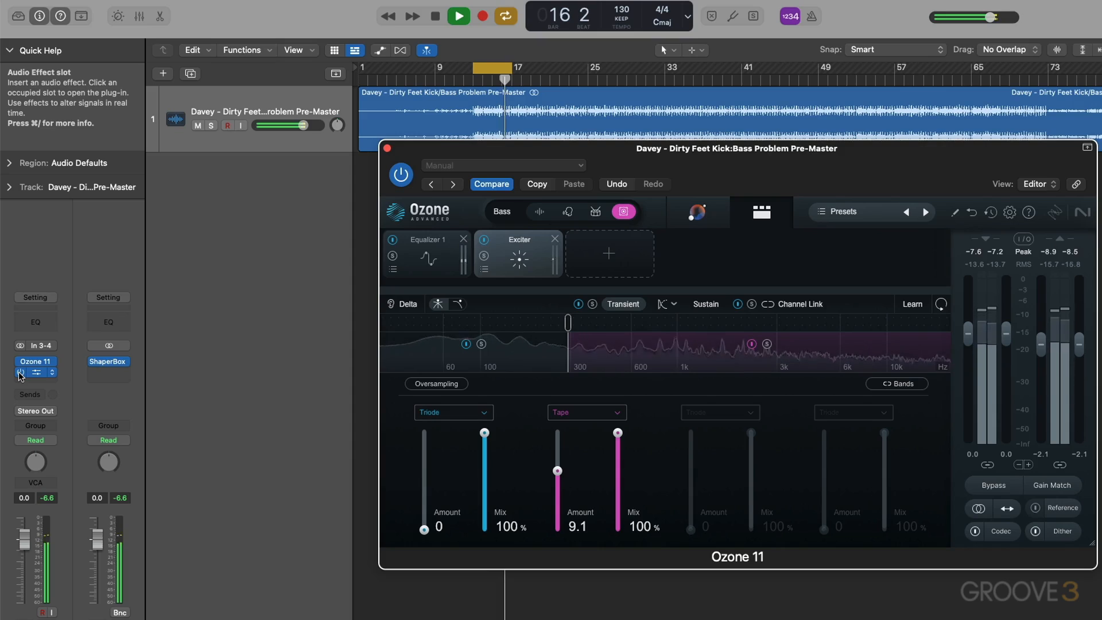
key("space")
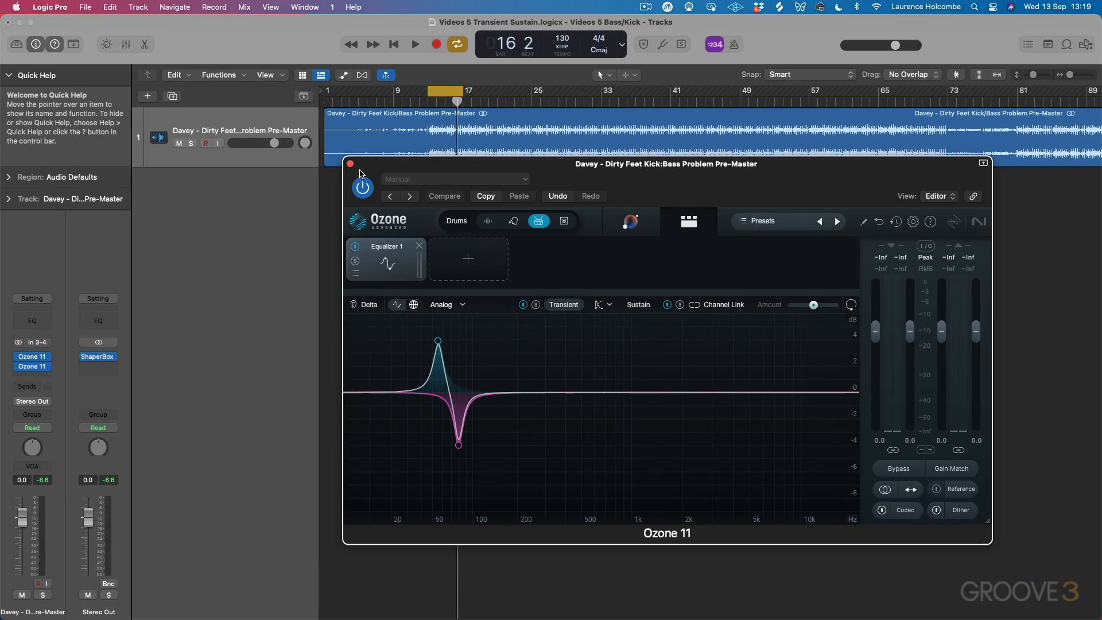
Step: Review the Equalizer 1 and Exciter settings in the Bass-focused Ozone 11 instance
left_click(32, 366)
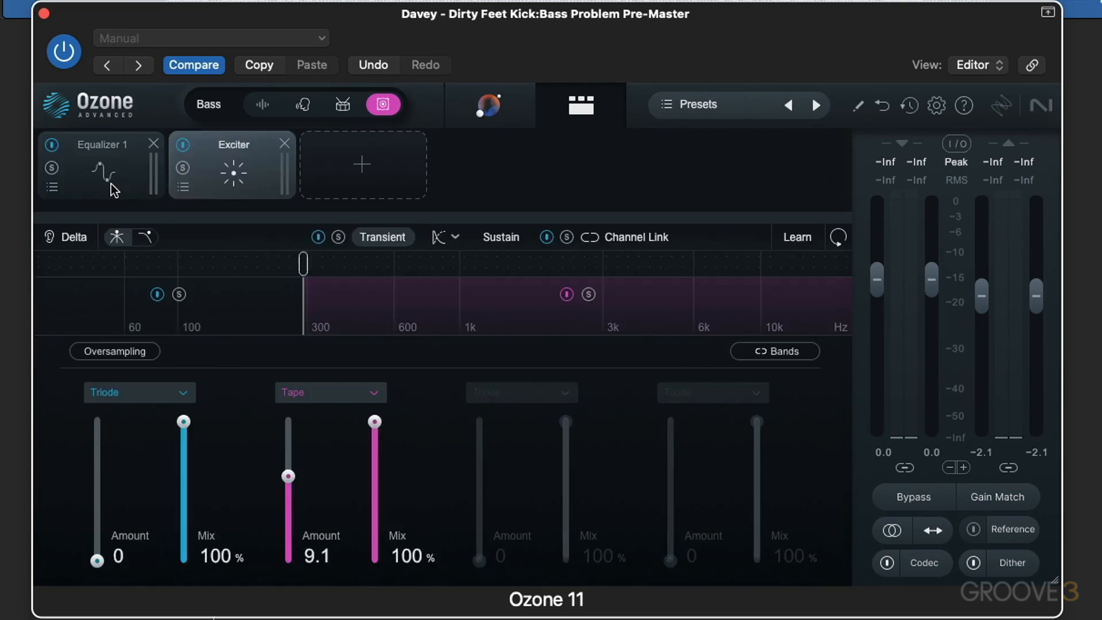
left_click(388, 263)
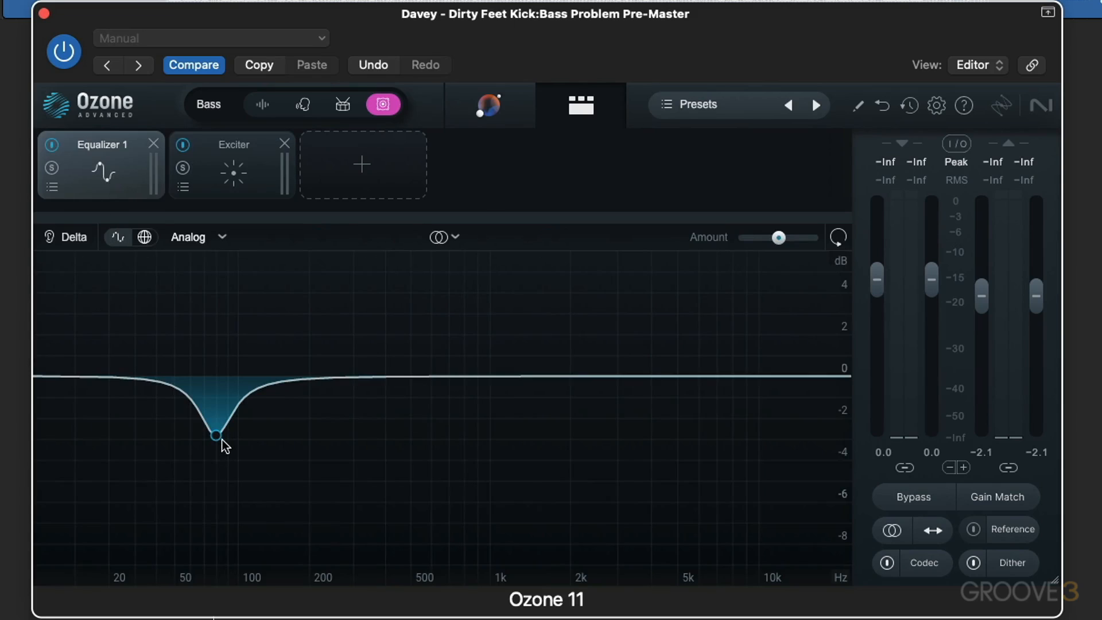
left_click(243, 161)
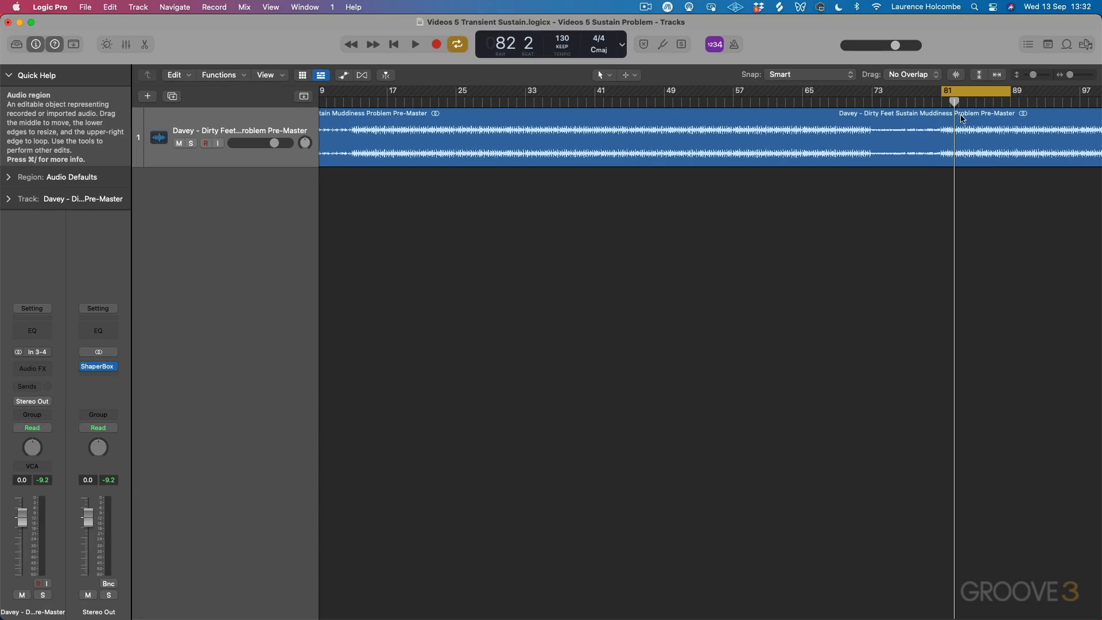
Step: Audition the looped section of the Sustain Muddiness Problem Pre-Master and insert Ozone 11 with an Equalizer 1 module on its track
key("space")
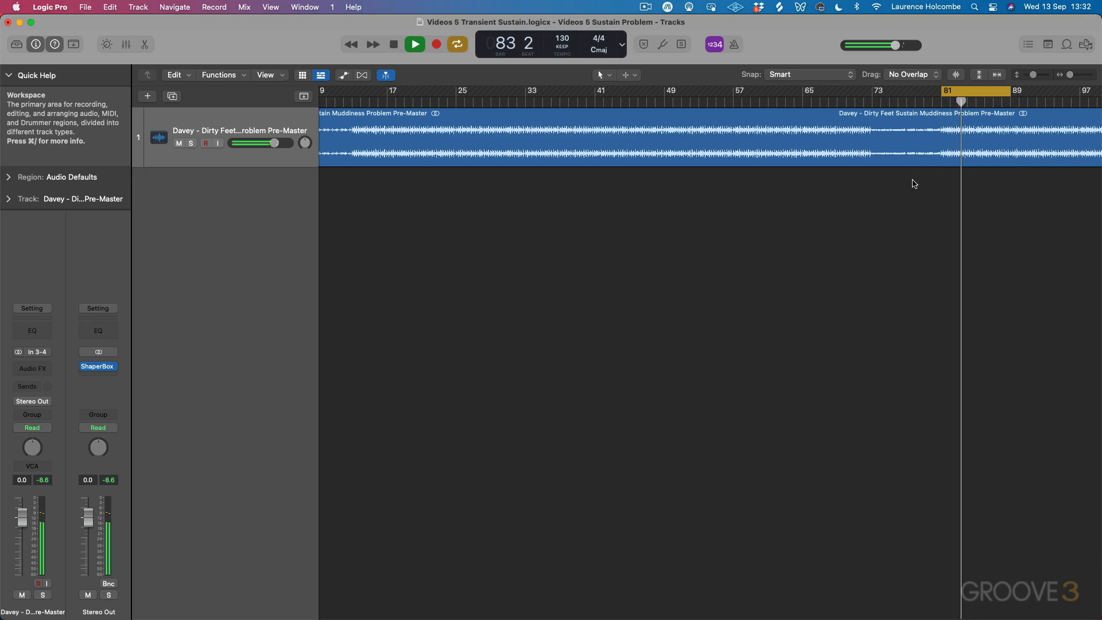
key("space")
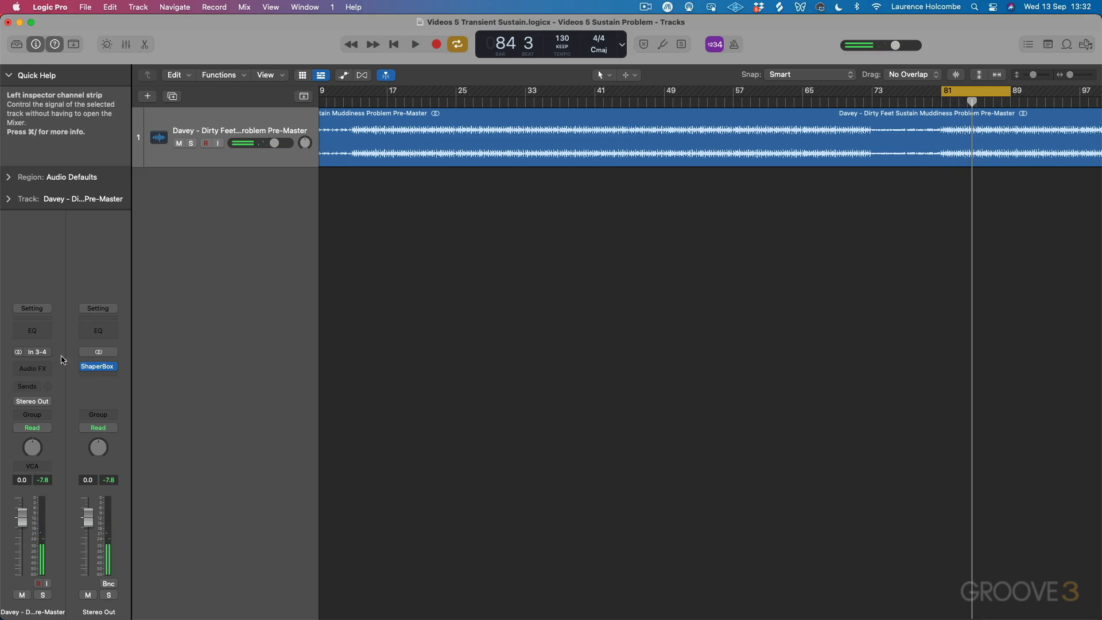
left_click(44, 368)
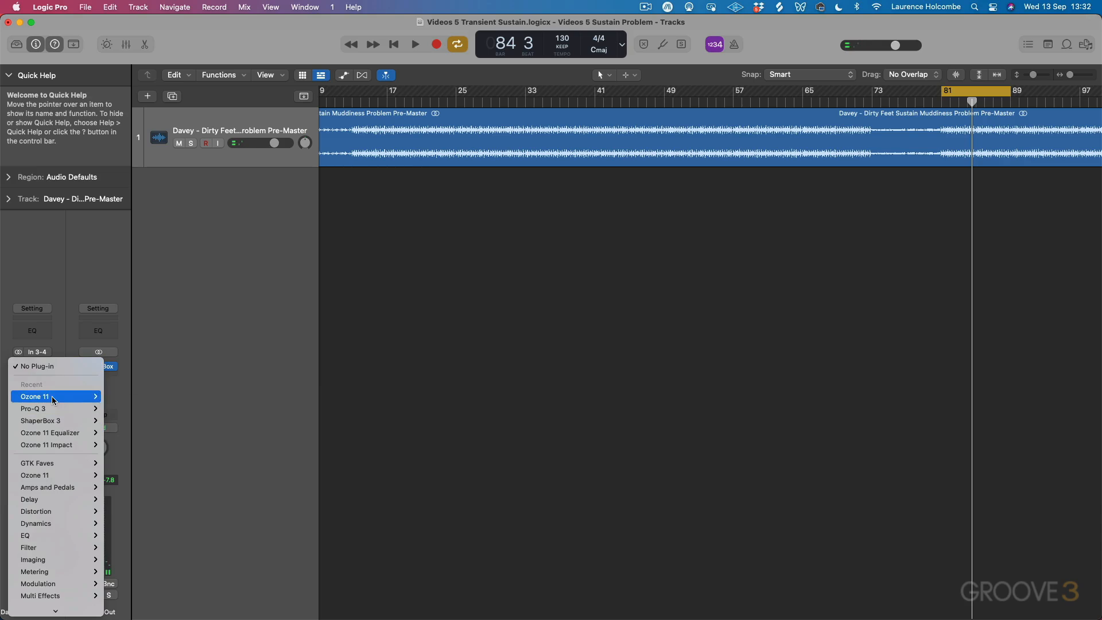
left_click(110, 397)
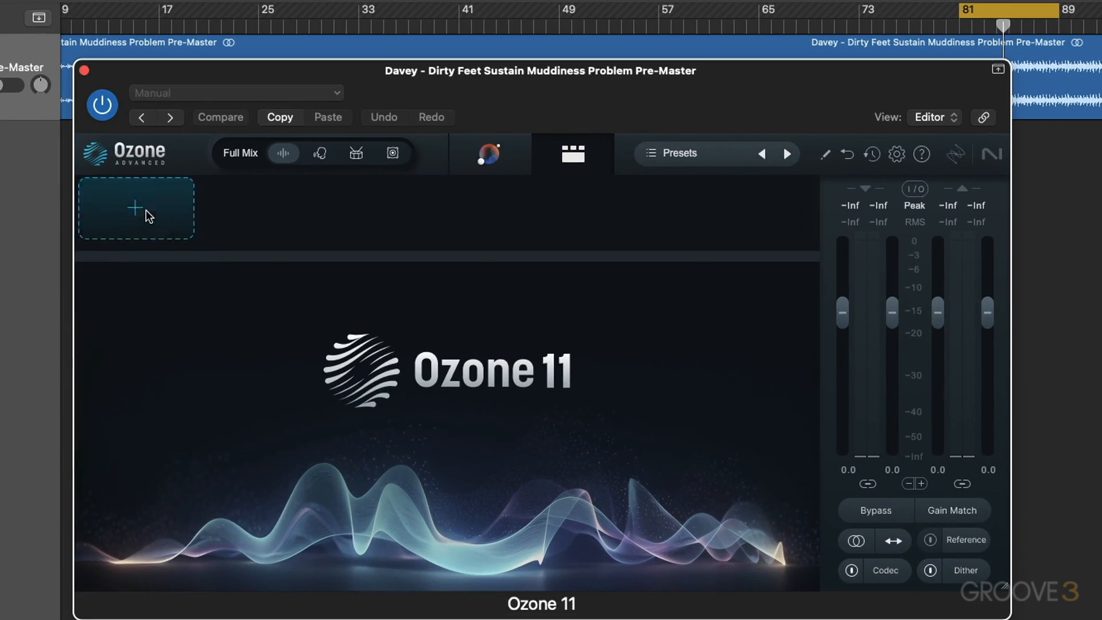
left_click(325, 227)
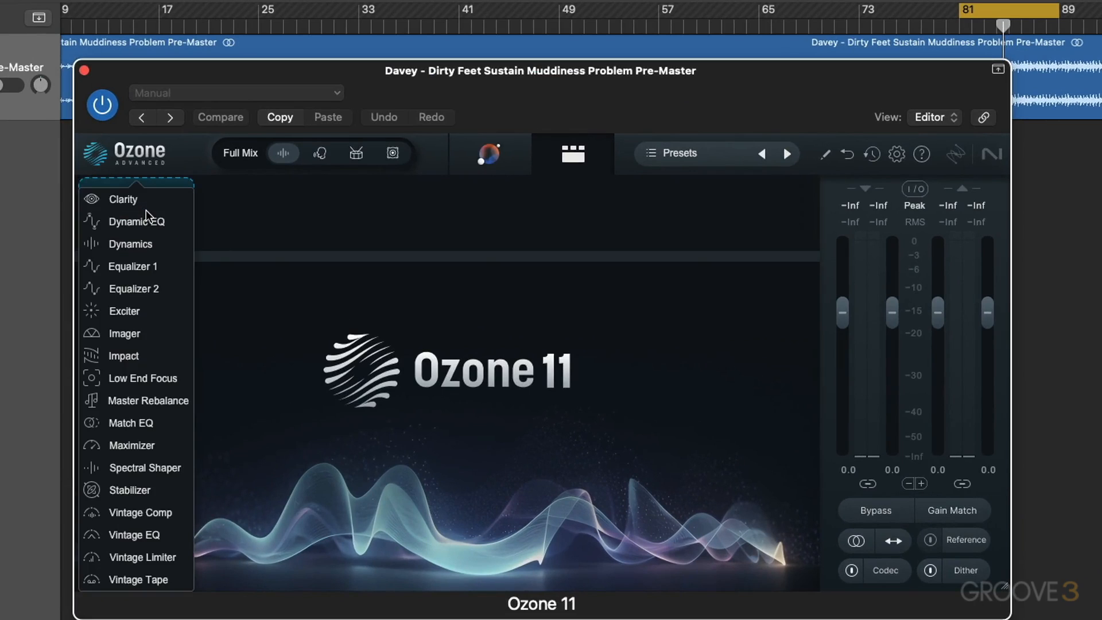
left_click(139, 268)
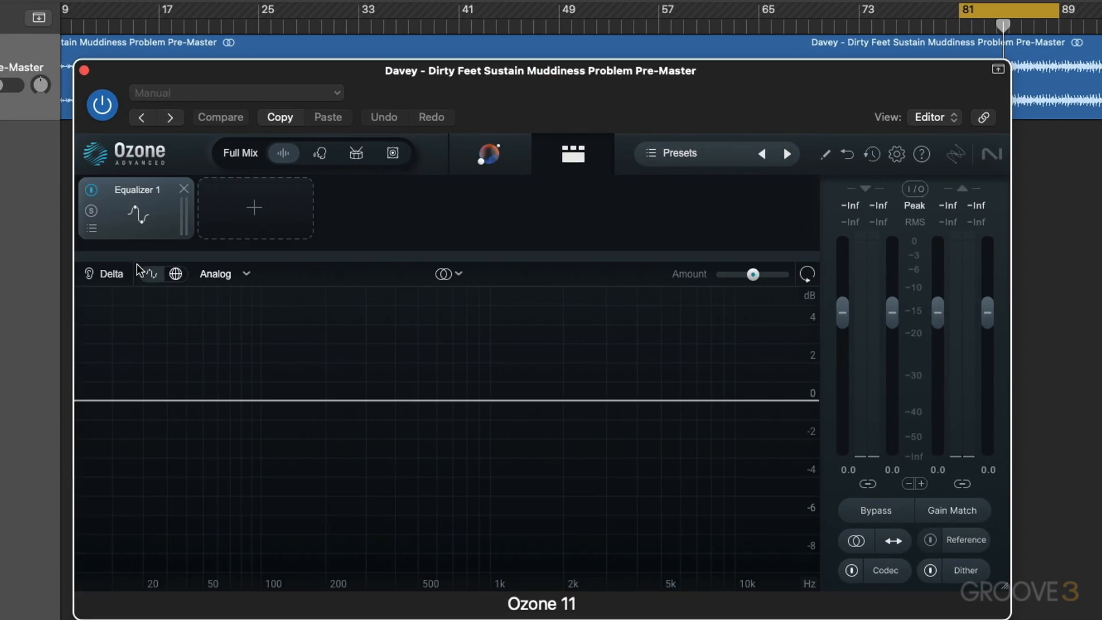
Step: Set Equalizer 1 to Transient/Sustain mode and select the Sustain channel for editing
left_click(455, 276)
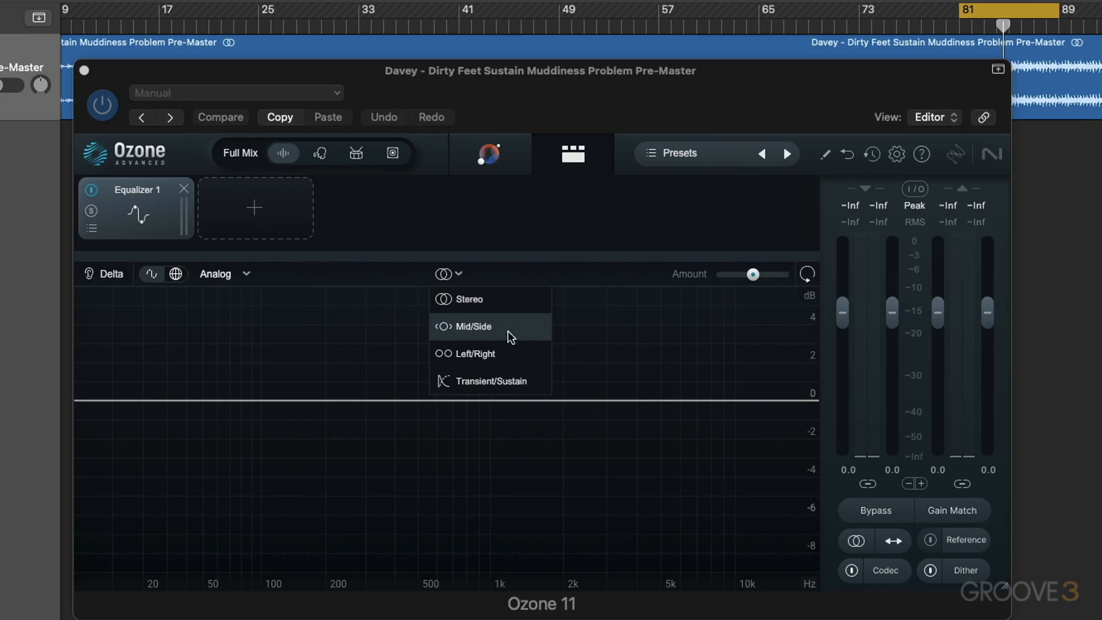
left_click(503, 381)
left_click(499, 278)
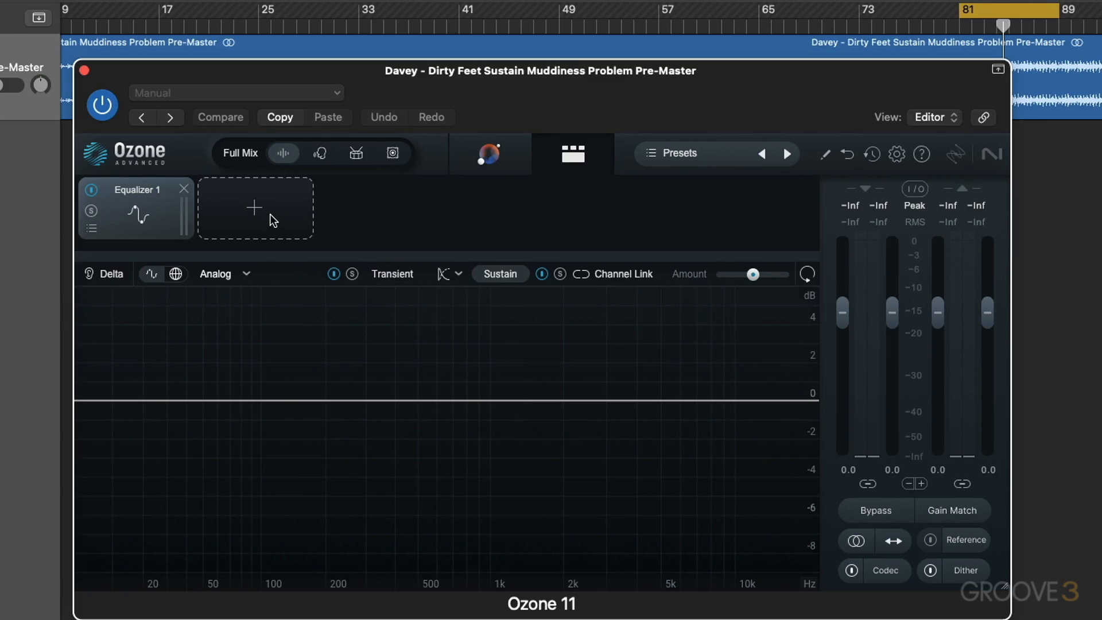
Step: Add a Bell cut of -3.1 dB at 252 Hz with Q 2.3 to the Sustain channel, soloing the band to find the mud
left_click(358, 401)
key("space")
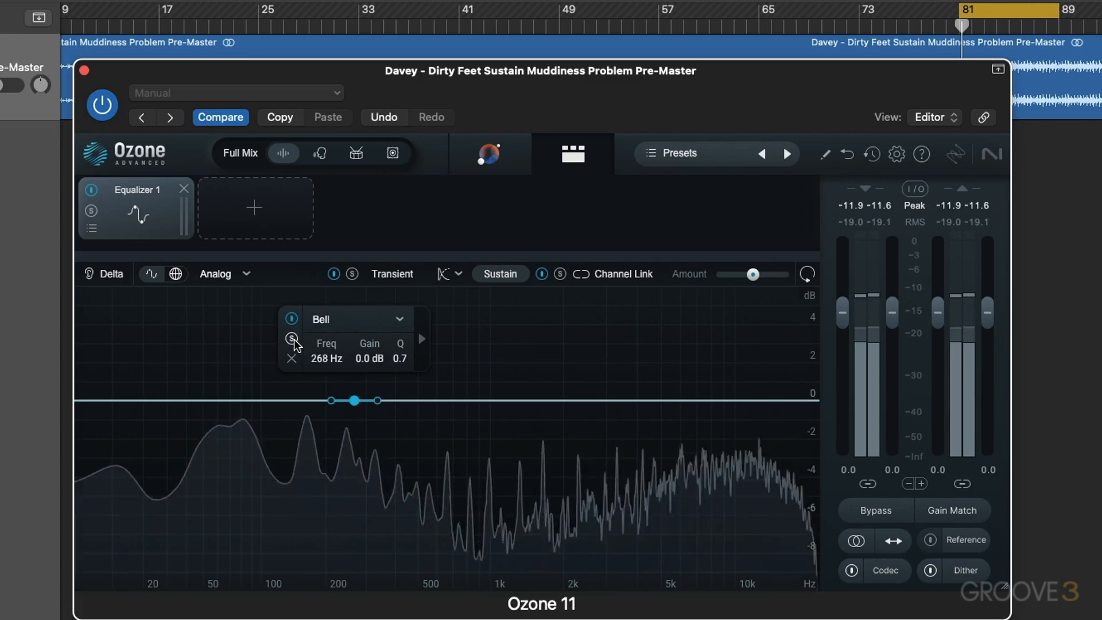
left_click(292, 339)
left_click_drag(369, 400, 344, 458)
left_click(286, 360)
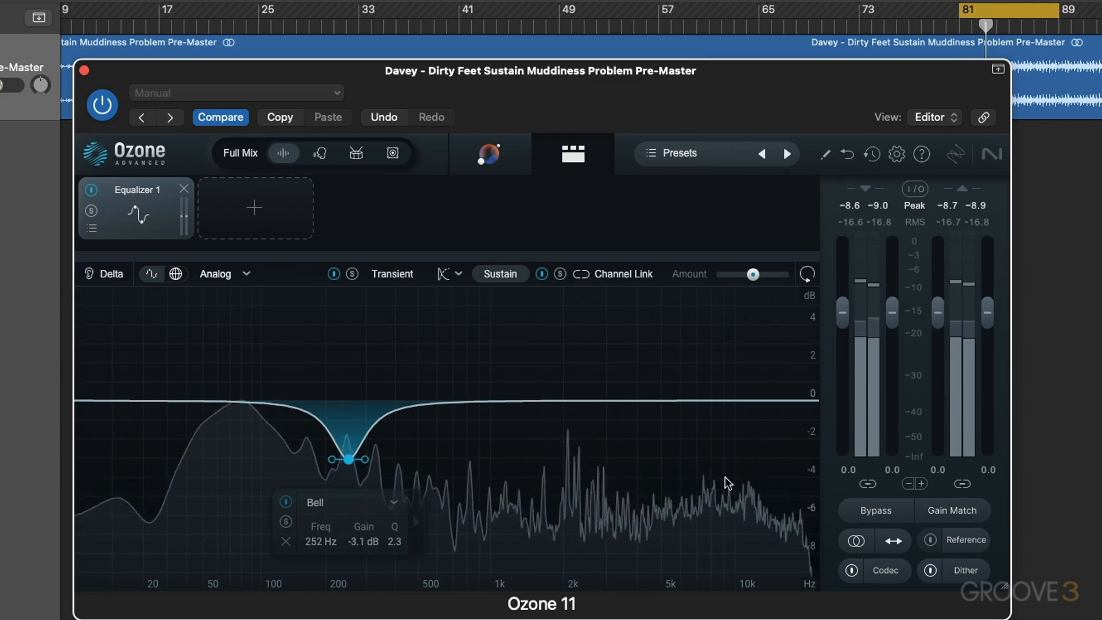
Step: Compare the cut against the bypassed signal and deepen it to -3.7 dB at 250 Hz
left_click(877, 511)
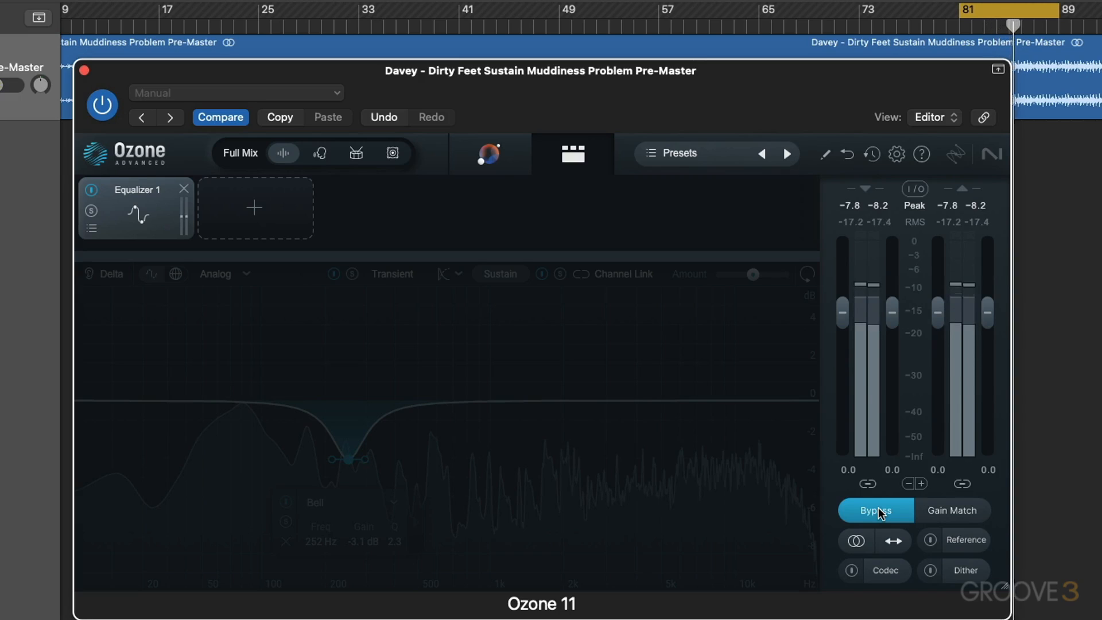
left_click(876, 511)
left_click_drag(348, 460, 346, 471)
Step: Turn off the cycle range and play the track from an earlier section
left_click(1014, 5)
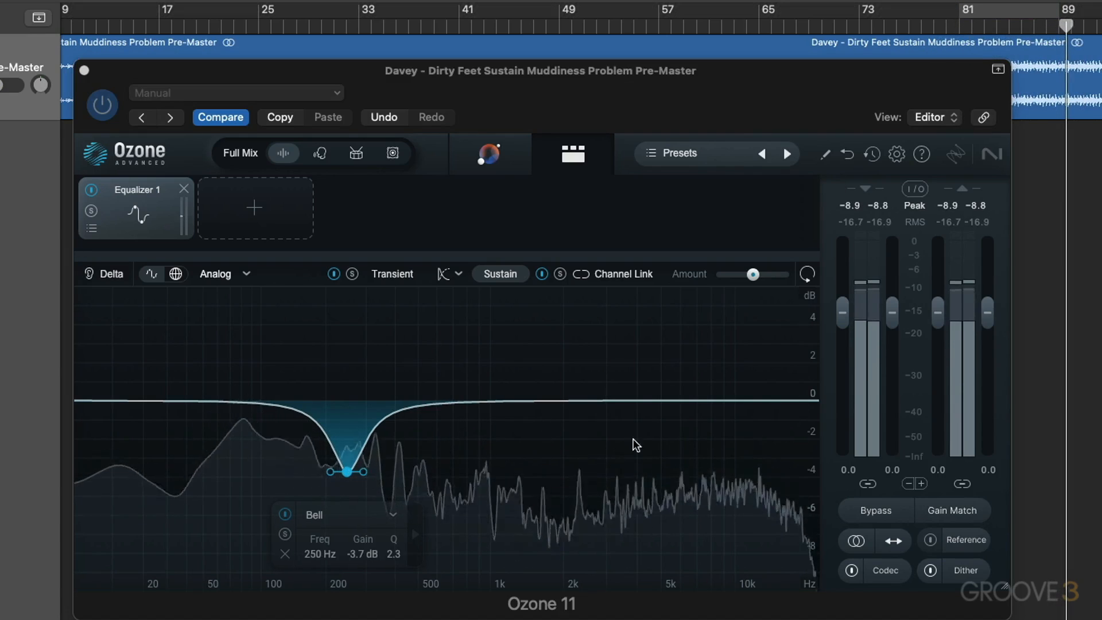
left_click(102, 24)
left_click_drag(187, 69, 181, 134)
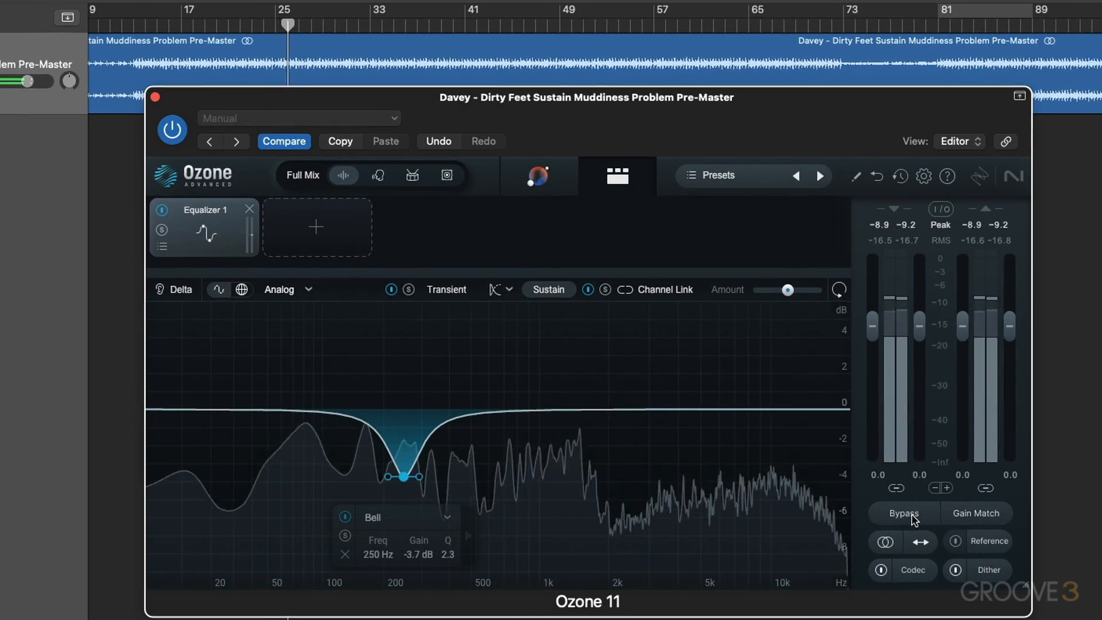
Step: Toggle Ozone's Bypass repeatedly during playback to compare the Sustain cut with the unprocessed mix
left_click(915, 518)
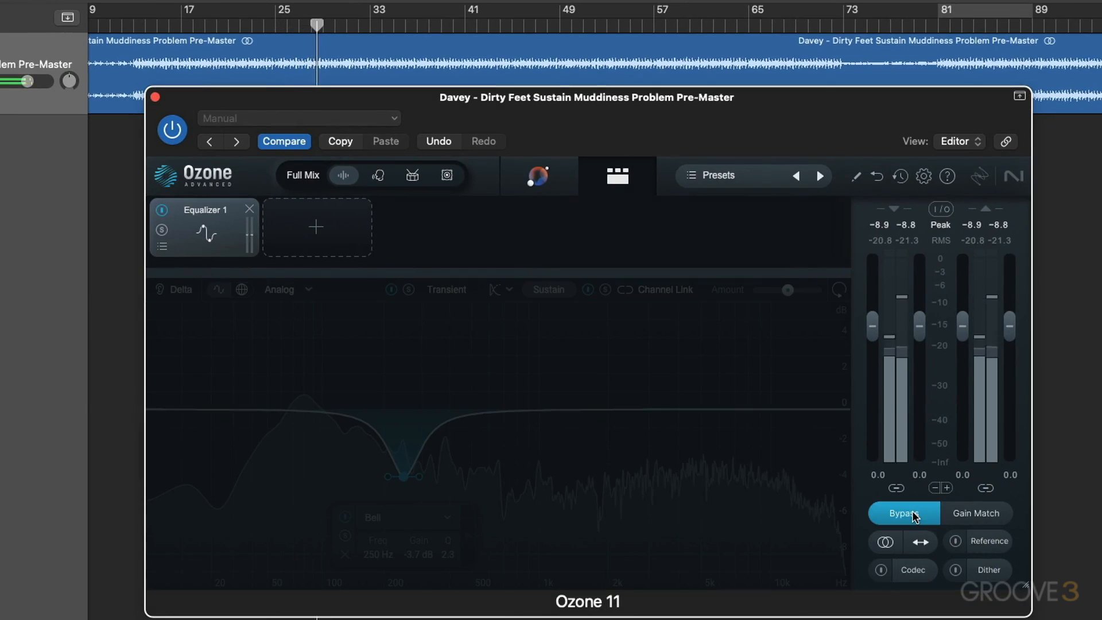
left_click(915, 516)
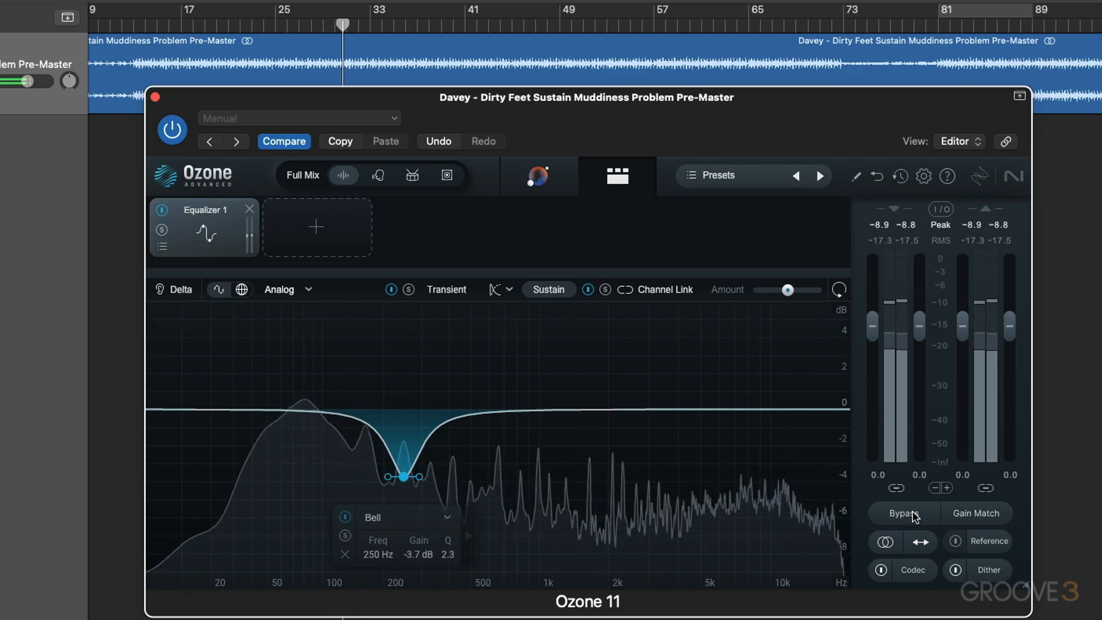
left_click(915, 516)
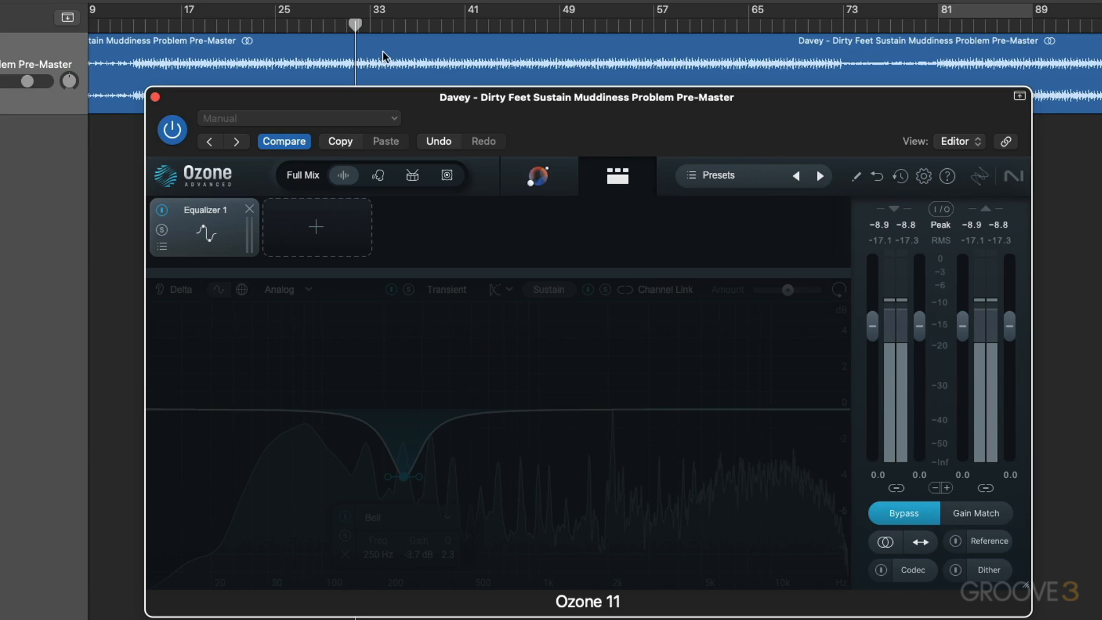
left_click(908, 517)
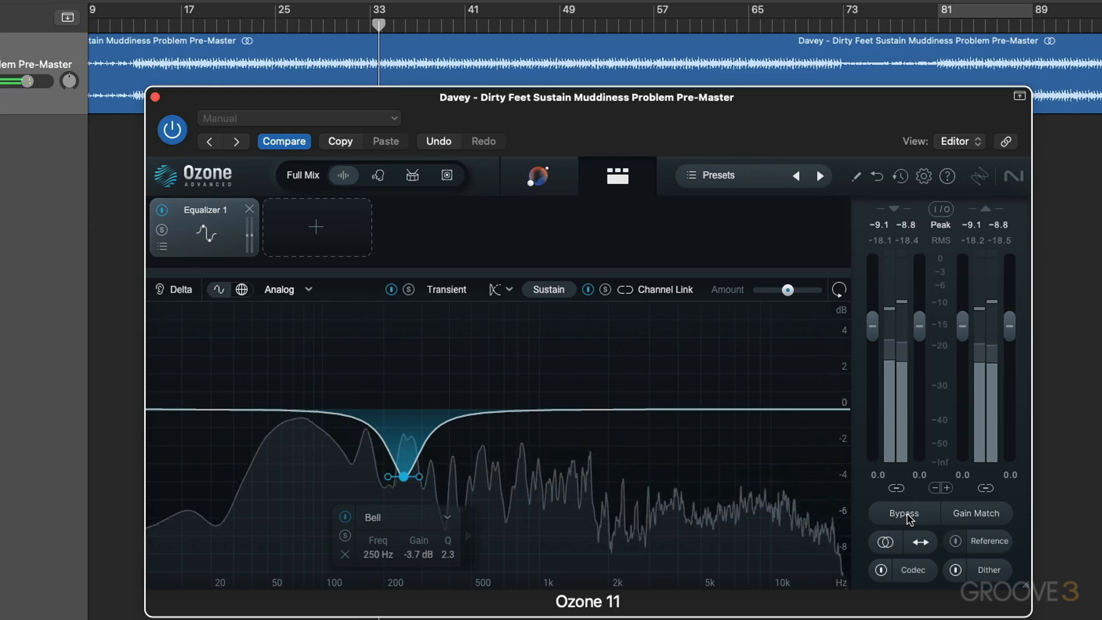
left_click(905, 515)
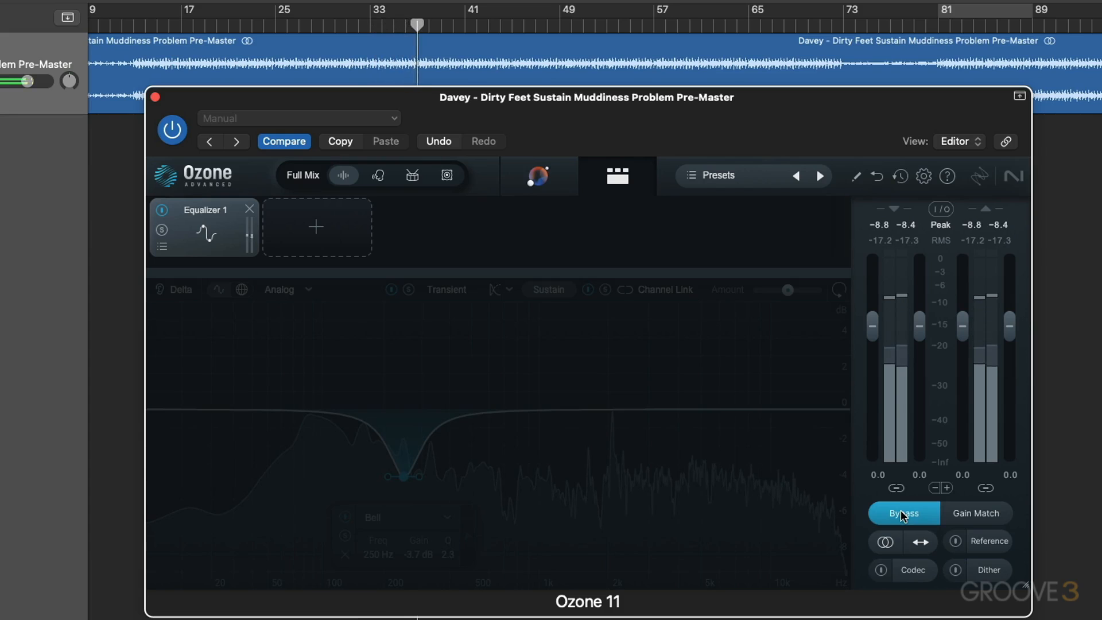
left_click(905, 515)
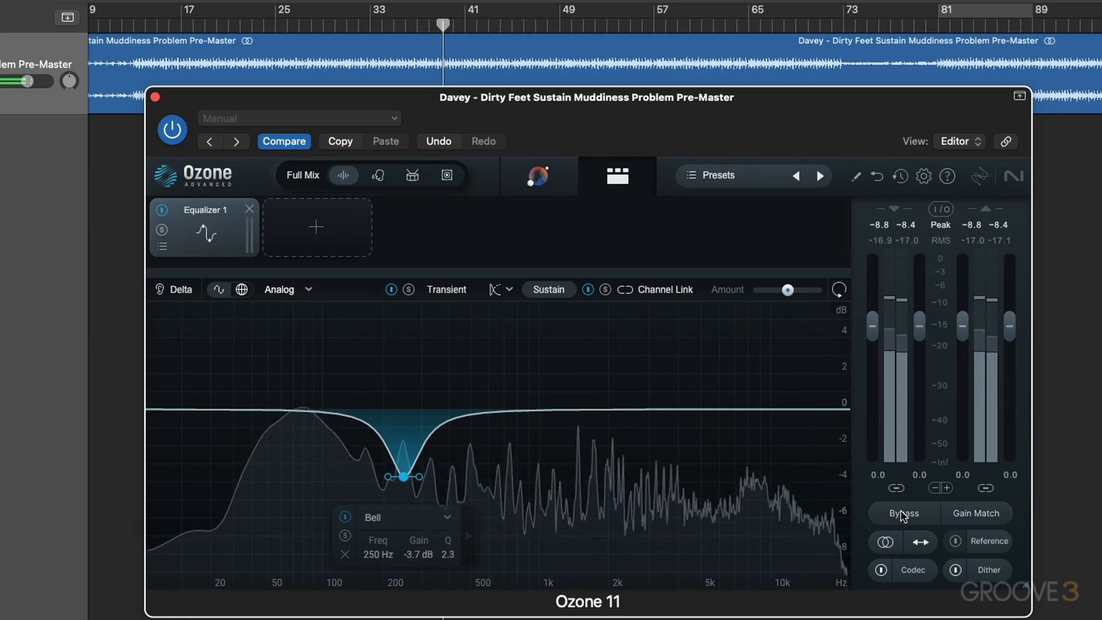
left_click(904, 515)
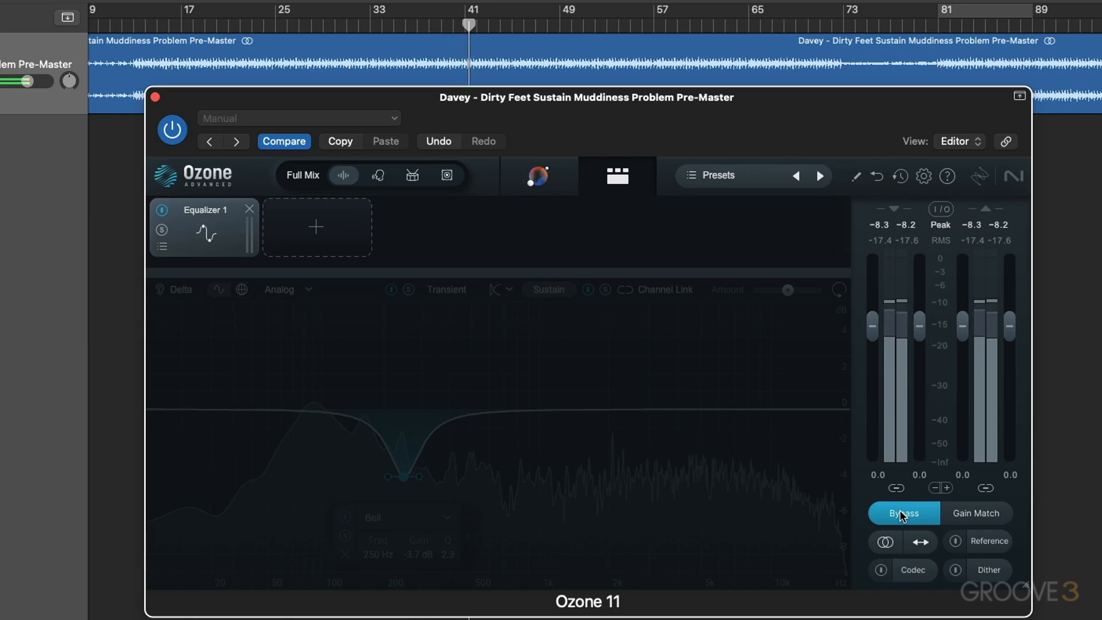
left_click(904, 515)
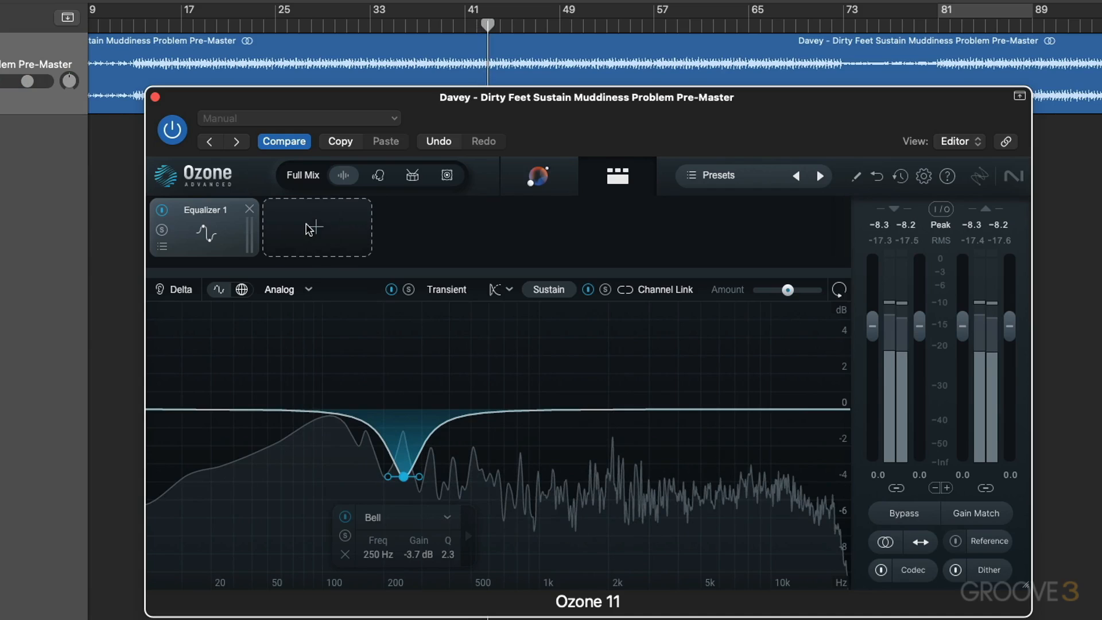
Step: Open the list of modules that can be added after Equalizer 1
left_click(310, 229)
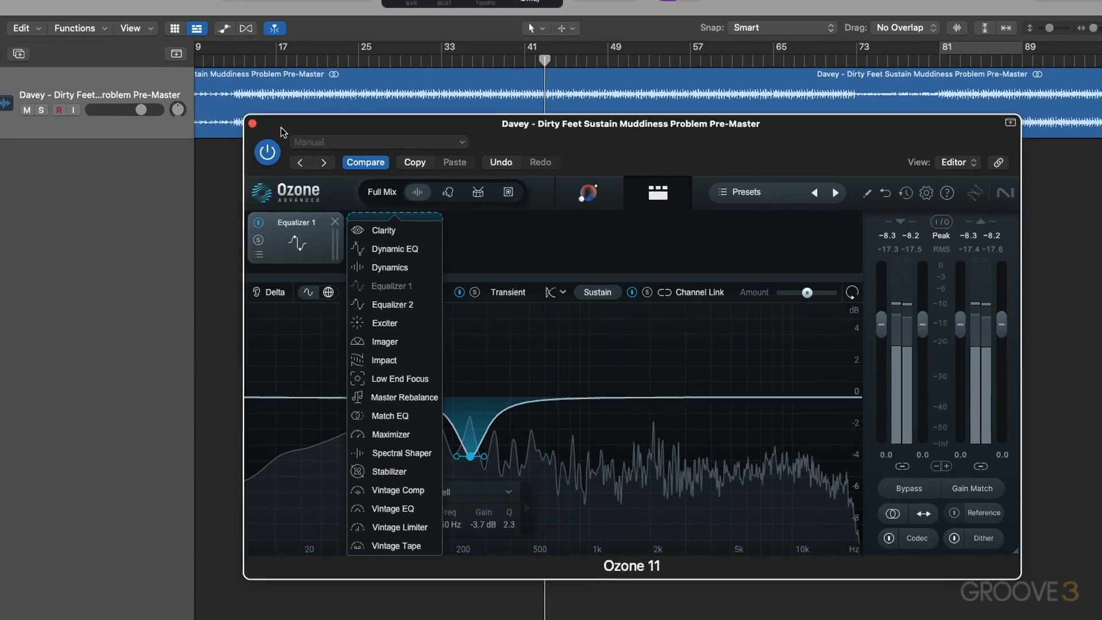
Step: Close the Ozone window and insert a second Ozone 11 instance on the pre-master track
left_click(155, 97)
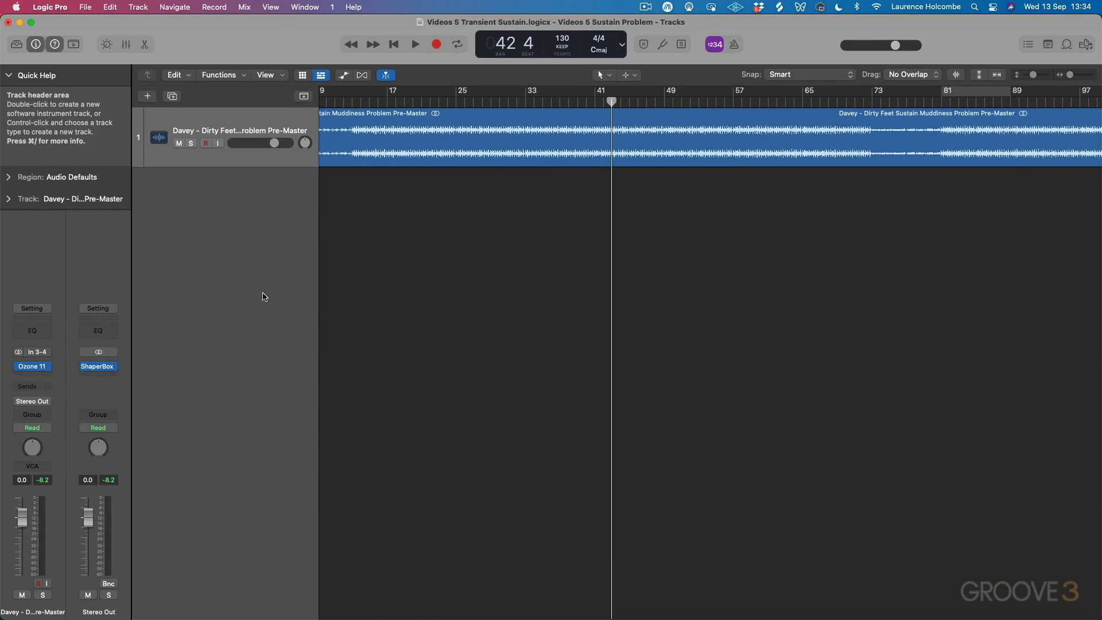
left_click(32, 367)
mouse_move(75, 407)
left_click(111, 404)
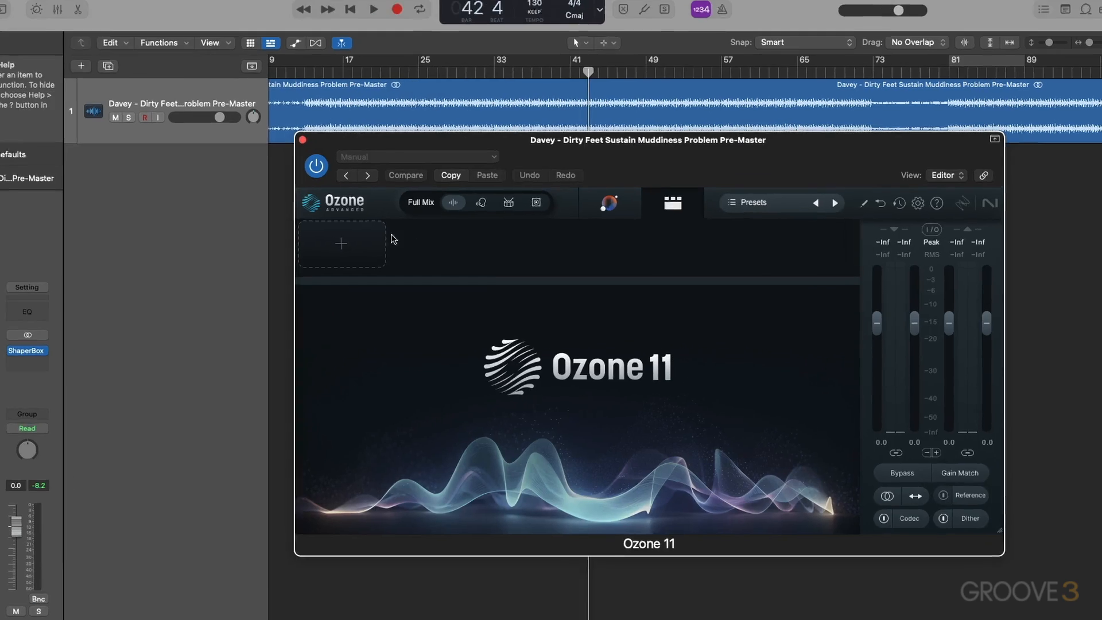
Step: Add an Exciter module to the empty Ozone chain, set it to Transient/Sustain processing and enable Oversampling
left_click(381, 241)
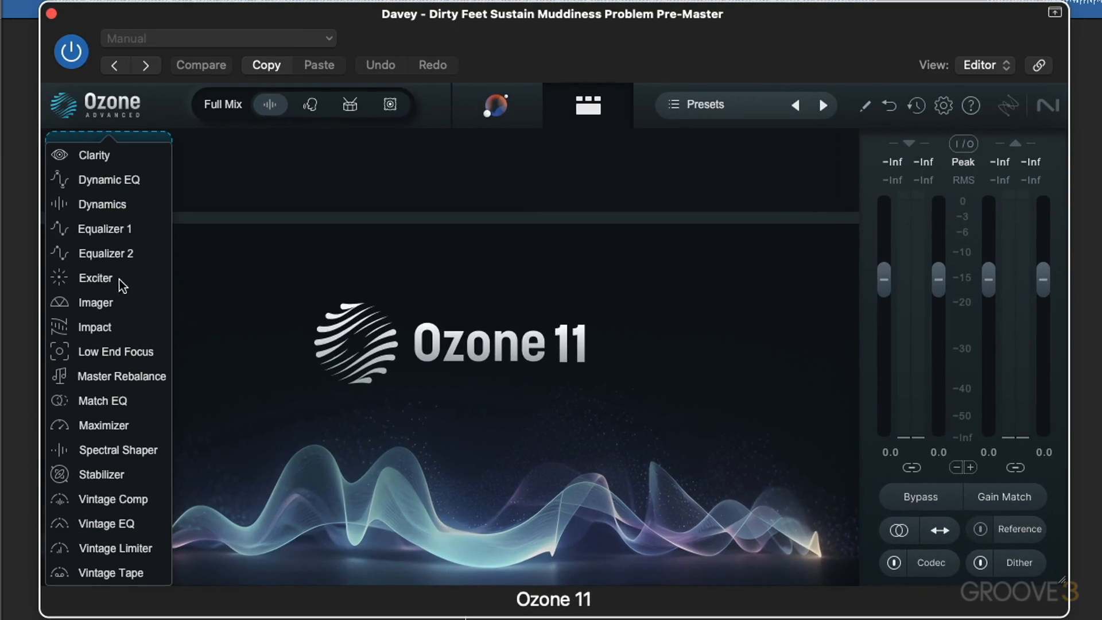
left_click(95, 277)
left_click(445, 237)
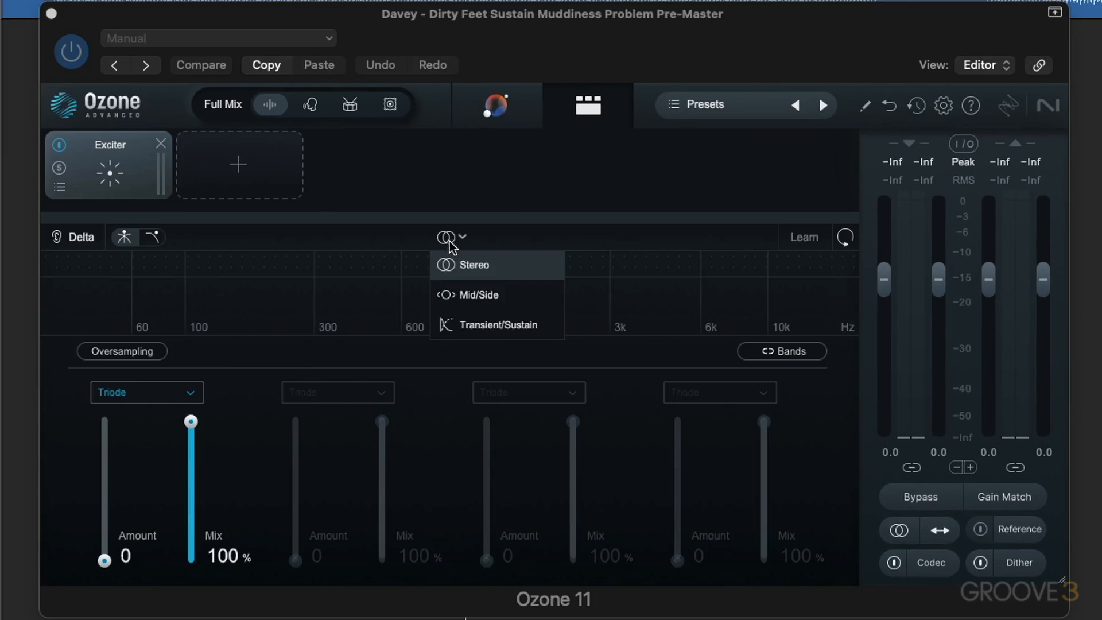
left_click(469, 329)
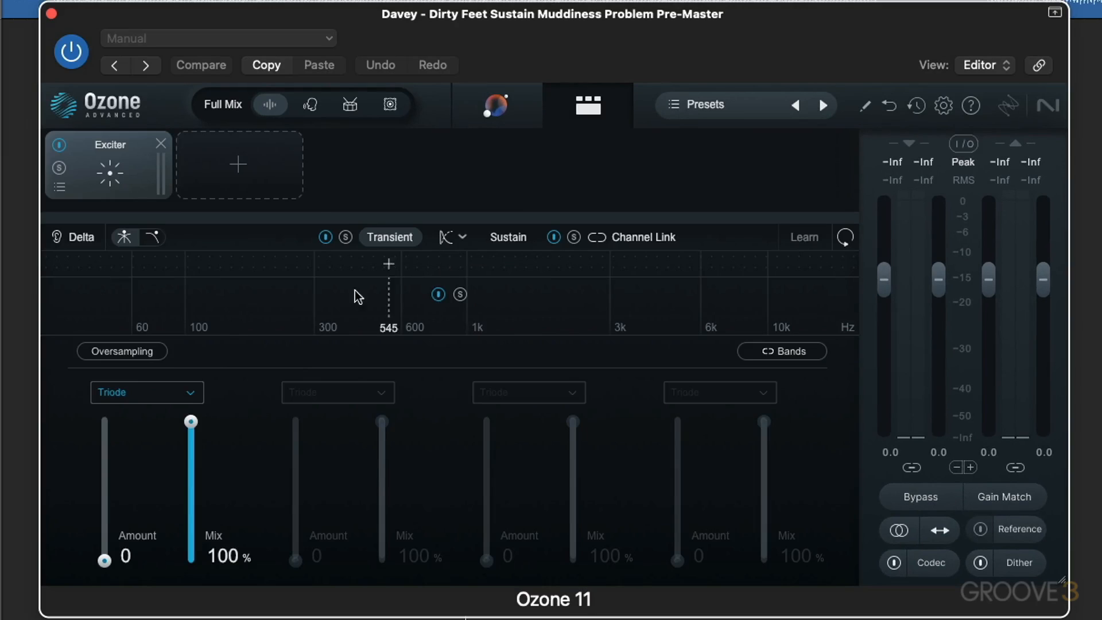
left_click(132, 353)
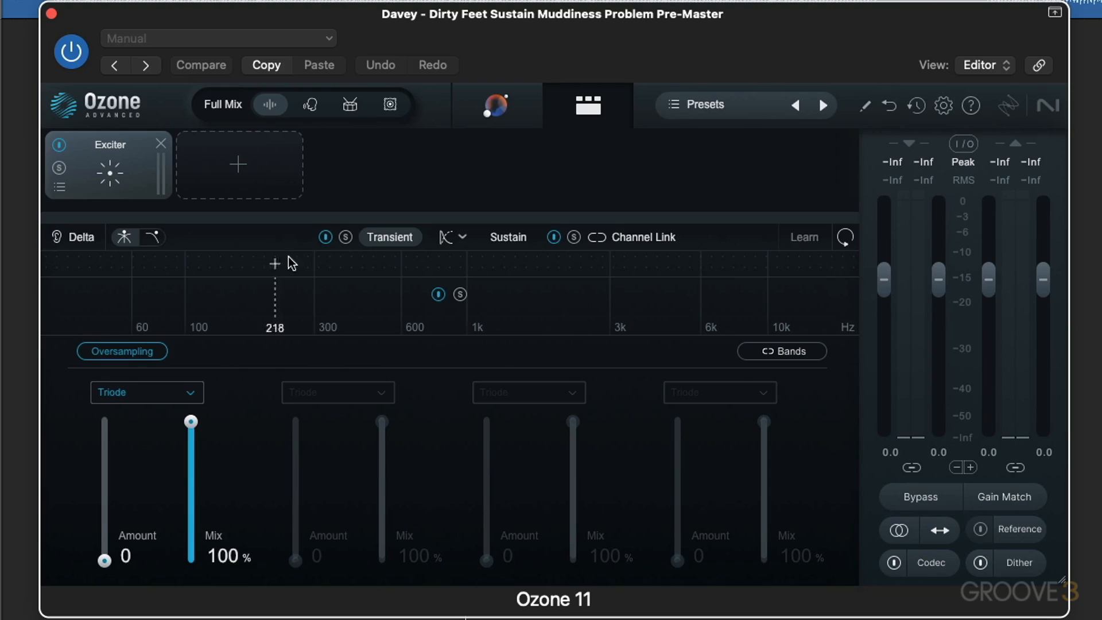
Step: Split the Exciter's Transient spectrum at 1.6 kHz and set the upper band to Tape with amount 5.7 and mix 60.1%
left_click(528, 264)
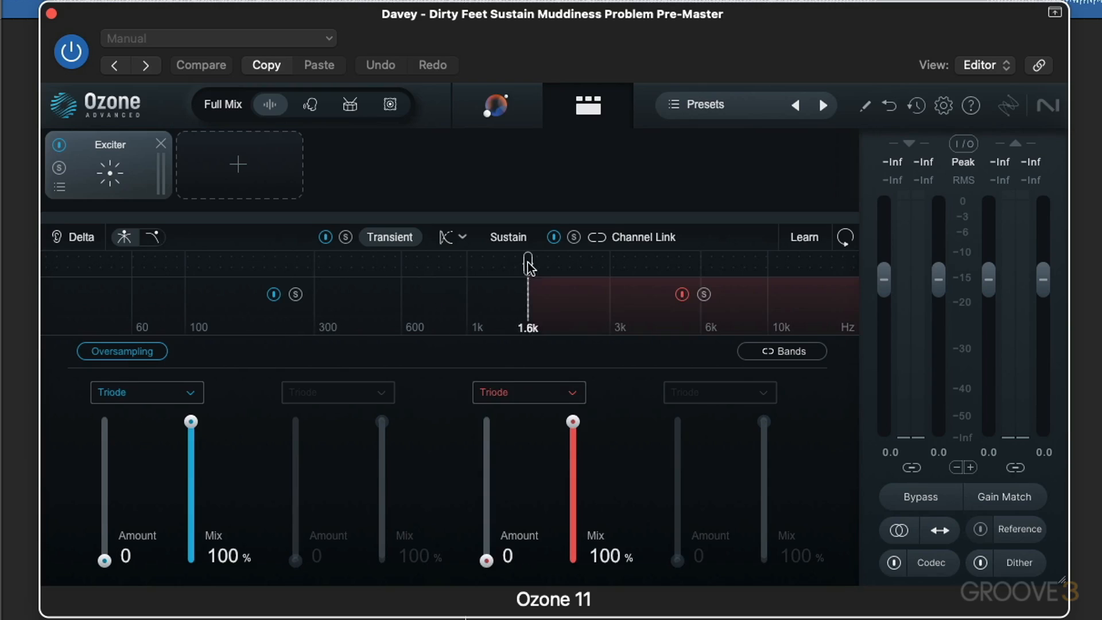
left_click(532, 399)
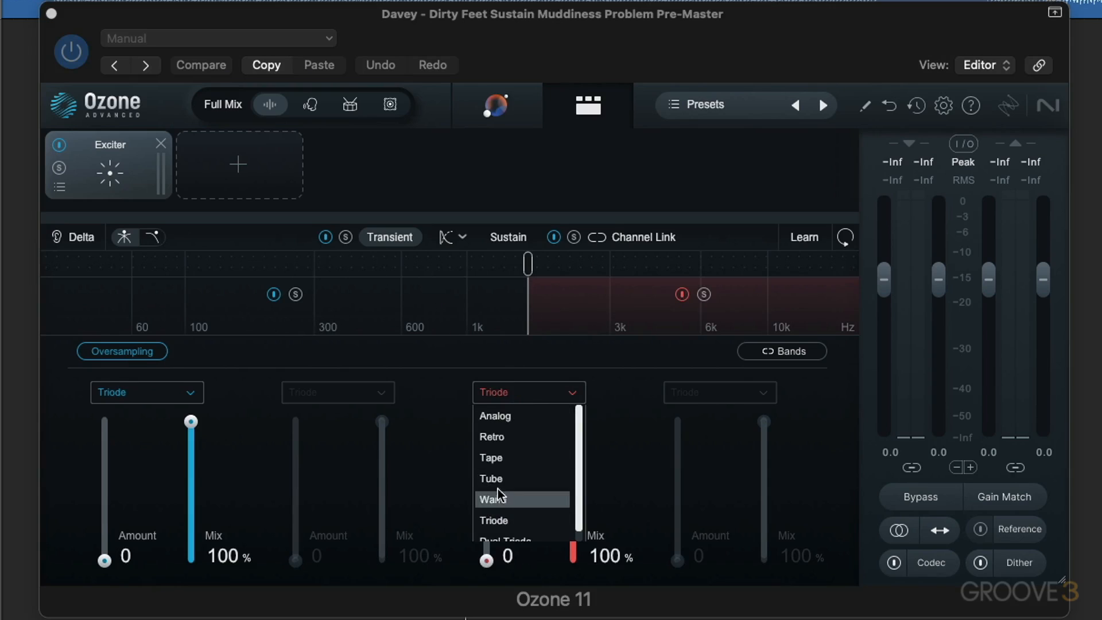
left_click(494, 458)
left_click_drag(487, 560, 489, 506)
left_click_drag(573, 422, 581, 488)
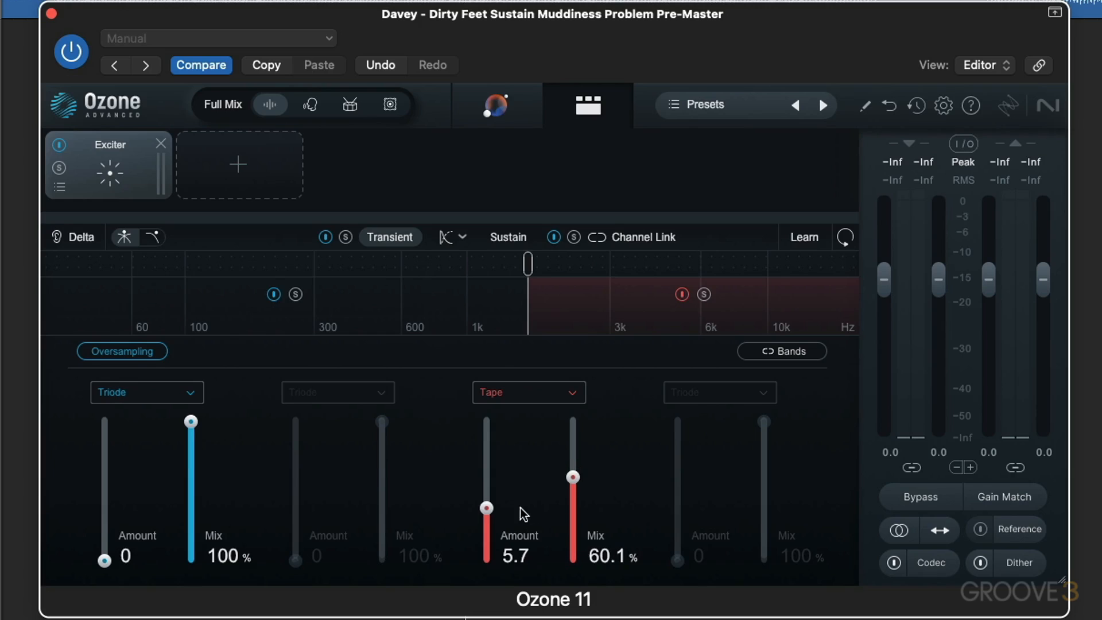
Step: Play the track, restrict the processing to Drums and adjust the Tape band to amount 5.8 and mix 52.3%
mouse_move(488, 509)
left_mouse_down()
mouse_move(489, 422)
mouse_move(490, 507)
left_mouse_up()
key("space")
left_click(350, 104)
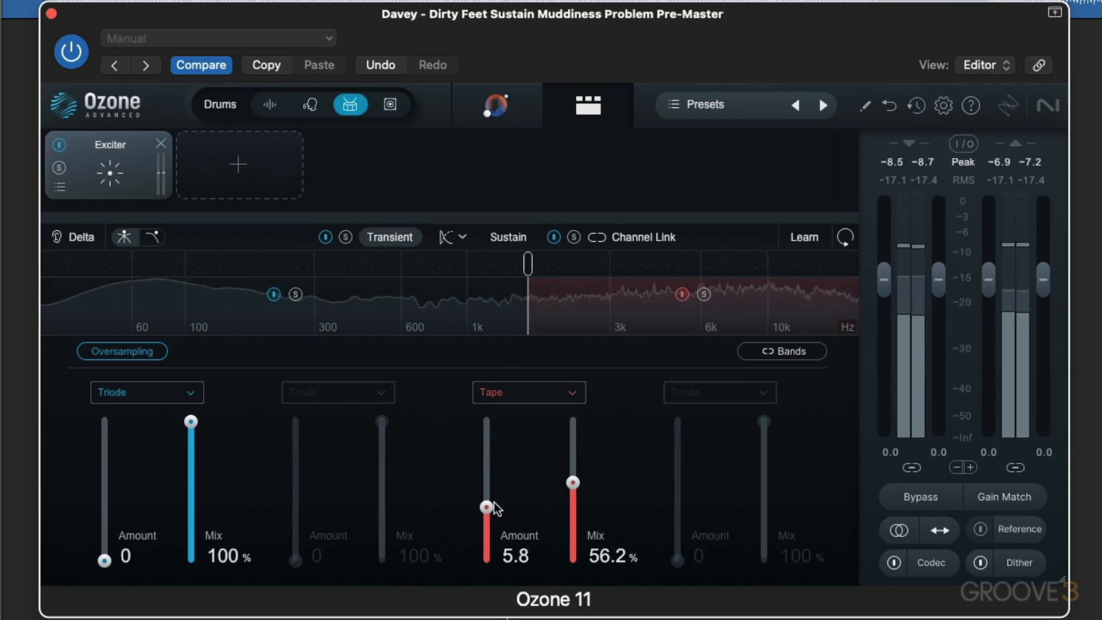
Step: Add an Imager after the Exciter, set it to Transient/Sustain and split its Transient spectrum at about 1 kHz
left_click(238, 161)
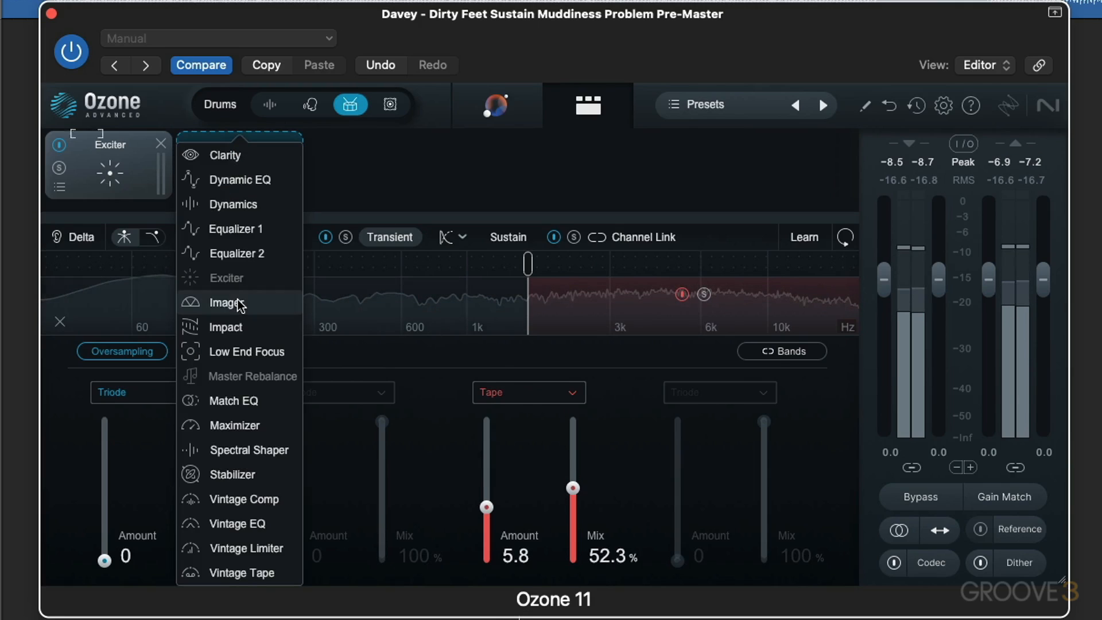
left_click(237, 303)
left_click(451, 237)
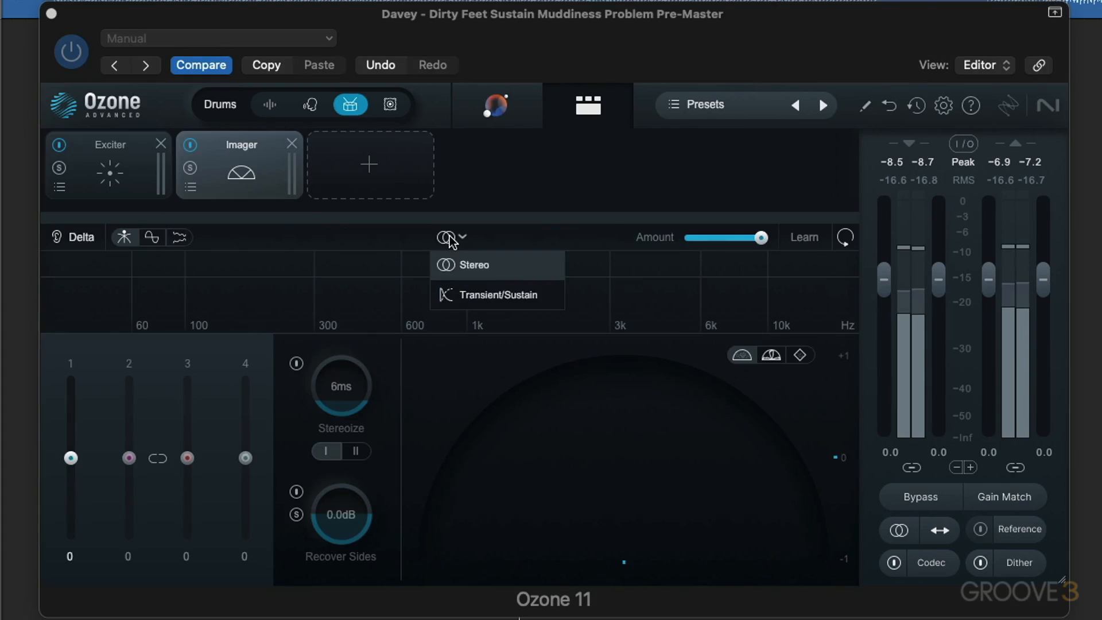
left_click(499, 296)
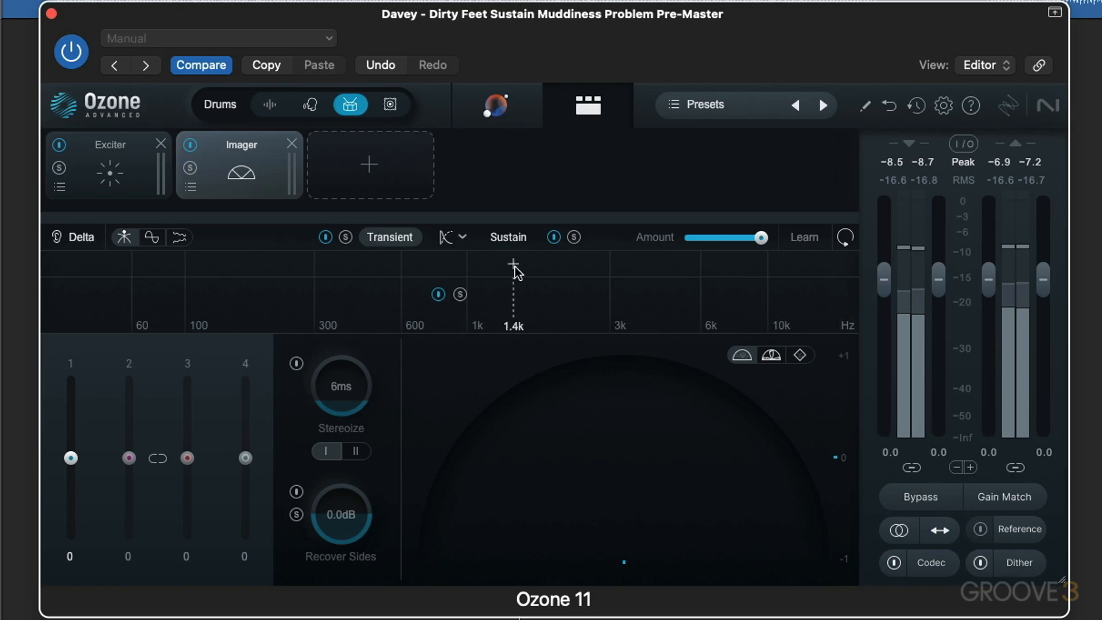
left_click(476, 267)
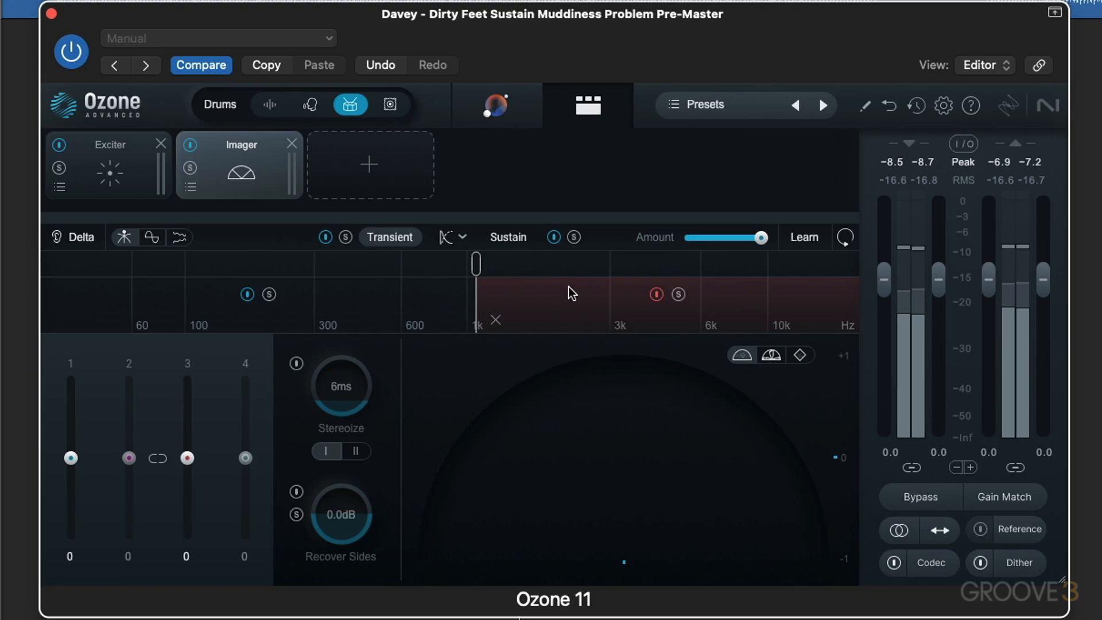
Step: Widen the Imager's upper Transient band to 28 and enable Stereoize at 9 ms in mode II
left_click_drag(188, 458, 188, 444)
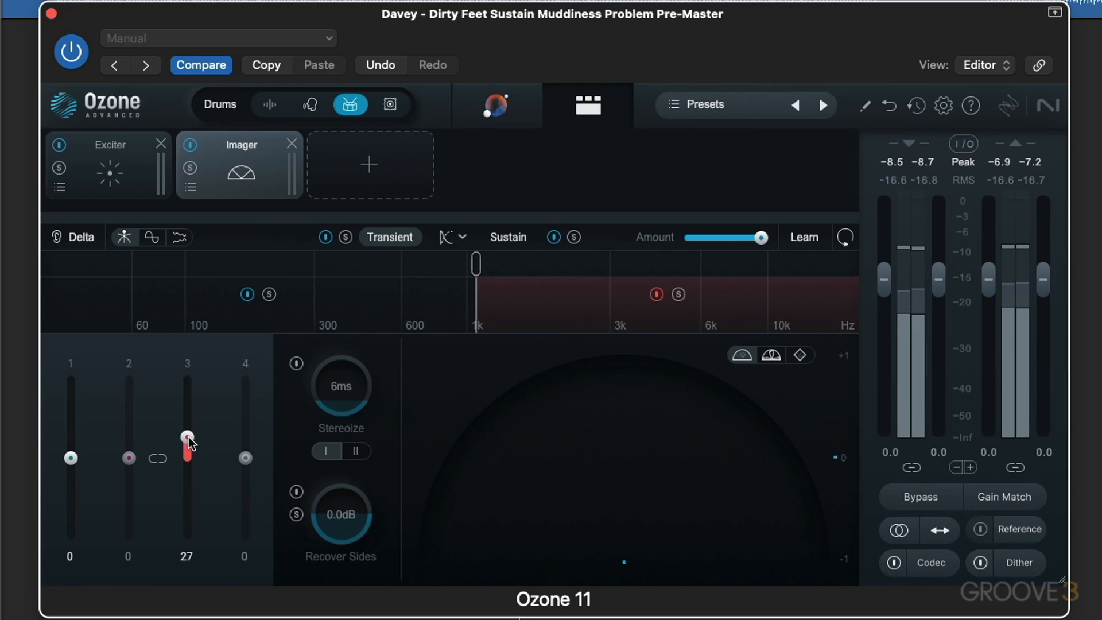
left_click_drag(188, 439, 189, 376)
left_click(295, 364)
left_click_drag(341, 395, 341, 391)
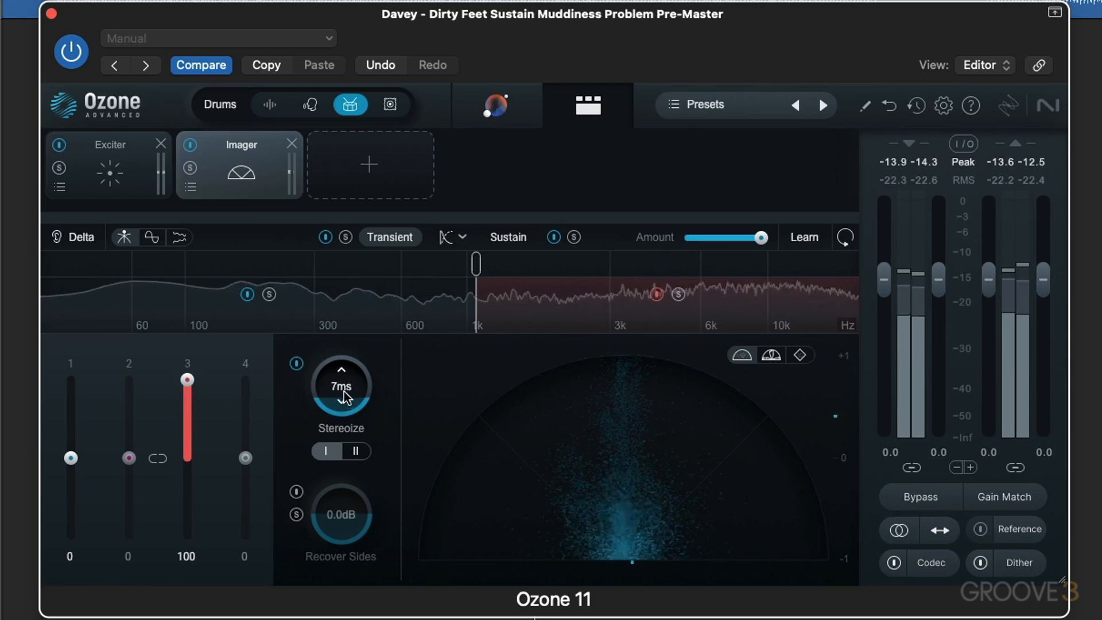
left_click_drag(190, 383, 190, 441)
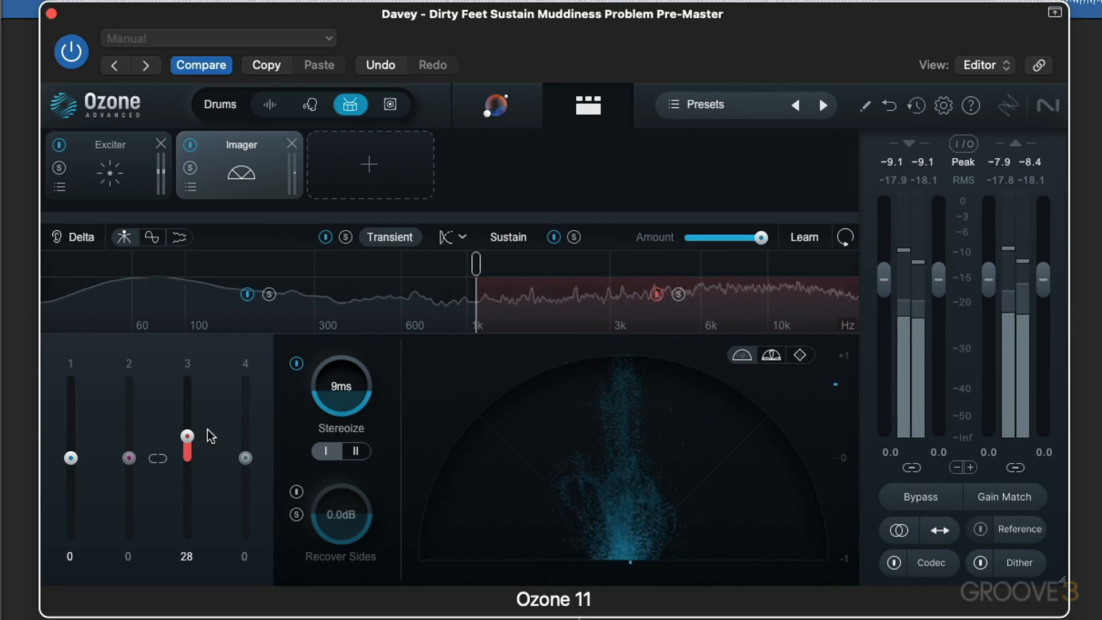
left_click(356, 451)
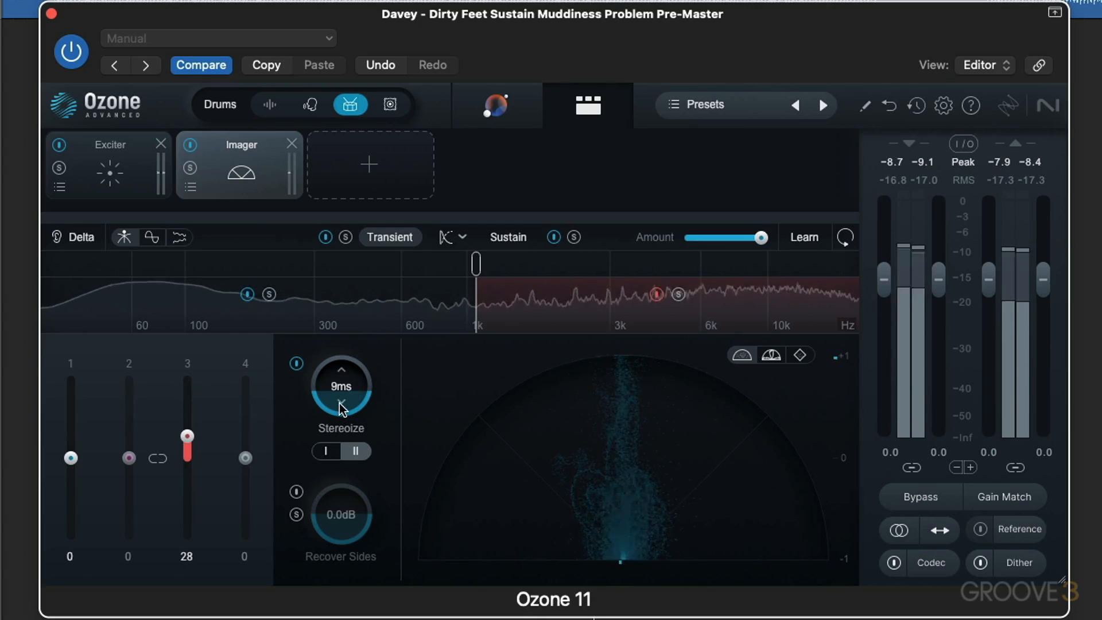
Step: Compare the drum processing with Ozone bypassed, and with only the Imager switched off and on
left_click(924, 497)
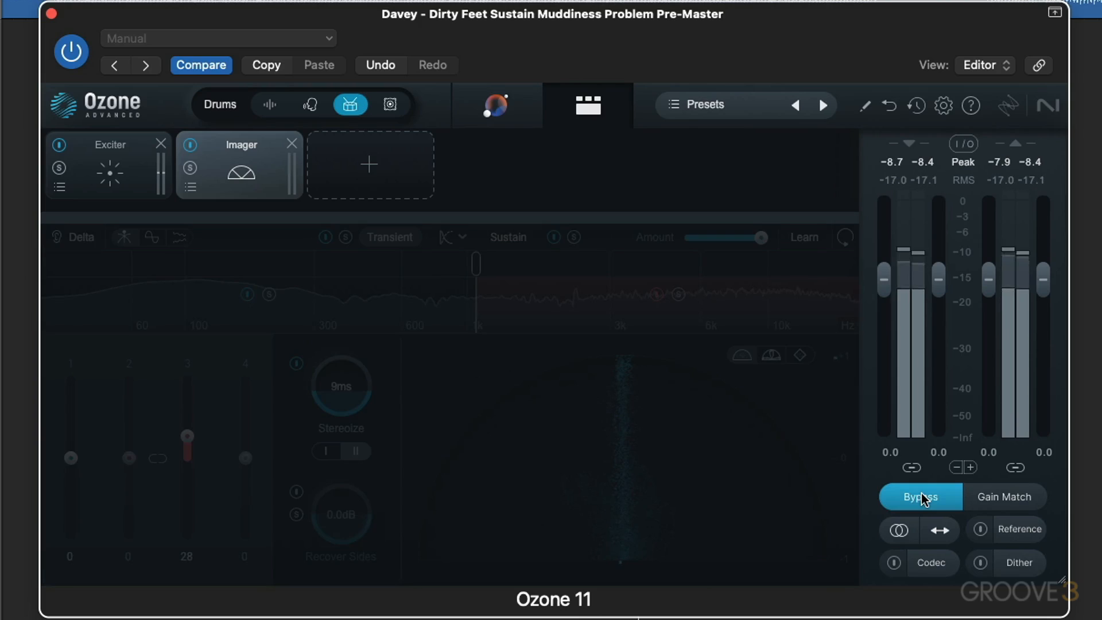
left_click(921, 497)
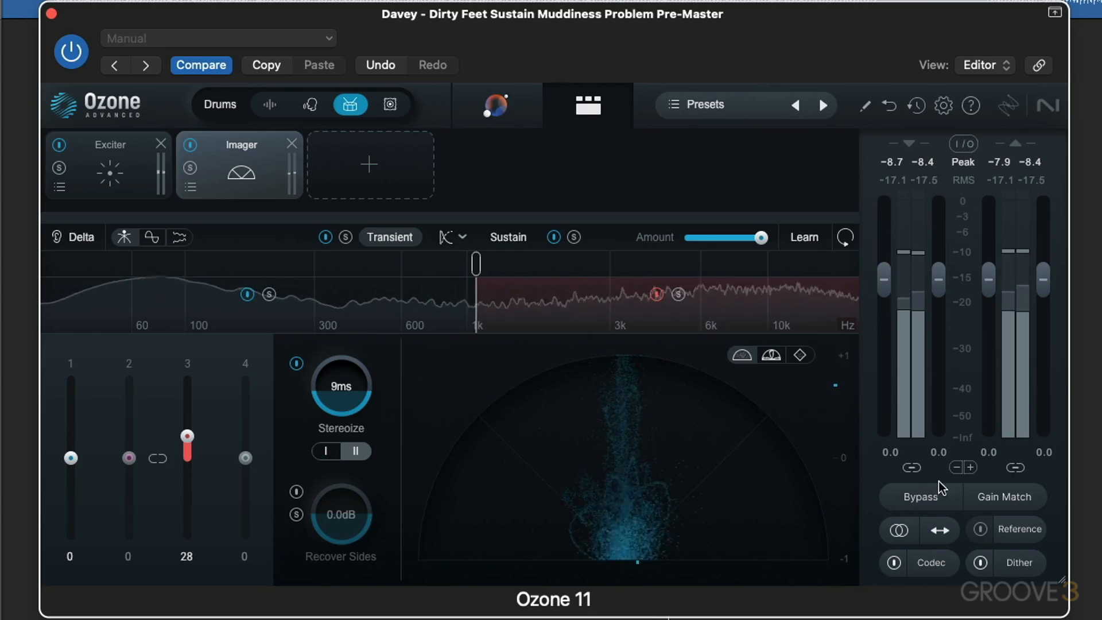
left_click(186, 144)
left_click(187, 144)
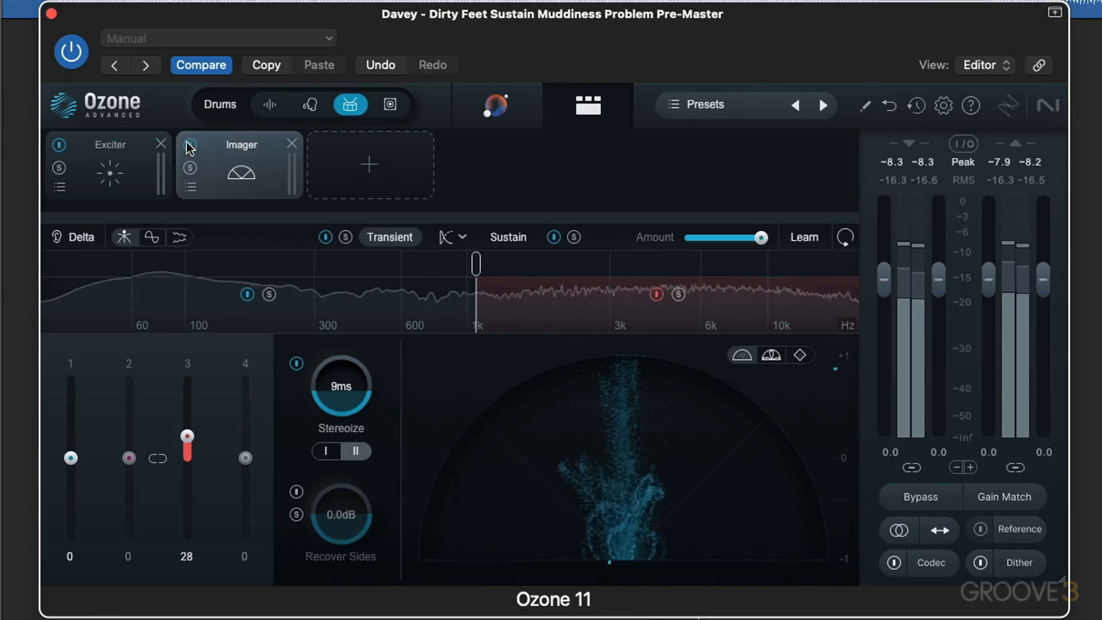
Step: Set Stereoize to mode I and the upper Transient band's width to 23, checking the result against Ozone's bypass
left_click_drag(187, 436, 188, 387)
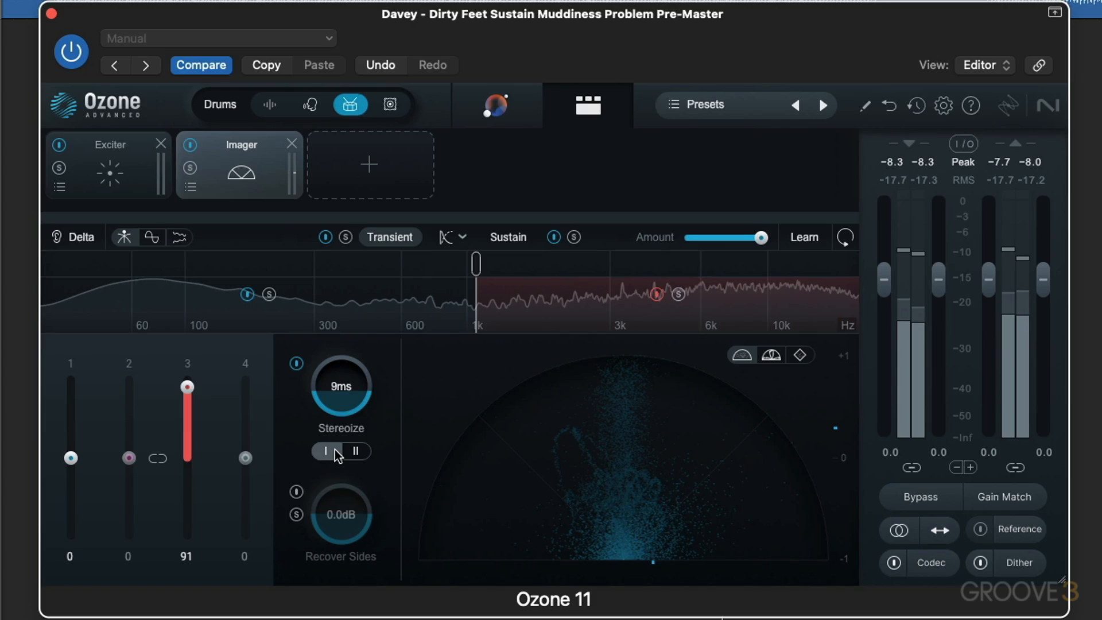
left_click_drag(187, 387, 188, 439)
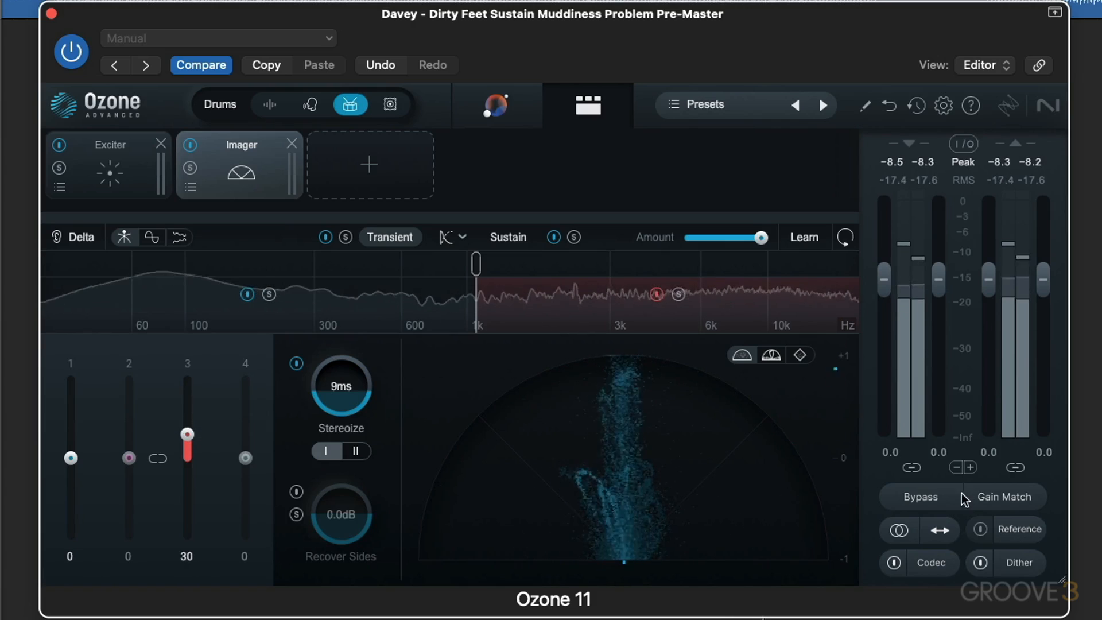
left_click(922, 498)
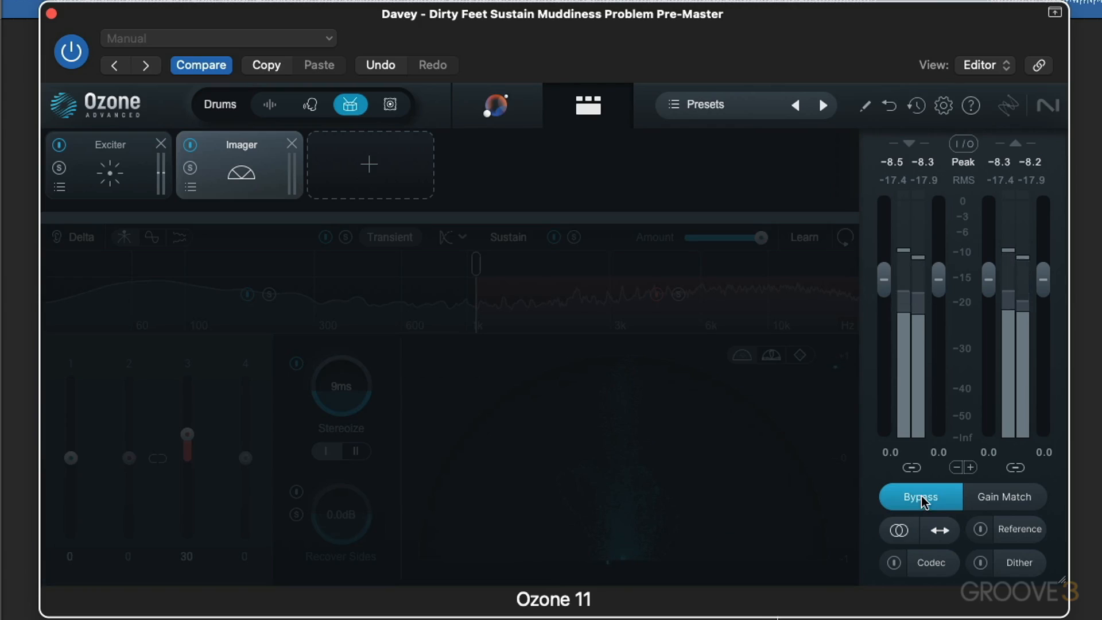
left_click(922, 498)
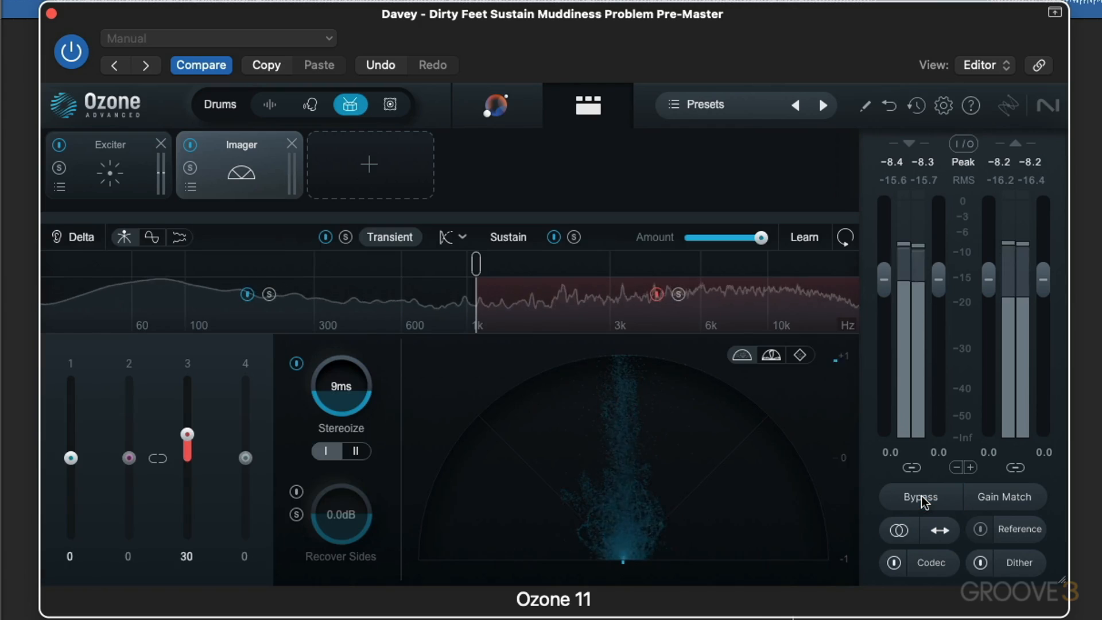
left_click_drag(188, 435, 190, 445)
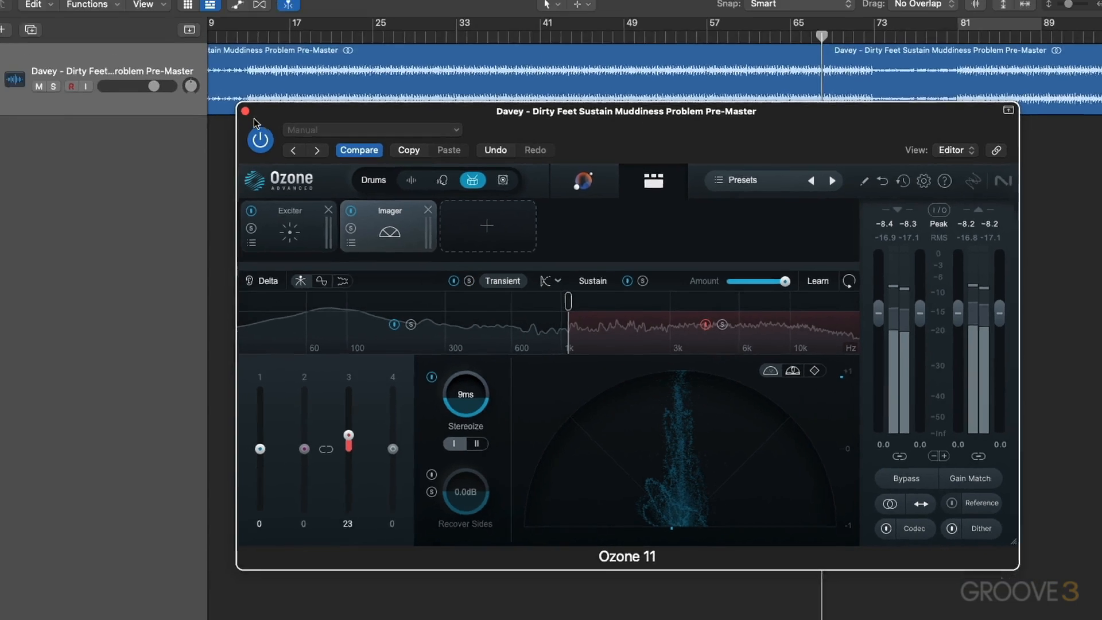
Step: Play the cycle range from bar 81 with both Ozone instances bypassed, and re-enable both to compare
left_click(51, 13)
left_click(19, 358)
left_click(19, 365)
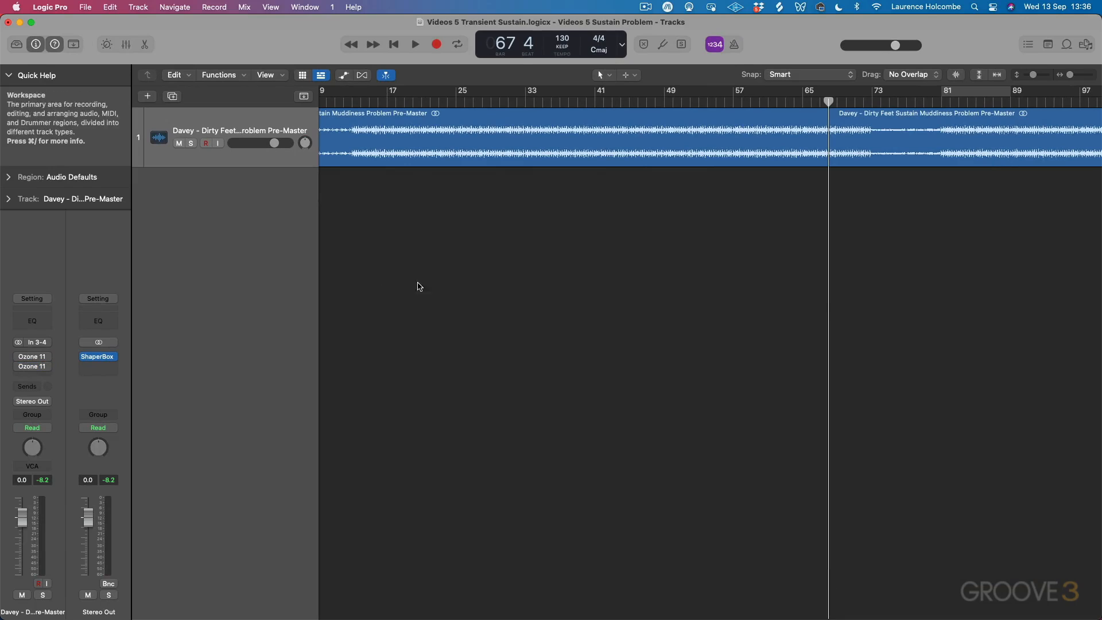
left_click(985, 92)
key("space")
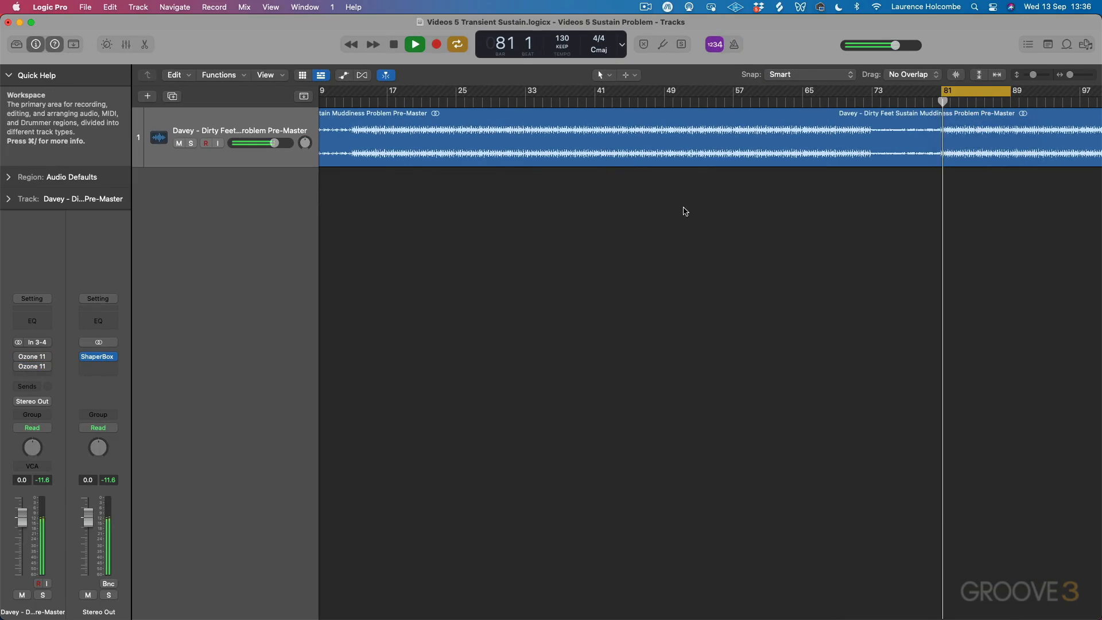
left_click(19, 357)
left_click(19, 366)
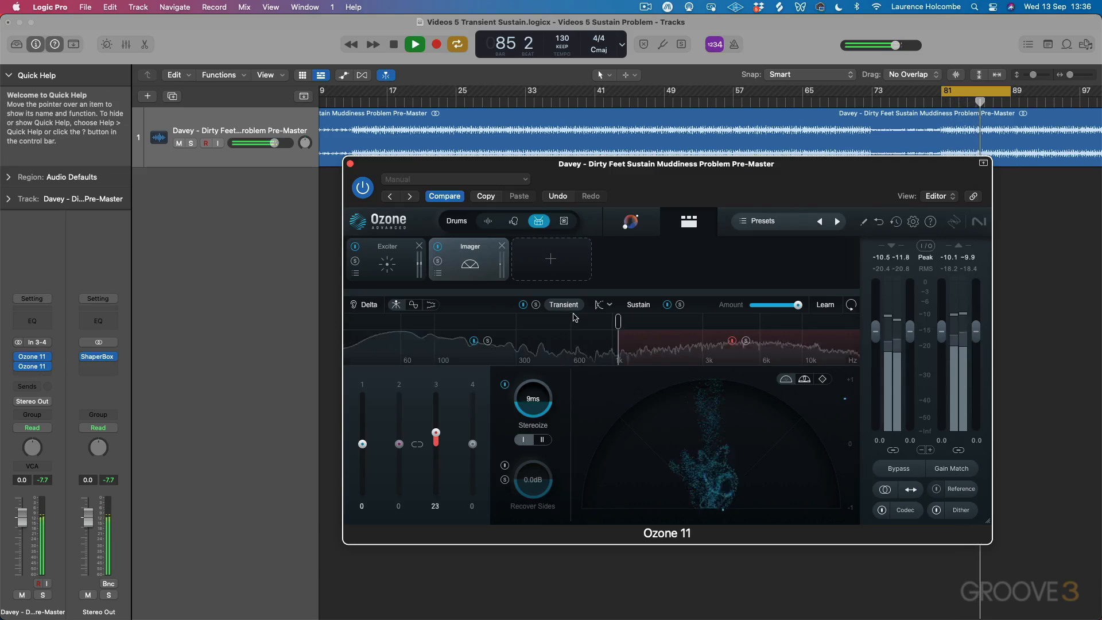
Step: Lower the Imager's Amount slightly and set the Exciter's Tape band to amount 5.3 and mix 44.4%
left_click_drag(793, 306, 779, 306)
left_click(389, 267)
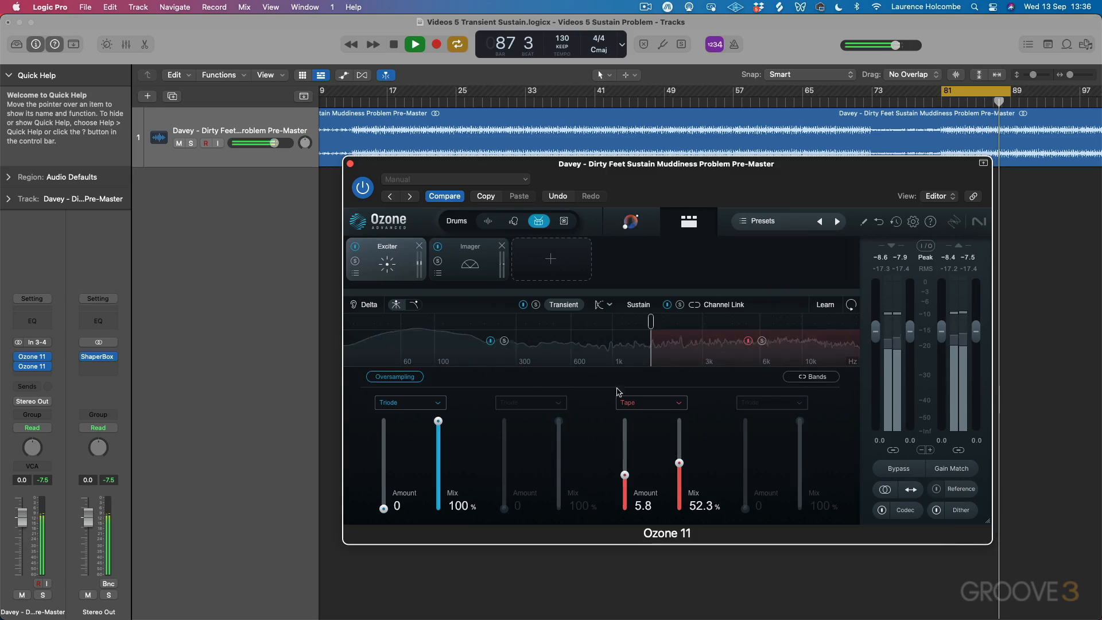
left_click_drag(679, 463, 626, 477)
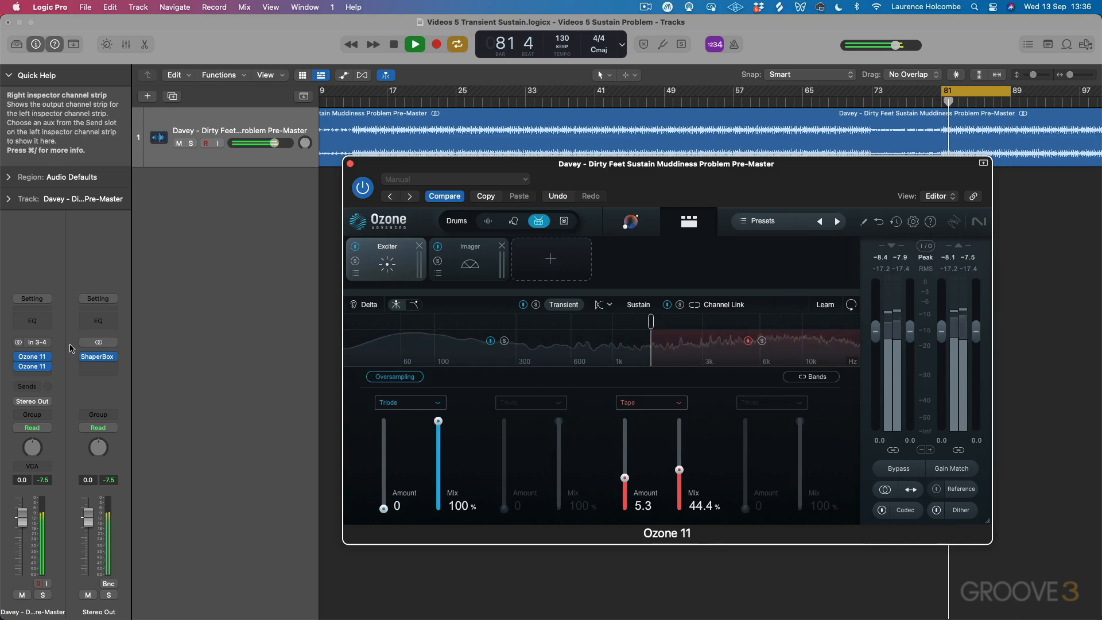
Step: Compare the loop with both Ozone instances off and on, stop playback and turn off the cycle range
left_click(20, 367)
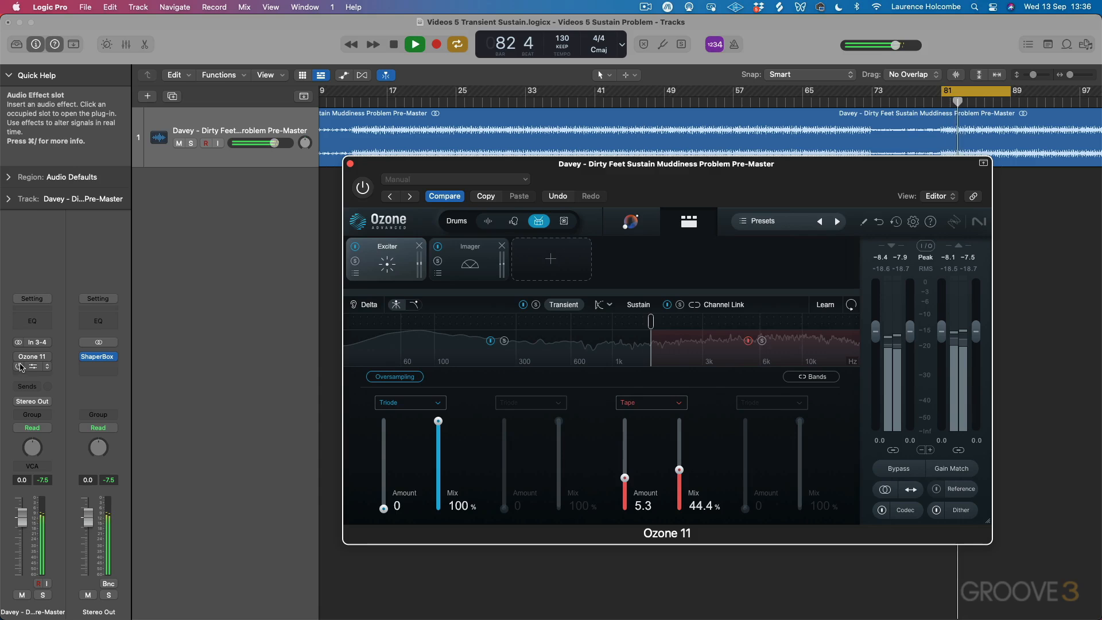
left_click(20, 359)
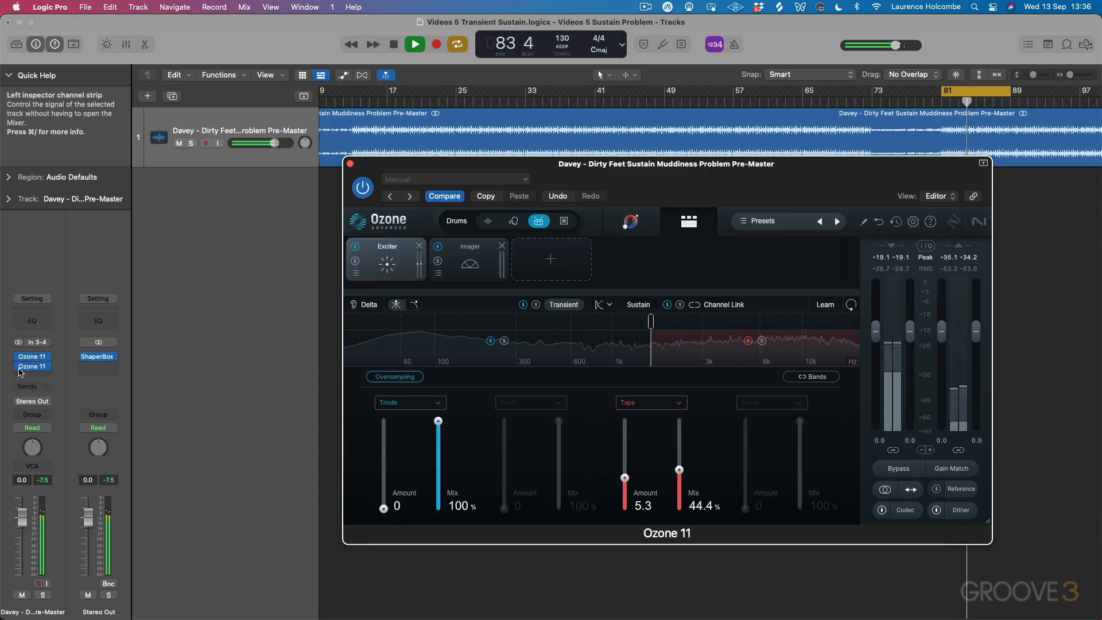
key("space")
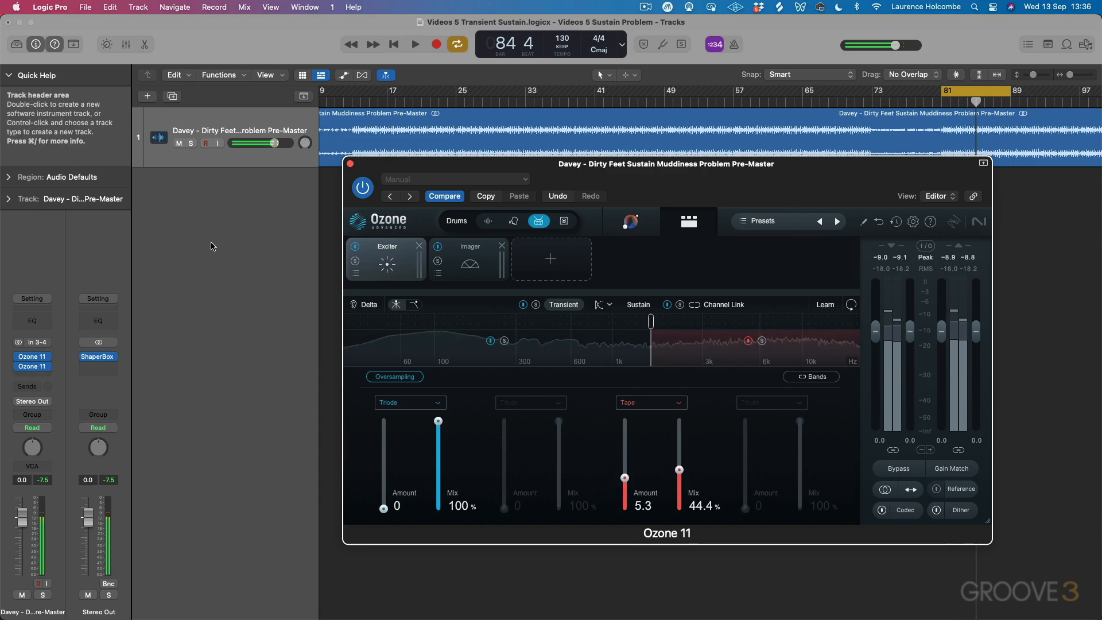
left_click(350, 164)
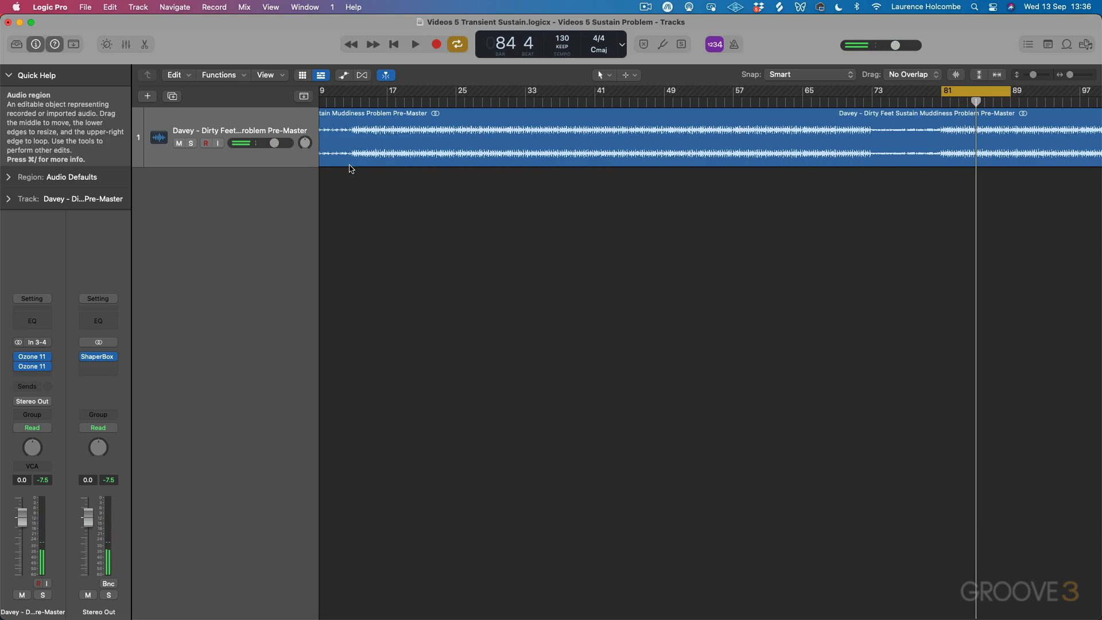
left_click(963, 91)
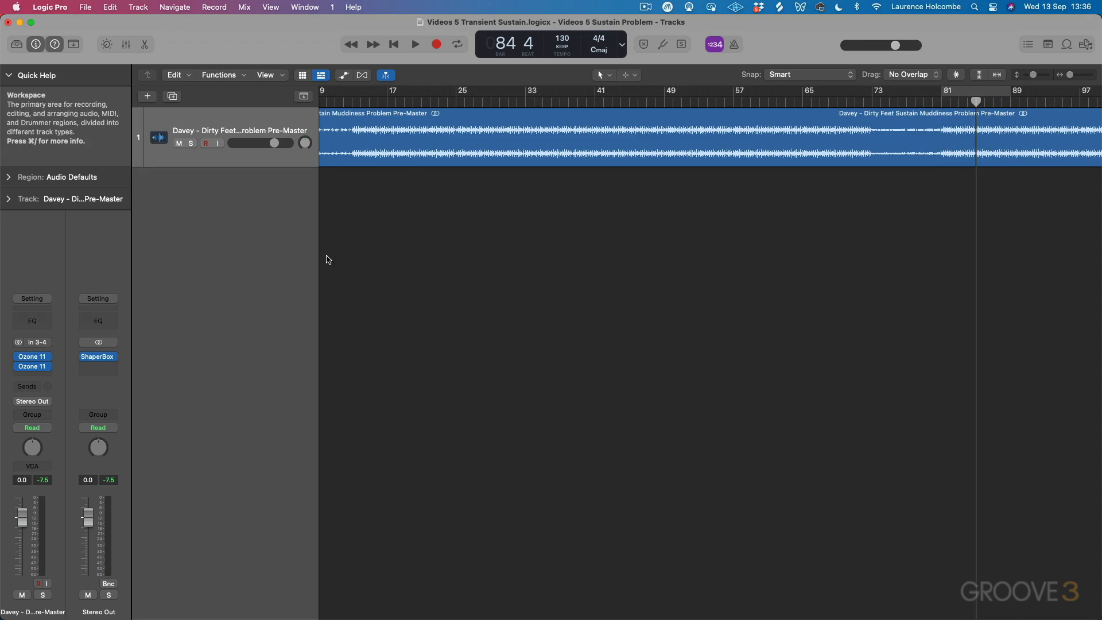
Step: Reopen the second Ozone instance and compare the Exciter's Transient settings with its Sustain settings
mouse_move(29, 369)
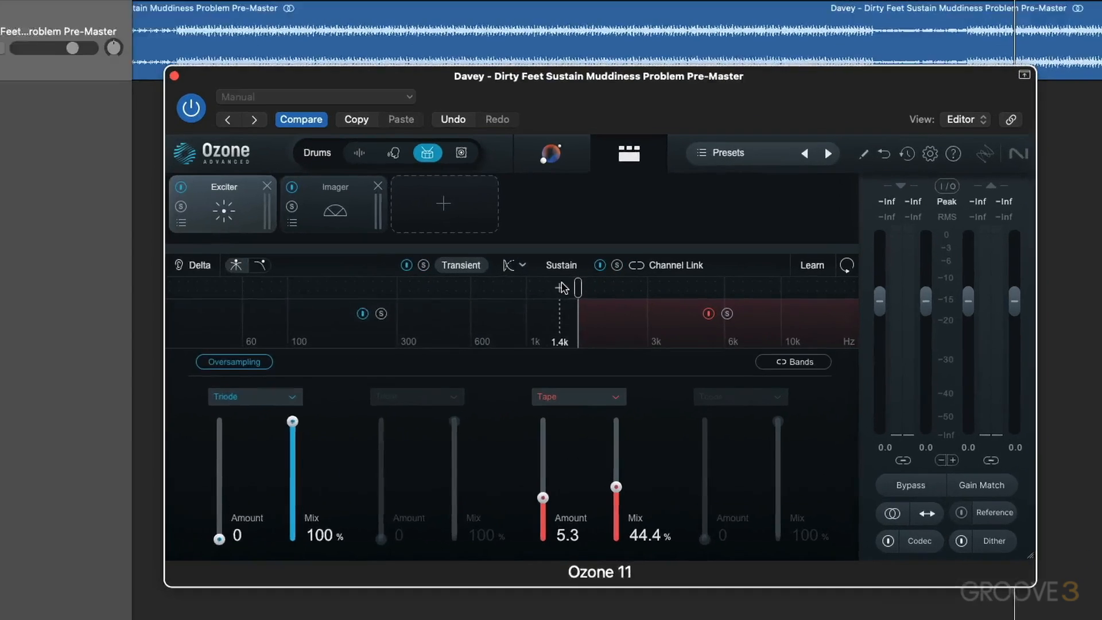
left_click(538, 336)
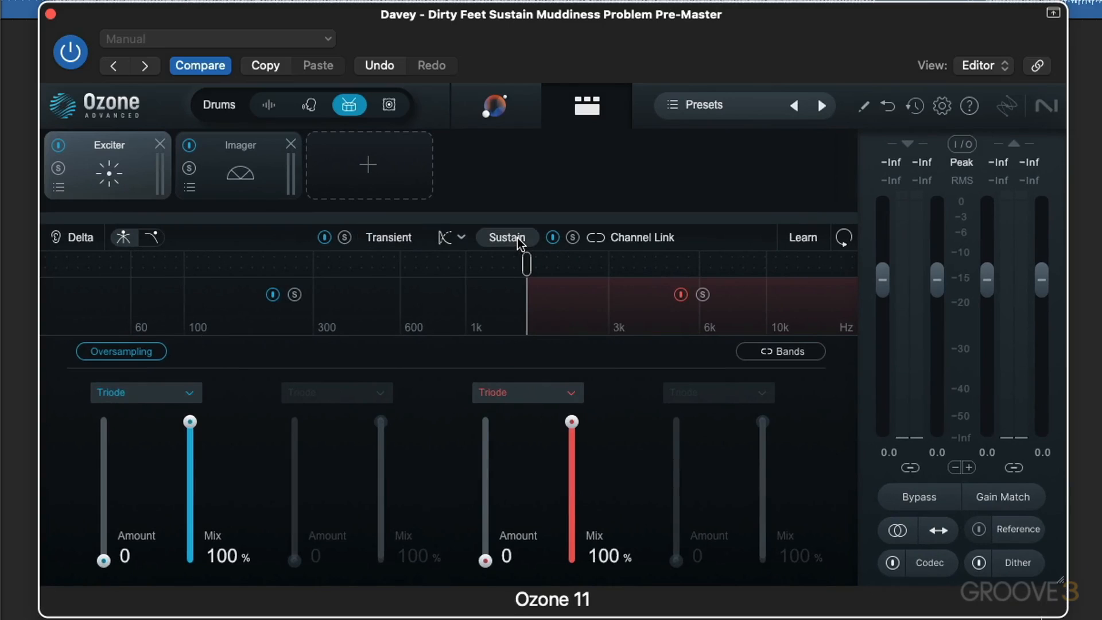
left_click(388, 238)
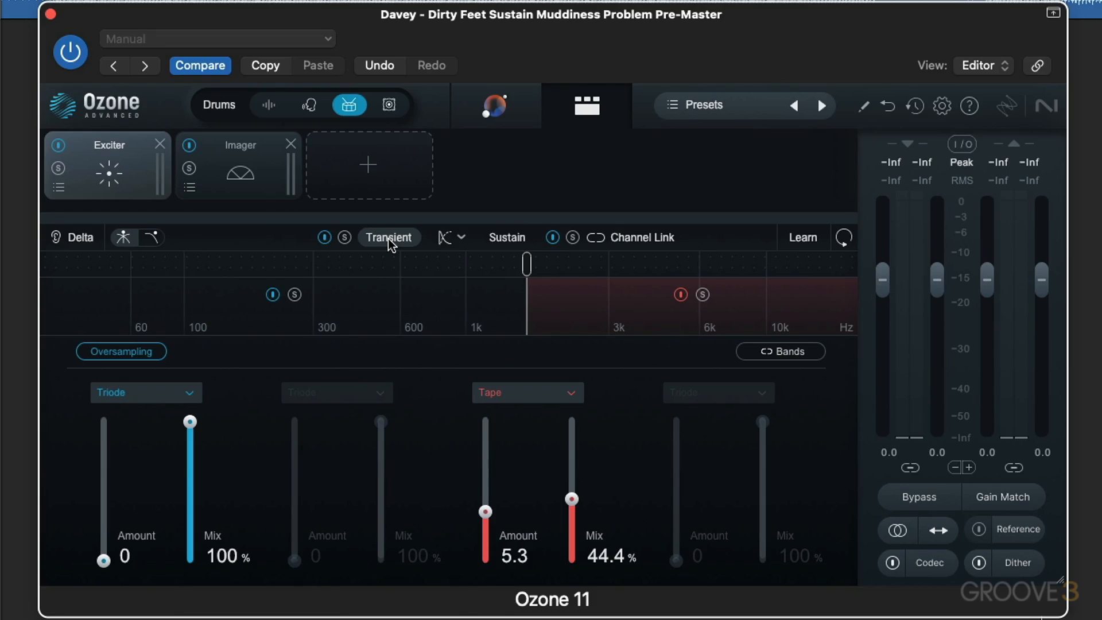
left_click(506, 239)
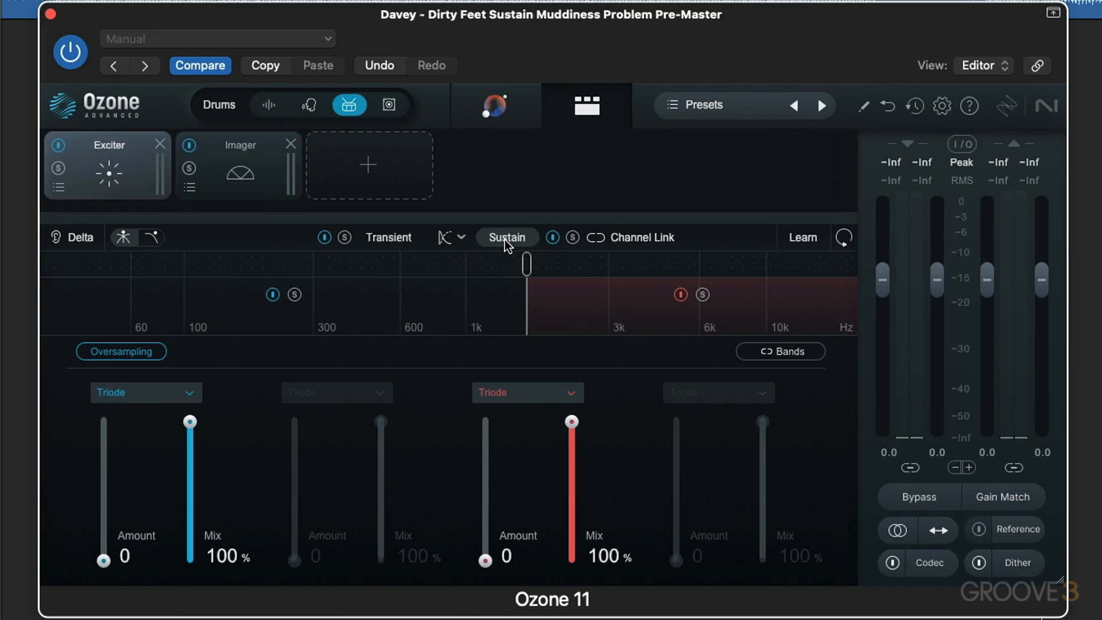